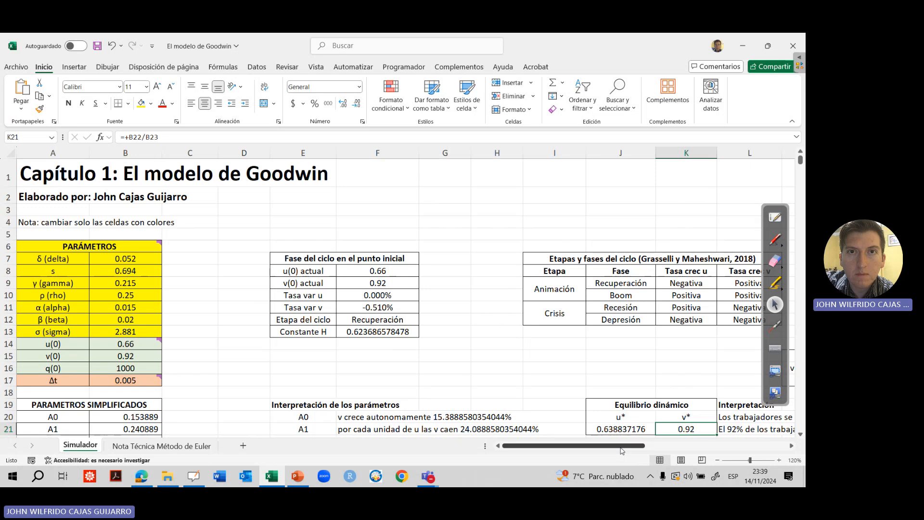
# Examine the u-v phase plane chart, pointing out the trajectory around the initial point
pyautogui.moveTo(620, 446); pyautogui.dragTo(764, 446)
pyautogui.click(800, 433)
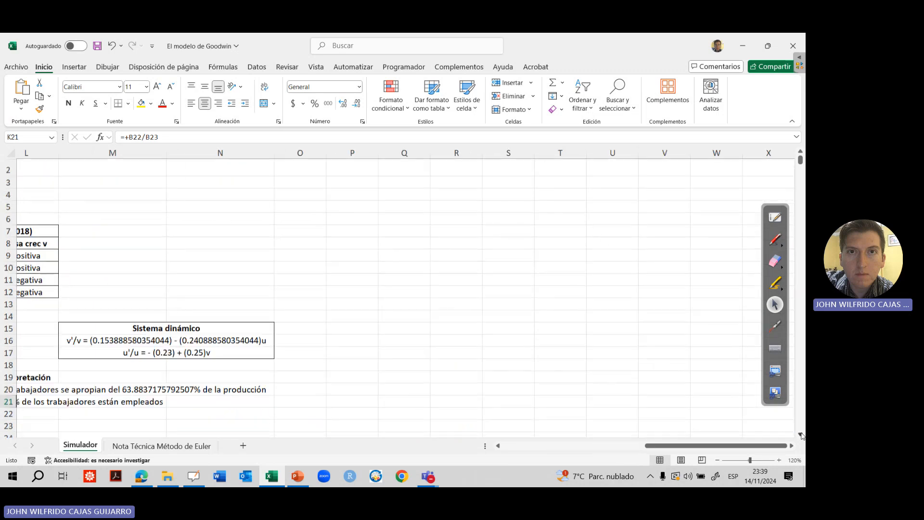
pyautogui.scroll(-2, 801, 435)
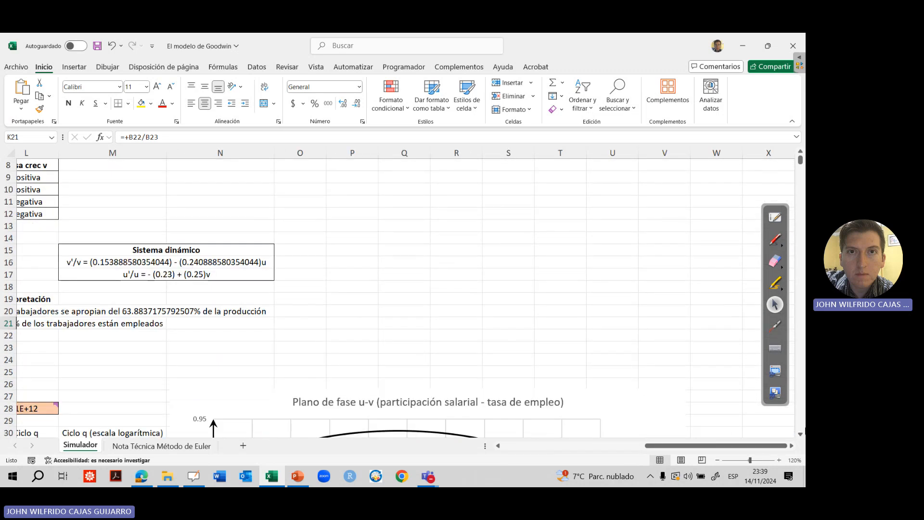
pyautogui.scroll(-4, 801, 433)
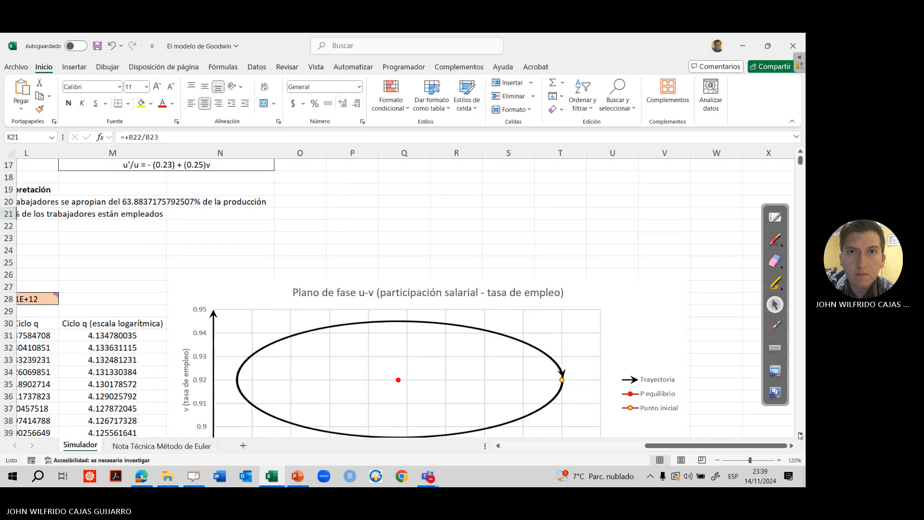
pyautogui.scroll(-1, 800, 435)
pyautogui.click(773, 326)
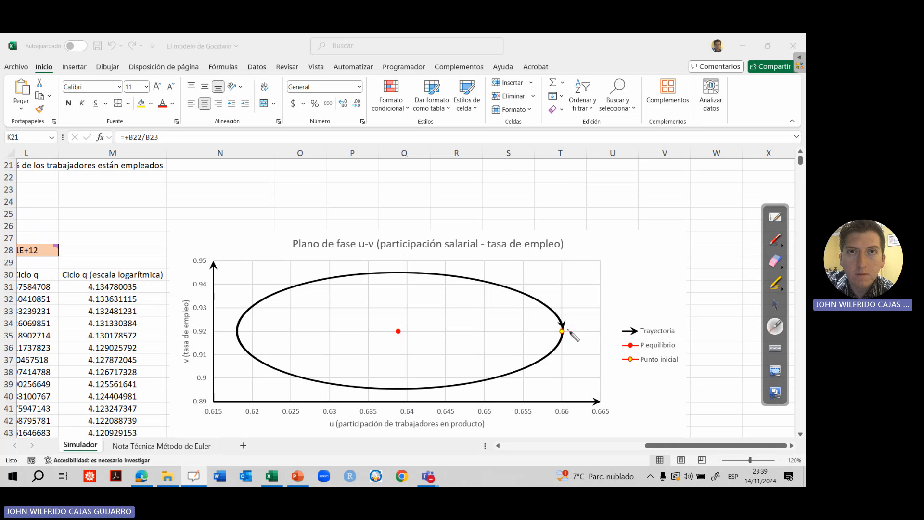
pyautogui.click(775, 304)
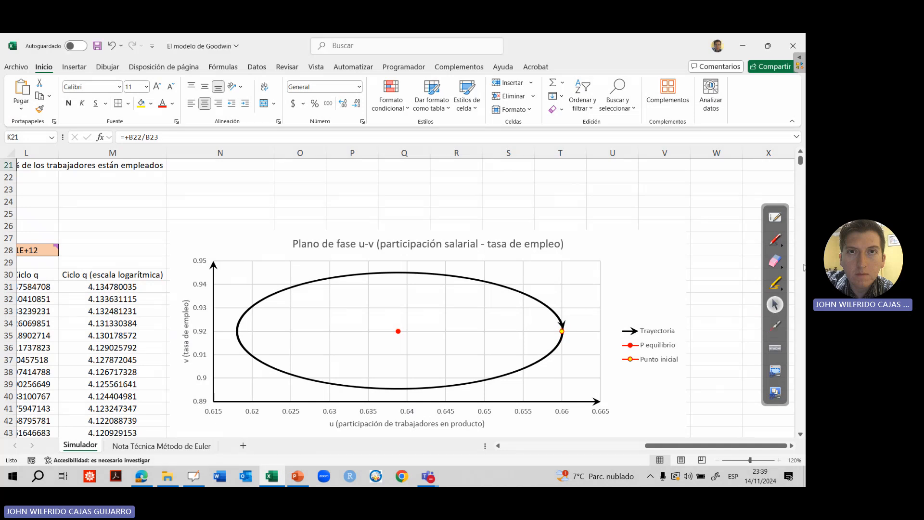
# Examine the total production and trend chart further down the sheet
pyautogui.scroll(-15, 802, 261)
pyautogui.scroll(-7, 802, 271)
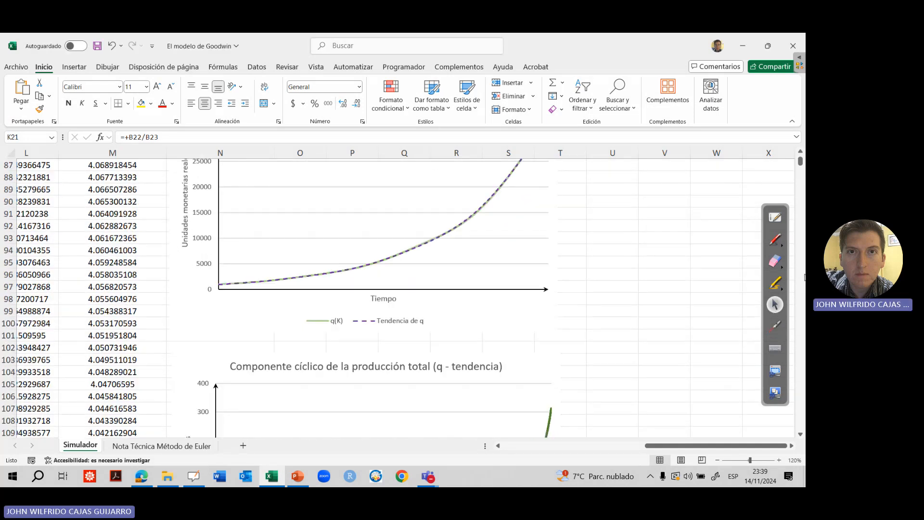
pyautogui.click(591, 199)
pyautogui.moveTo(599, 176); pyautogui.dragTo(599, 171)
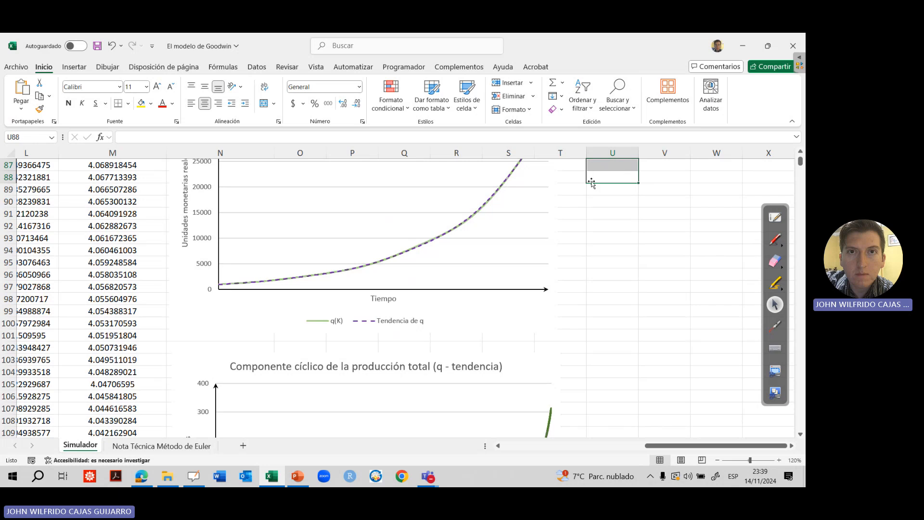
pyautogui.press('Up')
pyautogui.press('Up')
pyautogui.press('Up')
pyautogui.press('Up')
pyautogui.press('Up')
pyautogui.press('Up')
pyautogui.press('Up')
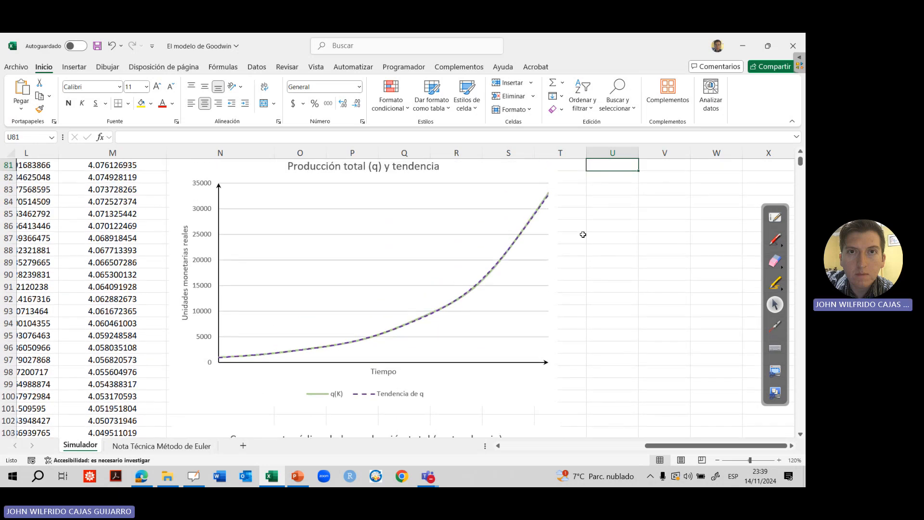
# Set the ρ (rho) parameter in cell B10 to 0.3
pyautogui.hotkey('ctrl', 'Left')
pyautogui.hotkey('ctrl', 'Up')
pyautogui.hotkey('ctrl', 'Left')
pyautogui.hotkey('ctrl', 'Up')
pyautogui.hotkey('ctrl', 'Up')
pyautogui.press('Up')
pyautogui.press('Up')
pyautogui.press('Up')
pyautogui.press('Up')
pyautogui.press('Up')
pyautogui.press('Up')
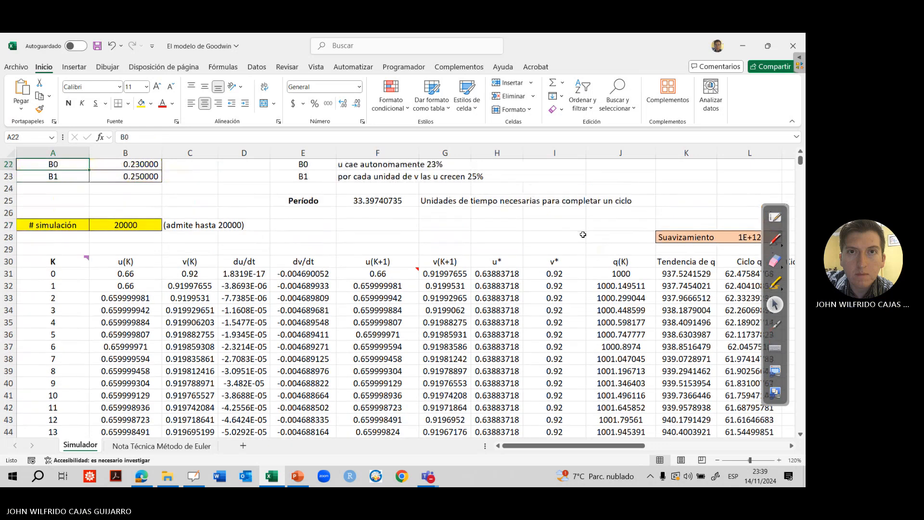
pyautogui.press('Up')
pyautogui.press('Up')
pyautogui.press('Up')
pyautogui.press('Up')
pyautogui.press('Up')
pyautogui.press('Up')
pyautogui.press('Up')
pyautogui.press('Up')
pyautogui.press('Up')
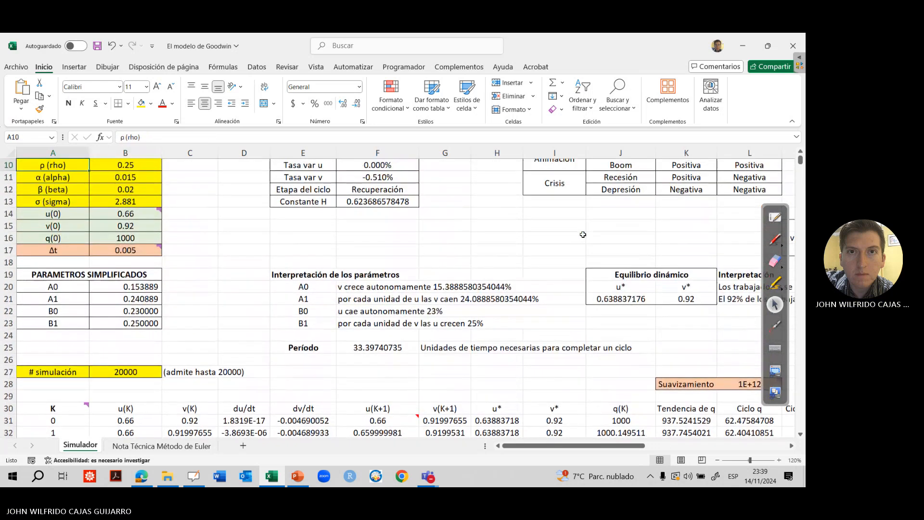
pyautogui.press('Up')
pyautogui.press('Down')
pyautogui.press('Down')
pyautogui.press('Down')
pyautogui.press('Right')
pyautogui.write('0')
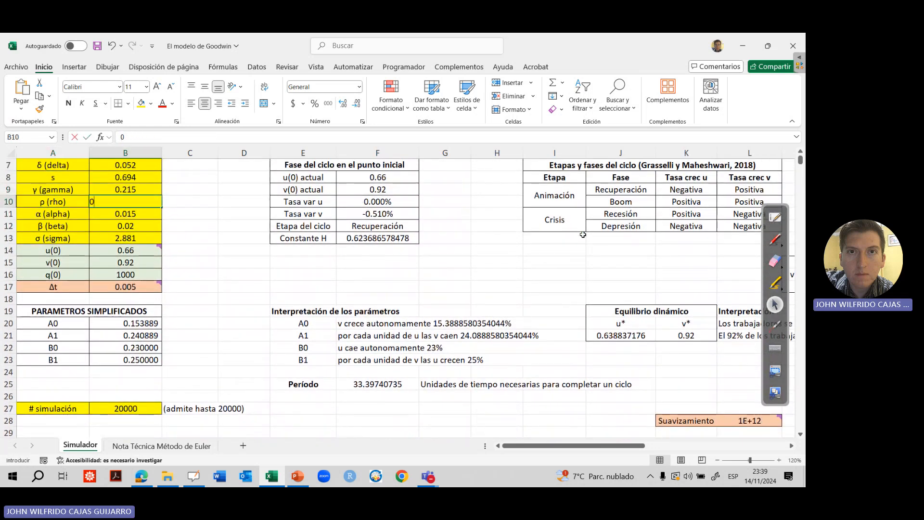
pyautogui.write('.3')
pyautogui.press('Return')
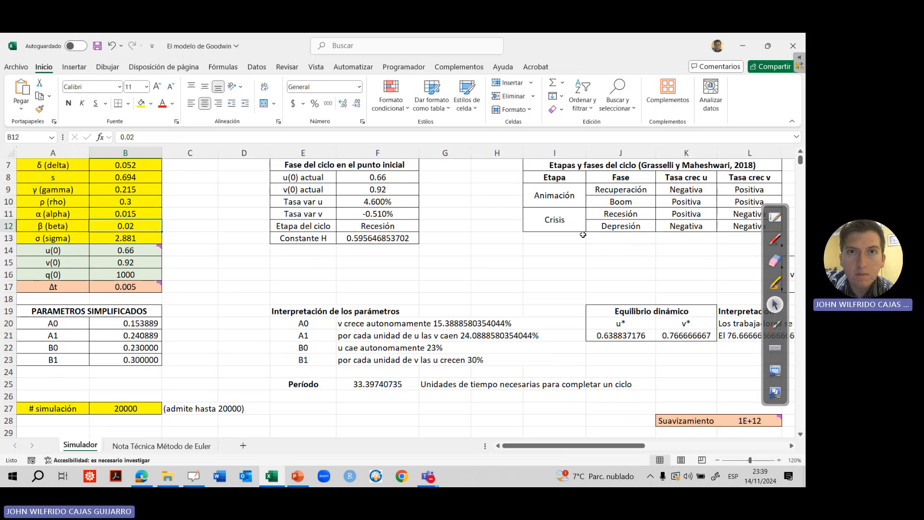
# Inspect the dynamic equilibrium values and the u-v phase plane chart for the changed rho parameter
pyautogui.press('Right')
pyautogui.press('Right')
pyautogui.press('Down')
pyautogui.press('Down')
pyautogui.press('Down')
pyautogui.press('Down')
pyautogui.press('Down')
pyautogui.press('Down')
pyautogui.press('Down')
pyautogui.press('Down')
pyautogui.press('Down')
pyautogui.press('Down')
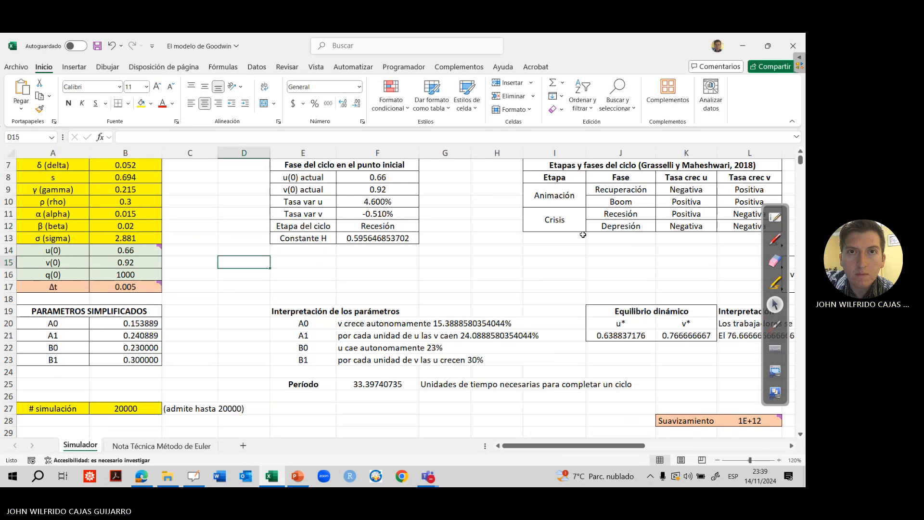
pyautogui.press('Right')
pyautogui.press('Right')
pyautogui.press('Right')
pyautogui.press('Right')
pyautogui.press('Right')
pyautogui.press('Right')
pyautogui.press('Right')
pyautogui.press('Right')
pyautogui.press('Right')
pyautogui.press('Right')
pyautogui.press('Right')
pyautogui.press('Right')
pyautogui.press('Right')
pyautogui.press('Right')
pyautogui.press('Right')
pyautogui.press('Right')
pyautogui.press('Right')
pyautogui.press('Down')
pyautogui.press('Down')
pyautogui.press('Down')
pyautogui.press('Down')
pyautogui.press('Down')
pyautogui.press('Down')
pyautogui.press('Down')
pyautogui.press('Down')
pyautogui.press('Down')
pyautogui.press('Down')
pyautogui.press('Down')
pyautogui.press('Down')
pyautogui.press('Down')
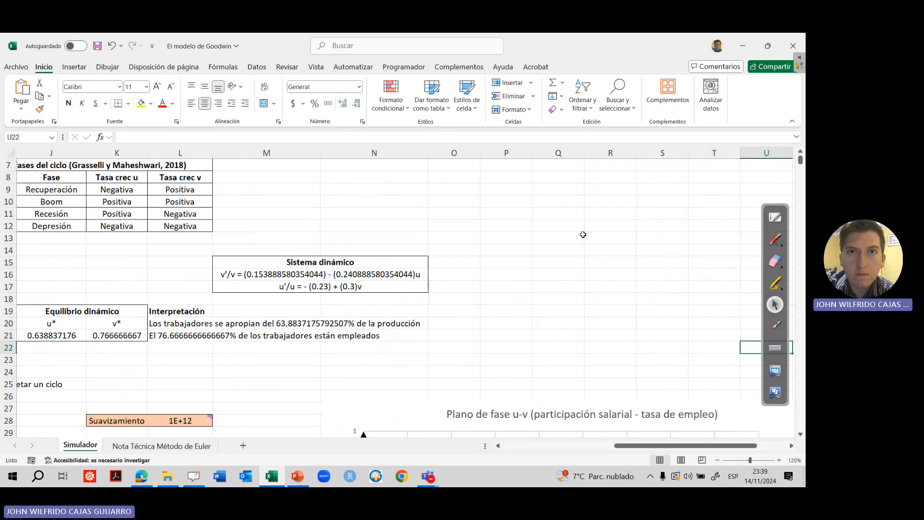
pyautogui.press('Down')
pyautogui.press('Down')
pyautogui.press('Down')
pyautogui.press('Down')
pyautogui.press('Down')
pyautogui.press('Down')
pyautogui.press('Down')
pyautogui.press('Down')
pyautogui.press('Down')
pyautogui.press('Down')
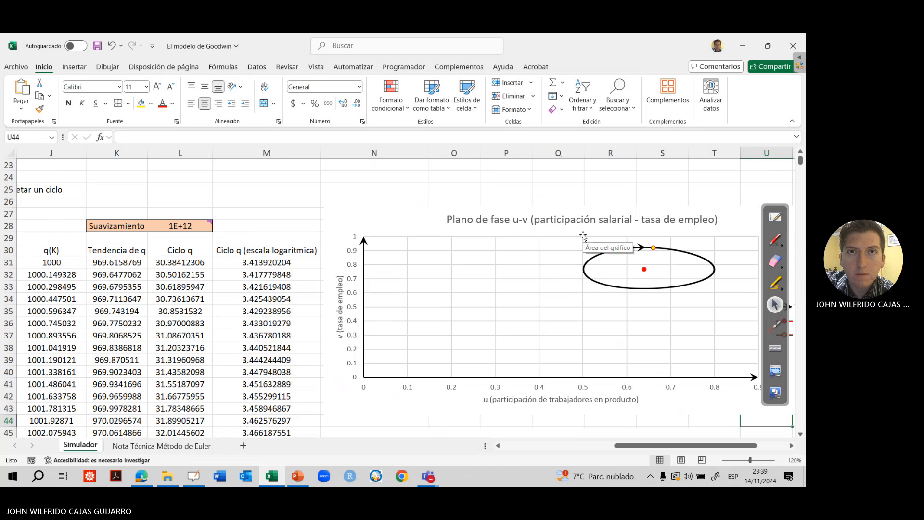
pyautogui.press('Right')
pyautogui.press('Right')
pyautogui.press('Down')
pyautogui.press('Down')
pyautogui.press('Down')
pyautogui.press('Down')
pyautogui.press('Down')
pyautogui.press('Down')
pyautogui.press('Down')
pyautogui.press('Down')
pyautogui.press('Down')
pyautogui.press('Down')
pyautogui.press('Down')
pyautogui.press('Down')
pyautogui.press('Down')
pyautogui.press('Down')
pyautogui.press('Down')
pyautogui.press('Down')
pyautogui.press('Down')
pyautogui.press('Down')
pyautogui.press('Down')
pyautogui.press('Down')
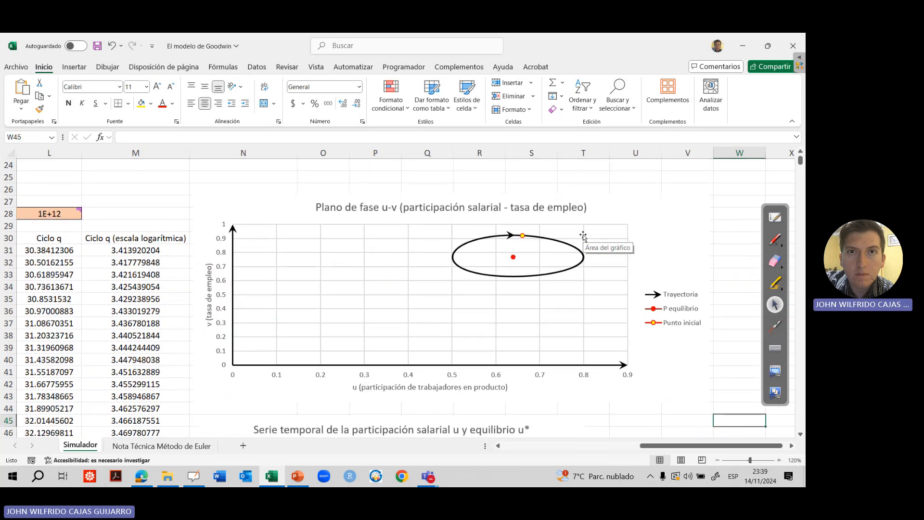
# Review the employment rate time series and the total production chart, pointing along the production curve
pyautogui.press('Down')
pyautogui.press('Down')
pyautogui.press('Down')
pyautogui.press('Down')
pyautogui.press('Down')
pyautogui.press('Down')
pyautogui.press('Down')
pyautogui.press('Down')
pyautogui.press('Down')
pyautogui.press('Down')
pyautogui.press('Down')
pyautogui.press('Down')
pyautogui.press('Down')
pyautogui.press('Down')
pyautogui.press('Down')
pyautogui.press('Down')
pyautogui.press('Down')
pyautogui.press('Down')
pyautogui.press('Down')
pyautogui.press('Down')
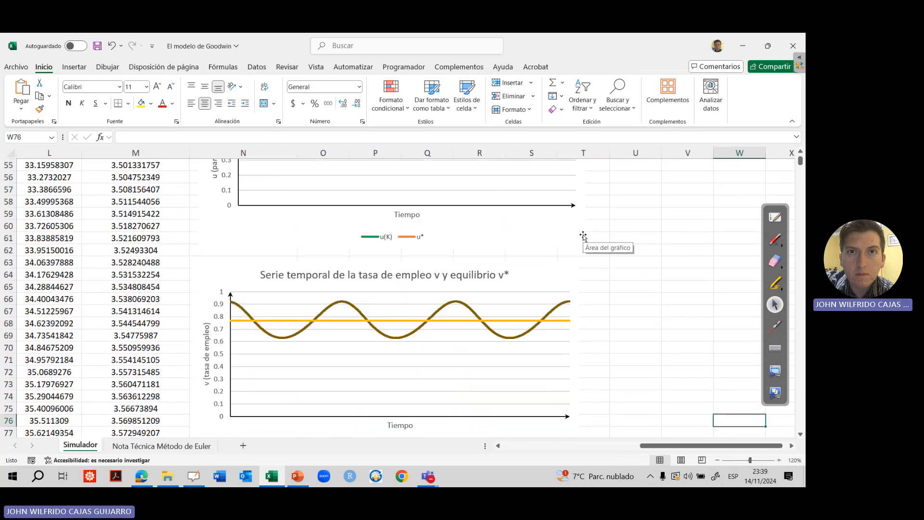
pyautogui.press('Down')
pyautogui.press('Down')
pyautogui.press('Down')
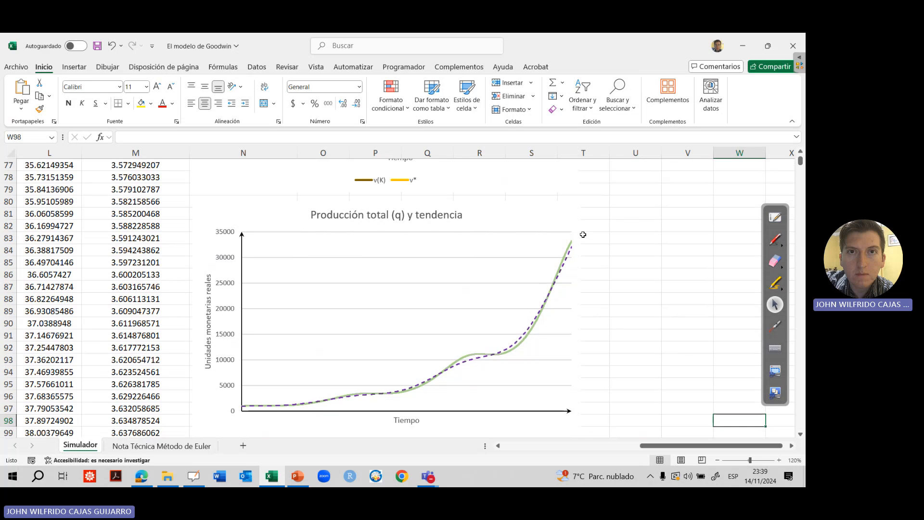
pyautogui.click(774, 326)
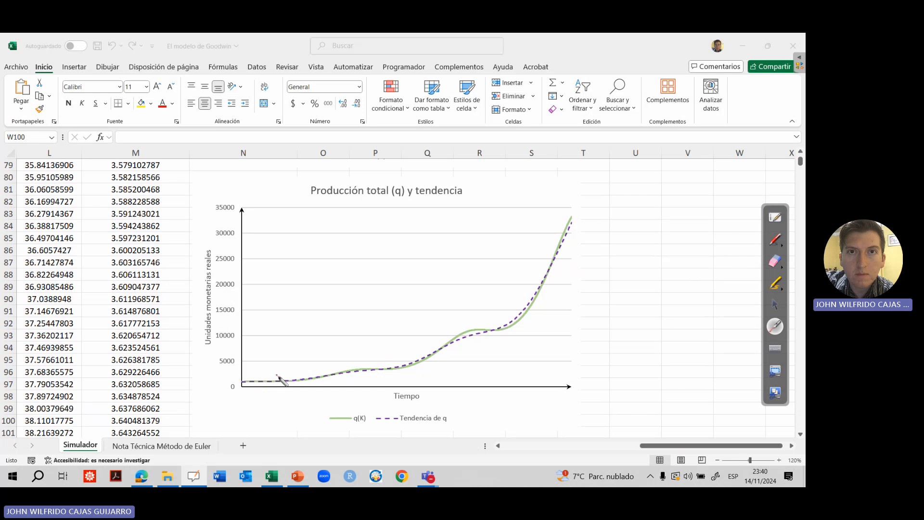
# Annotate the total production chart with a green "↑ρ" beside it and a yellow highlighter arrow rising along the curve
pyautogui.click(778, 241)
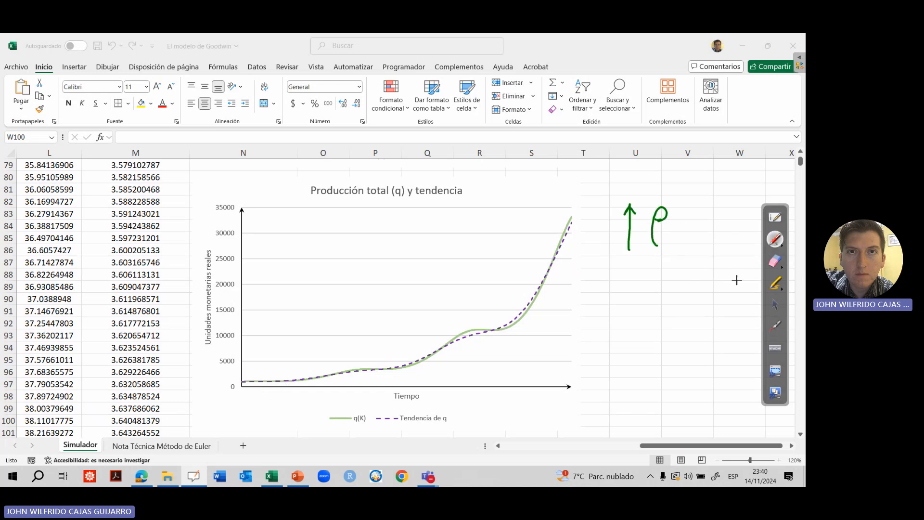
pyautogui.moveTo(775, 239); pyautogui.dragTo(774, 242)
pyautogui.click(773, 329)
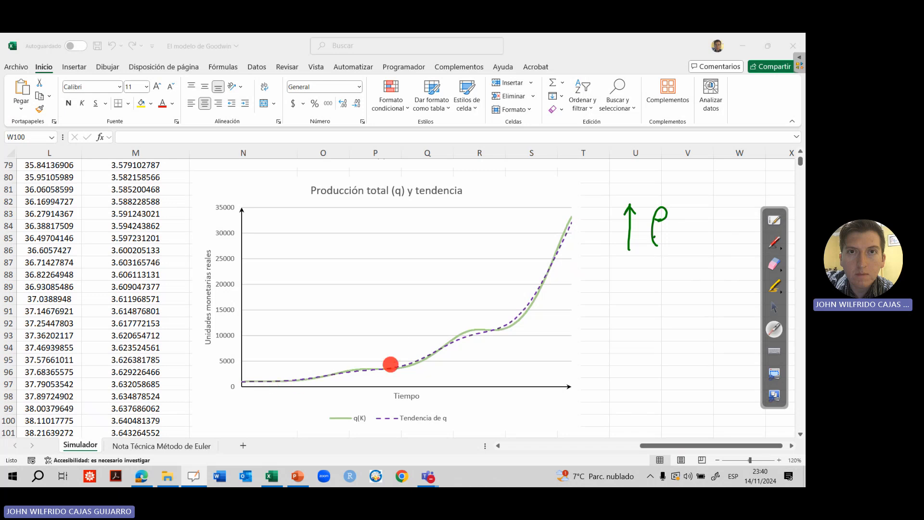
pyautogui.click(774, 286)
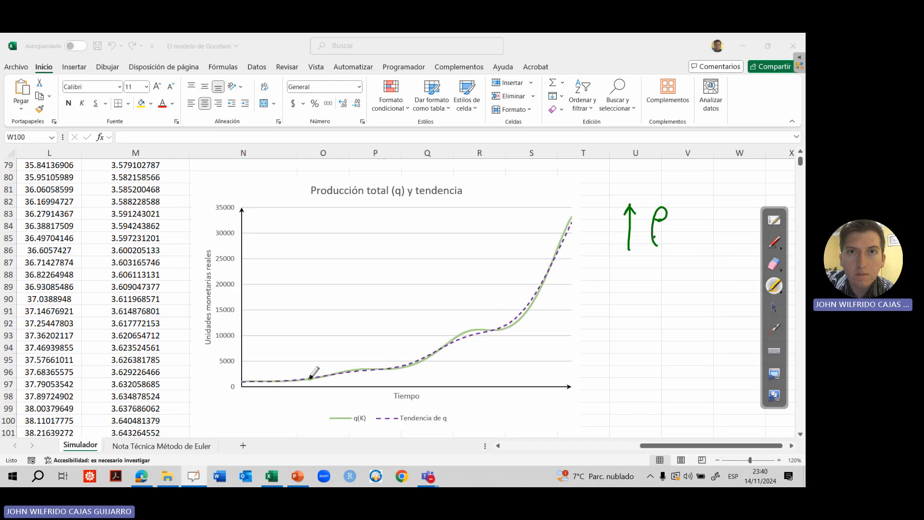
pyautogui.moveTo(287, 369); pyautogui.dragTo(522, 236)
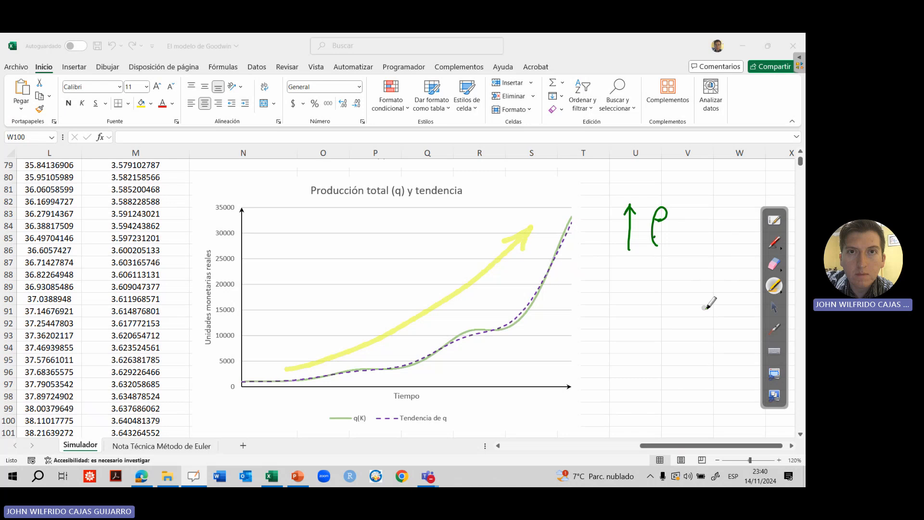
pyautogui.click(773, 329)
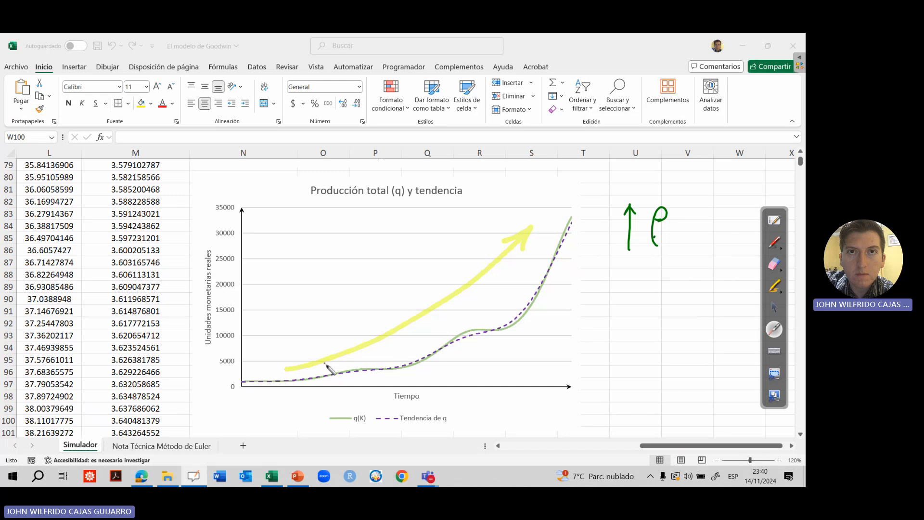
# Erase the green and yellow annotations around the total production chart and return to the normal pointer
pyautogui.click(779, 263)
pyautogui.moveTo(678, 215)
pyautogui.mouseDown()
pyautogui.moveTo(642, 271)
pyautogui.moveTo(245, 374)
pyautogui.mouseUp()
pyautogui.click(775, 306)
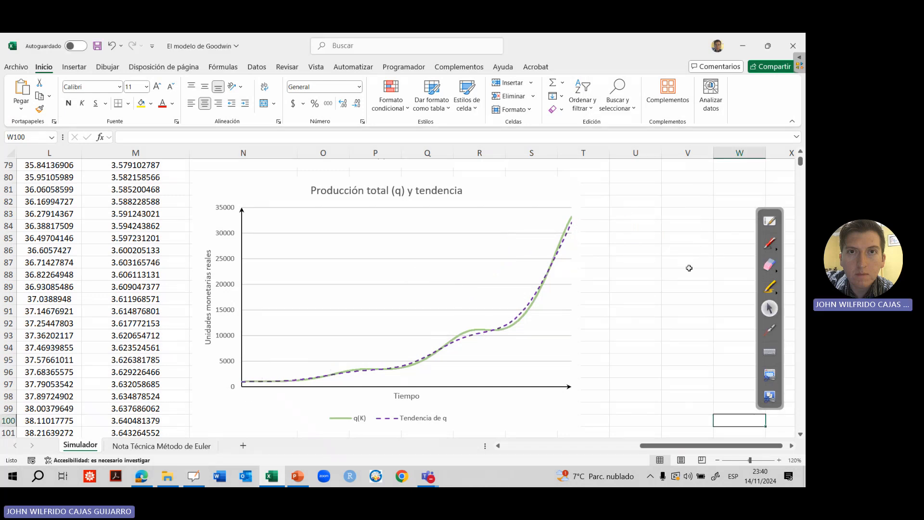
# Set the ρ (rho) parameter in cell B10 to 0.35
pyautogui.moveTo(630, 226); pyautogui.dragTo(644, 232)
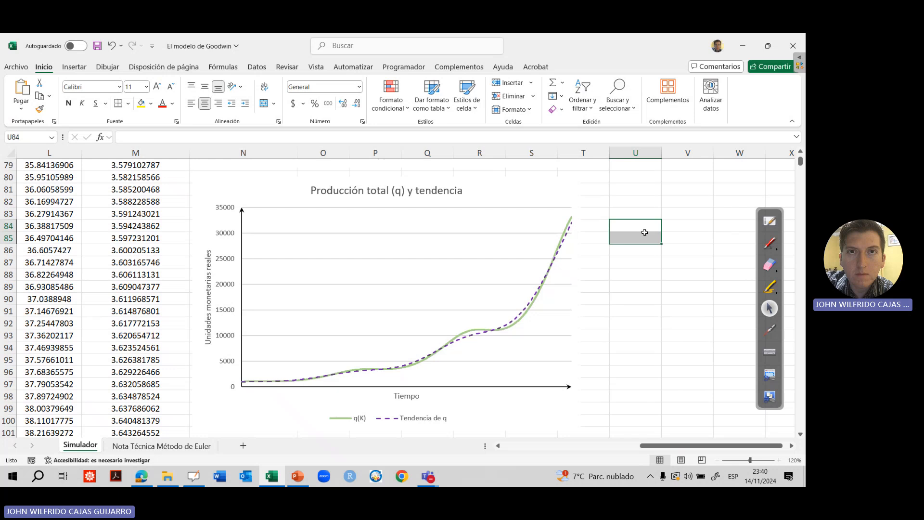
pyautogui.hotkey('ctrl', 'Home')
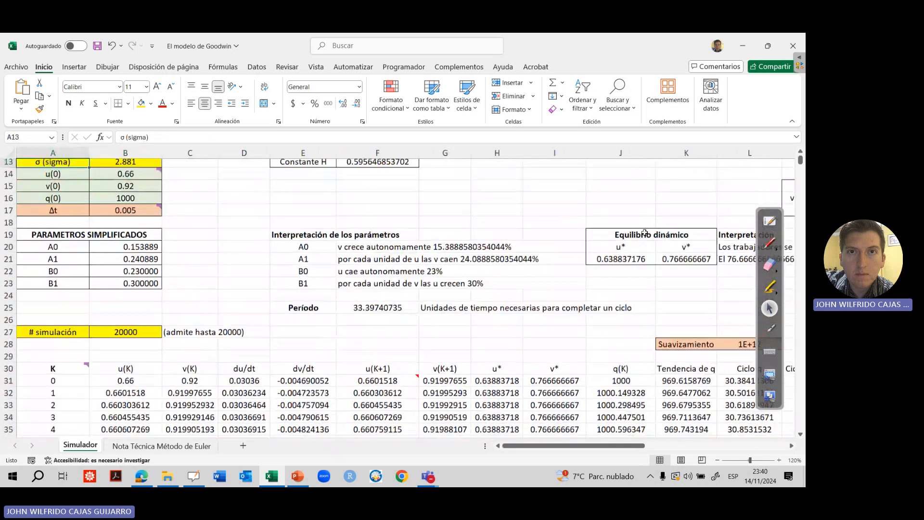
pyautogui.press('Up')
pyautogui.press('Up')
pyautogui.press('Up')
pyautogui.press('Up')
pyautogui.press('Up')
pyautogui.press('Down')
pyautogui.press('Down')
pyautogui.press('Right')
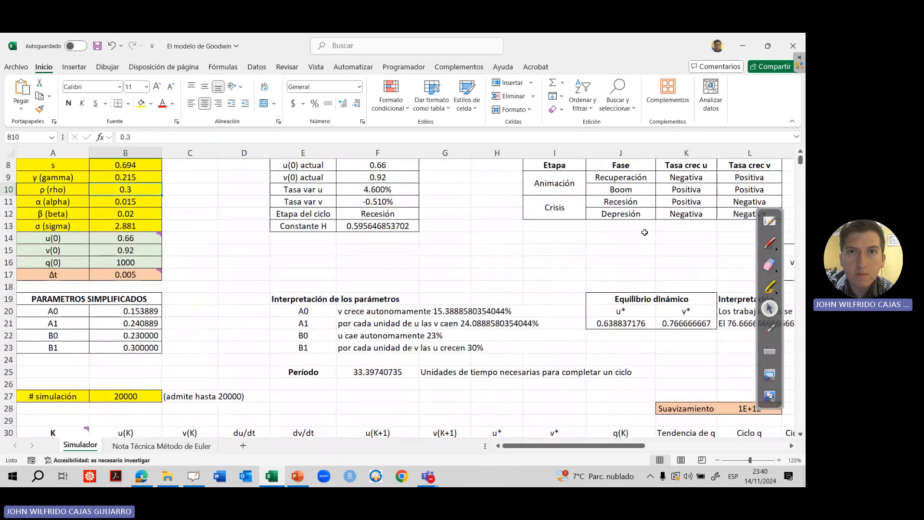
pyautogui.write('0.3')
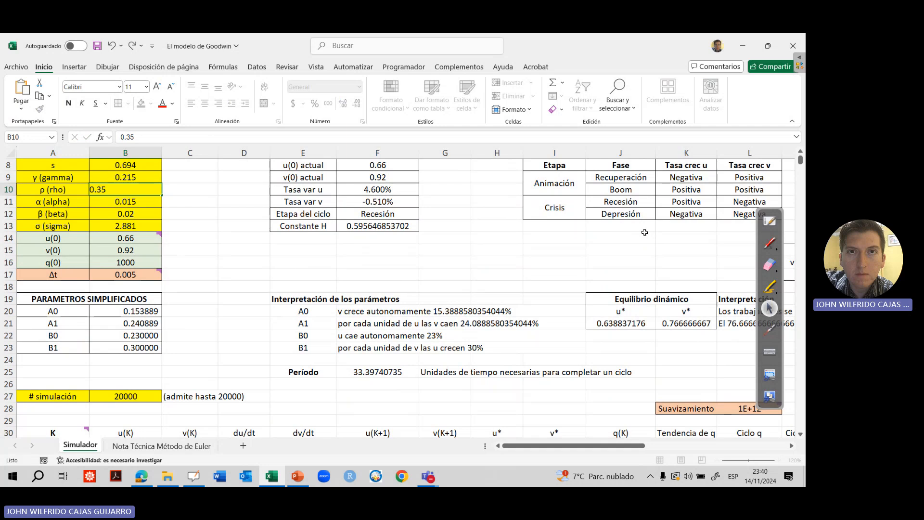
pyautogui.press('Return')
pyautogui.press('Return')
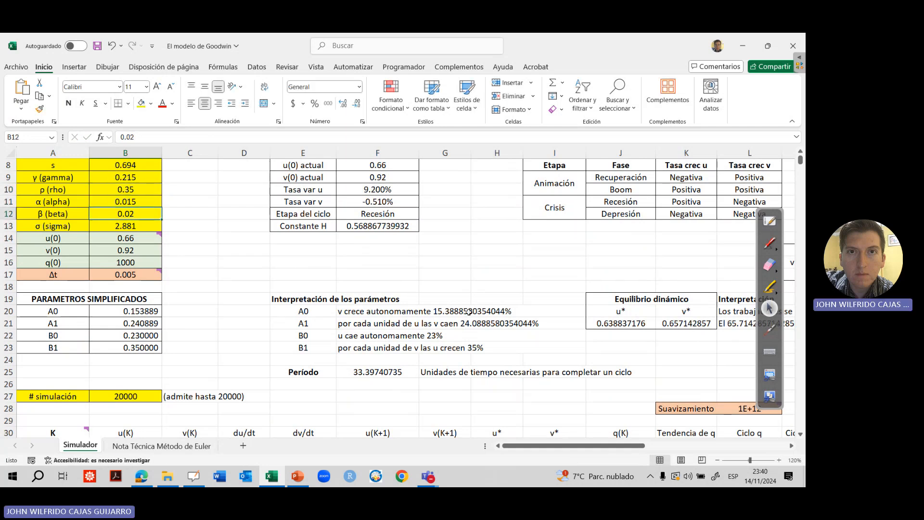
# Examine how the higher rho reshapes the u-v phase plane trajectory, pointing out its extreme wage-share end
pyautogui.click(681, 349)
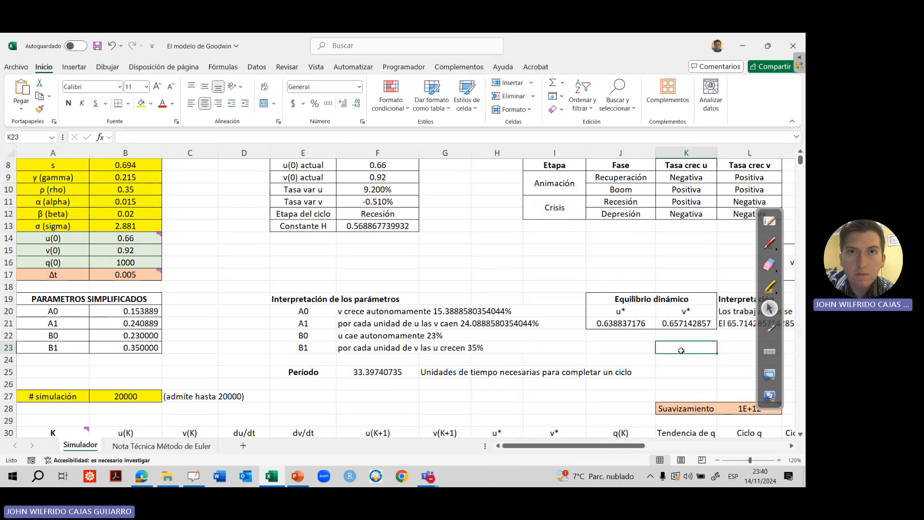
pyautogui.press('Right')
pyautogui.press('Right')
pyautogui.press('Right')
pyautogui.press('Right')
pyautogui.press('Right')
pyautogui.press('Right')
pyautogui.press('Right')
pyautogui.press('Right')
pyautogui.press('Right')
pyautogui.press('Right')
pyautogui.press('Down')
pyautogui.press('Down')
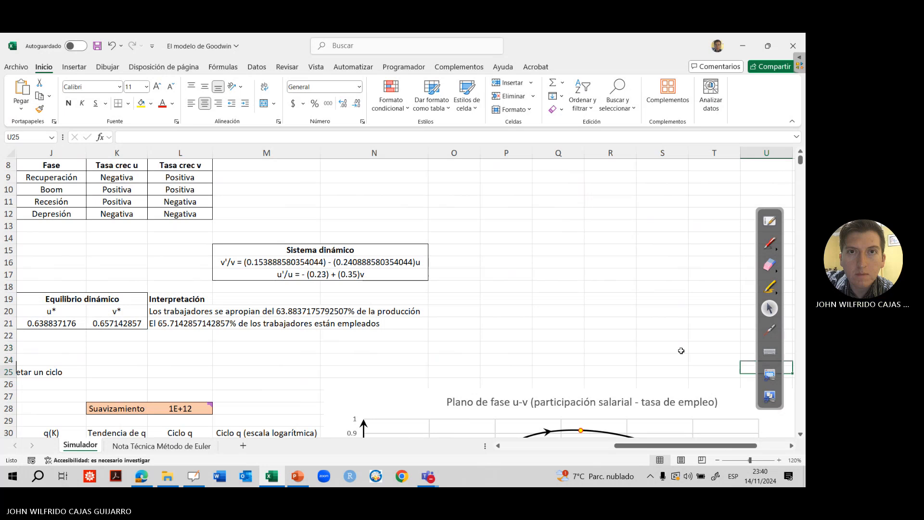
pyautogui.press('Down')
pyautogui.press('Down')
pyautogui.press('Down')
pyautogui.press('Down')
pyautogui.press('Down')
pyautogui.press('Down')
pyautogui.press('Down')
pyautogui.press('Down')
pyautogui.press('Down')
pyautogui.press('Down')
pyautogui.press('Down')
pyautogui.press('Down')
pyautogui.press('Down')
pyautogui.press('Down')
pyautogui.press('Down')
pyautogui.press('Down')
pyautogui.press('Down')
pyautogui.press('Down')
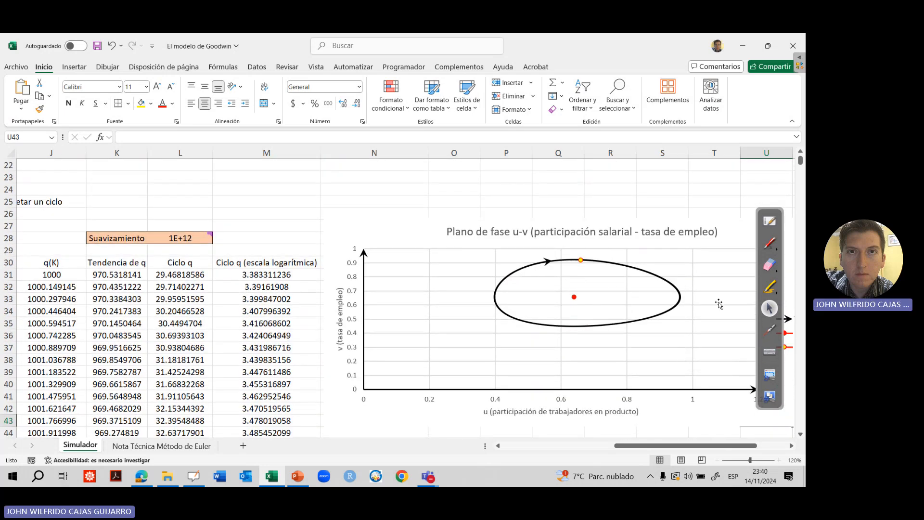
pyautogui.click(768, 330)
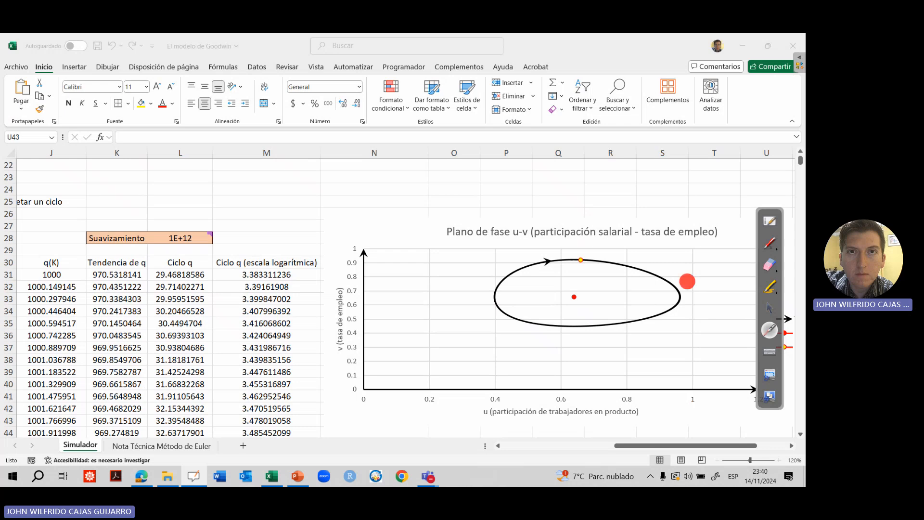
pyautogui.click(769, 308)
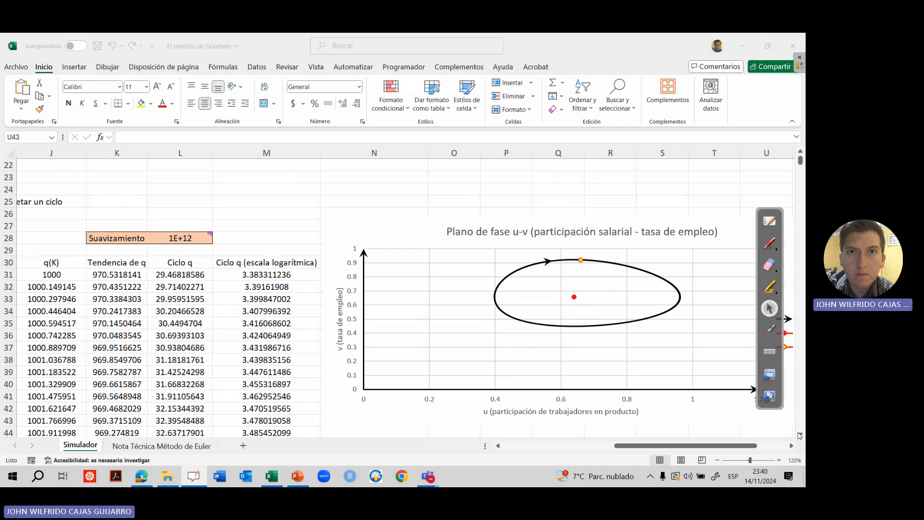
# Examine the total production and trend chart for the higher rho, pointing along its q(K) and trend curves
pyautogui.scroll(-15, 799, 435)
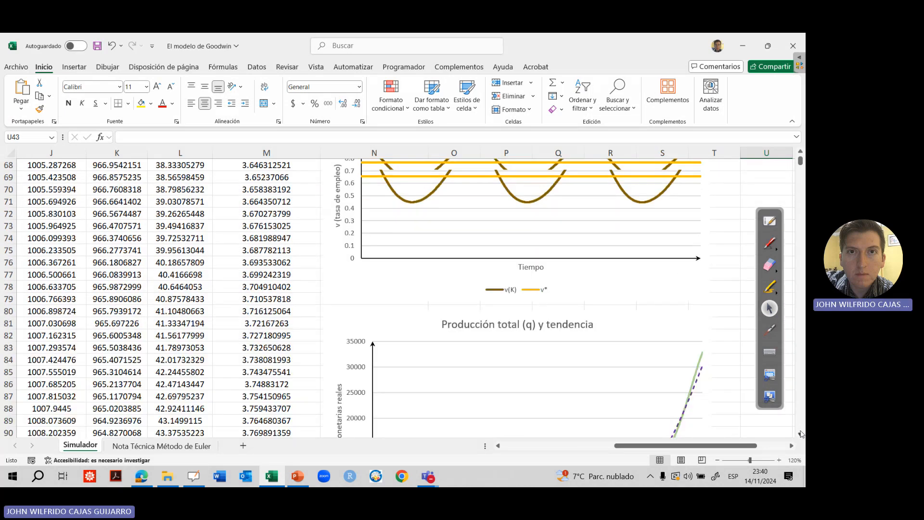
pyautogui.click(801, 434)
pyautogui.click(801, 434)
pyautogui.click(800, 413)
pyautogui.click(800, 385)
pyautogui.click(799, 385)
pyautogui.moveTo(794, 323); pyautogui.dragTo(794, 312)
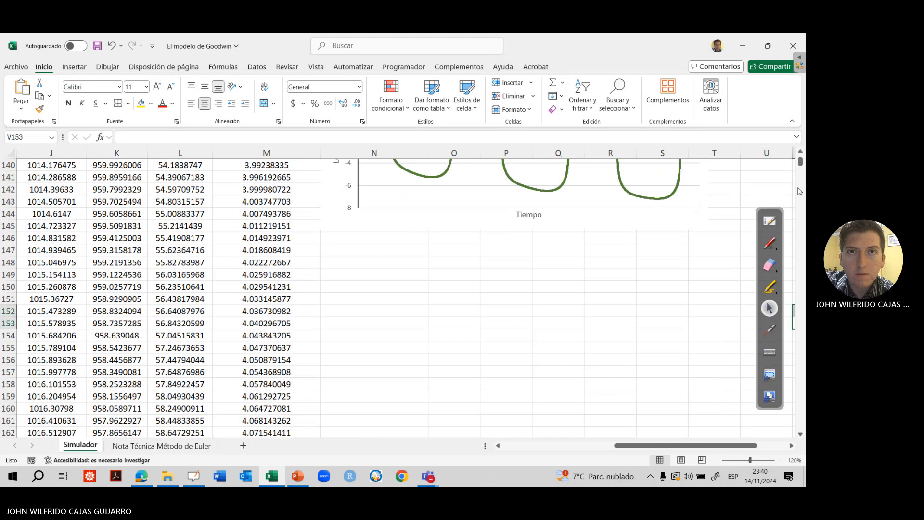
pyautogui.moveTo(800, 163); pyautogui.dragTo(801, 153)
pyautogui.click(801, 184)
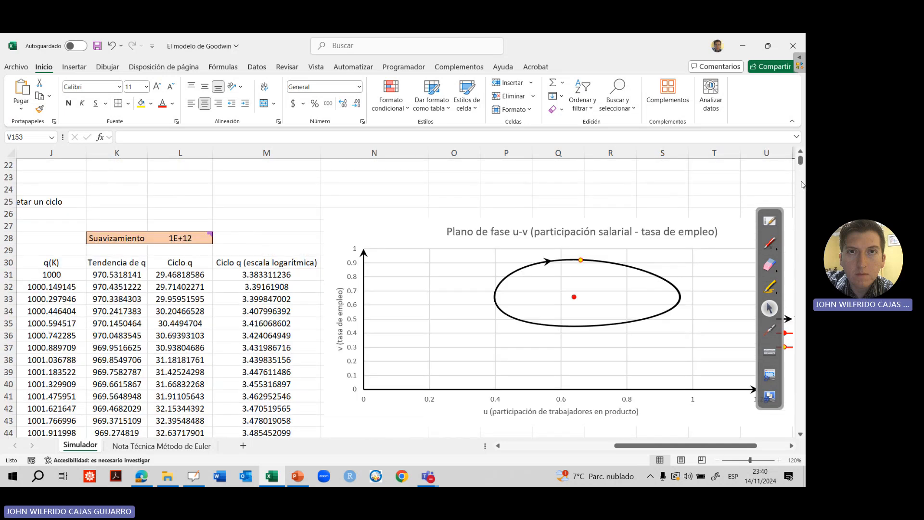
pyautogui.click(802, 184)
pyautogui.click(801, 184)
pyautogui.click(801, 184)
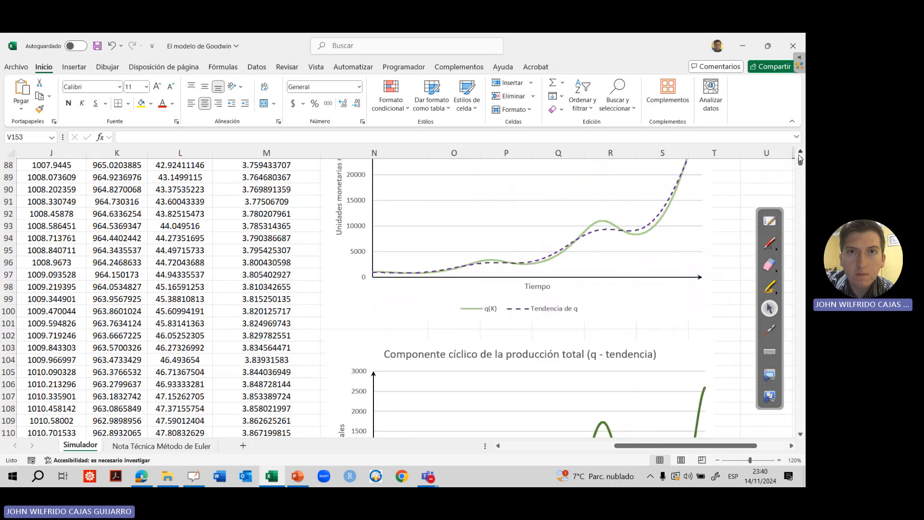
pyautogui.click(800, 153)
pyautogui.click(800, 153)
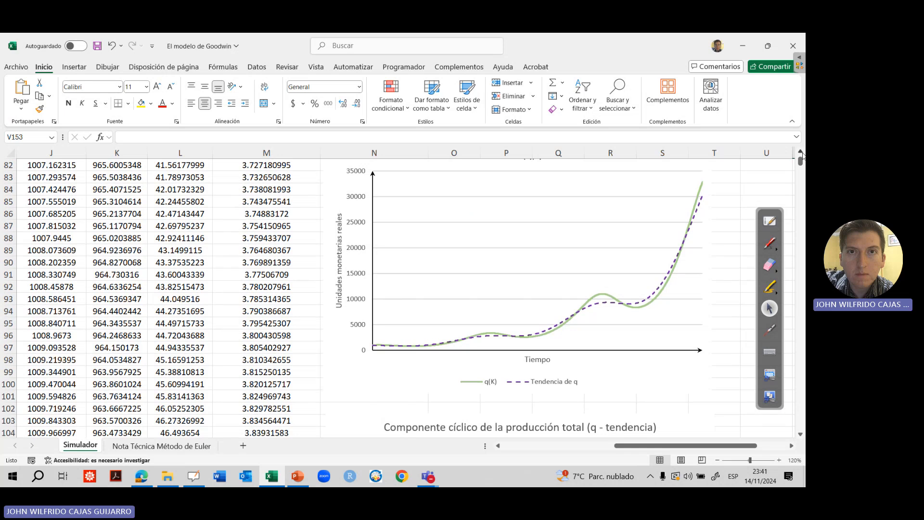
pyautogui.click(768, 331)
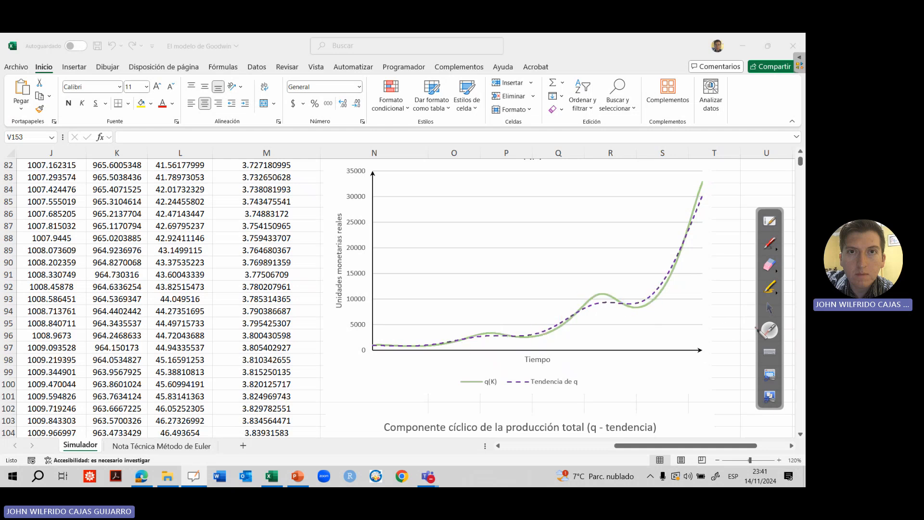
pyautogui.click(769, 308)
# Hide the "Tendencia de q" series in the total production chart so that only q(K) is plotted
pyautogui.click(691, 379)
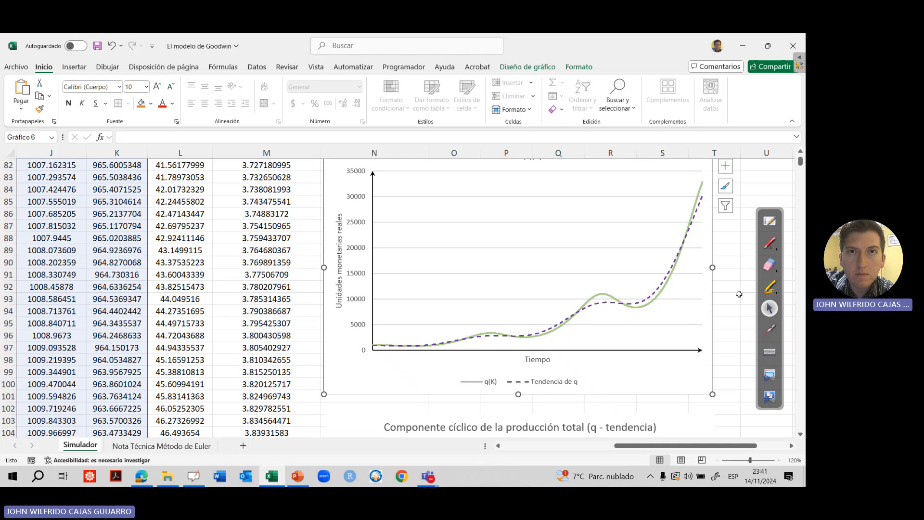
pyautogui.click(725, 166)
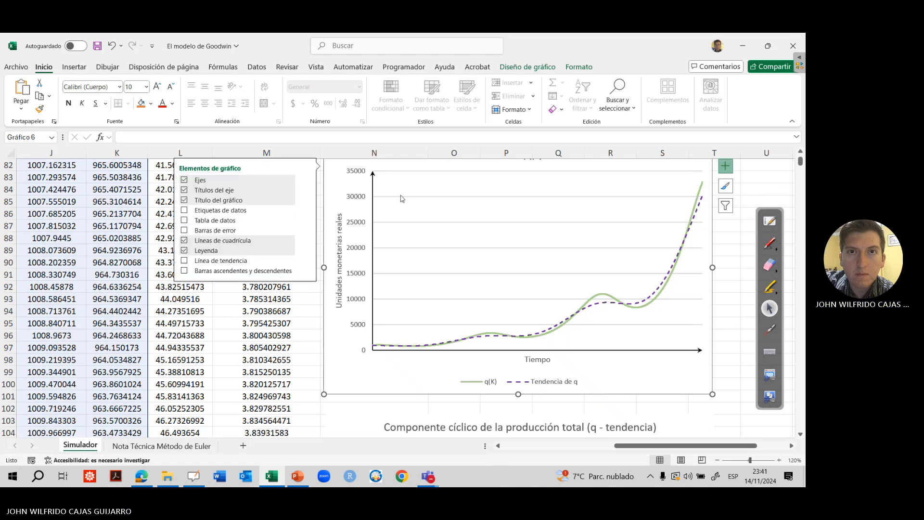
pyautogui.click(725, 206)
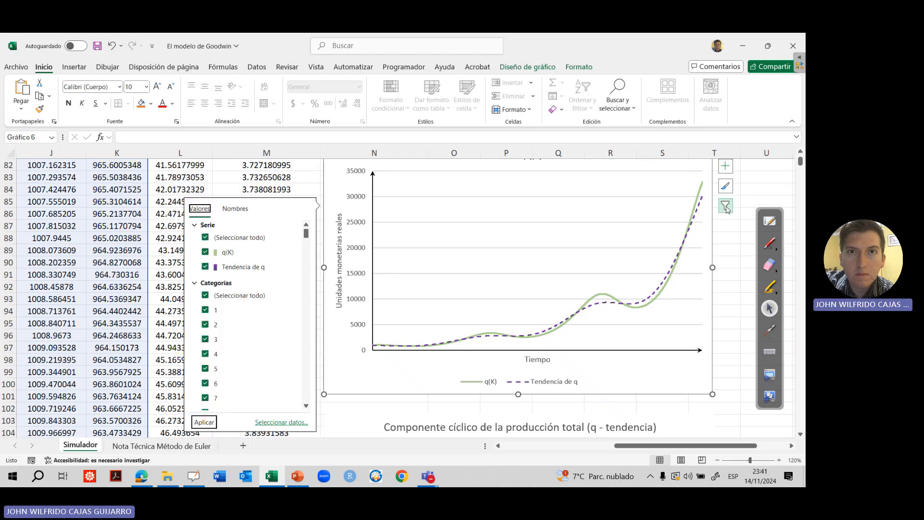
pyautogui.click(206, 267)
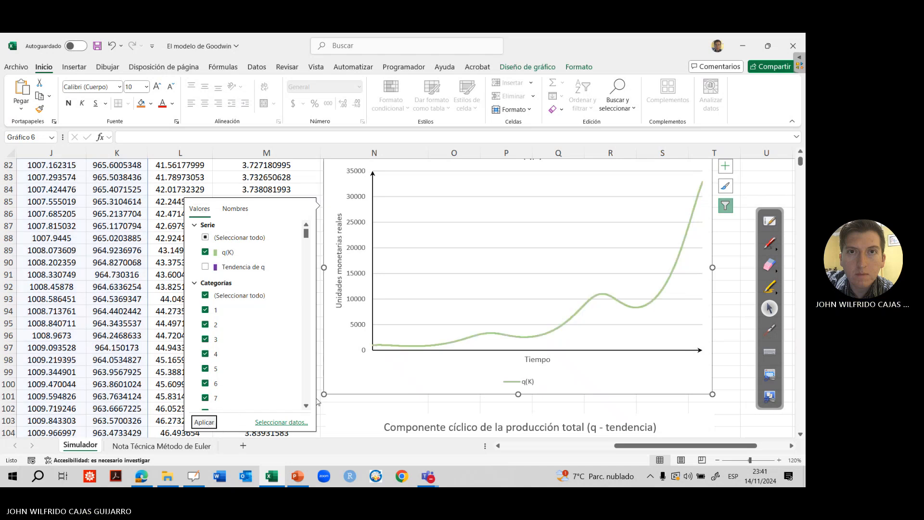
pyautogui.click(735, 344)
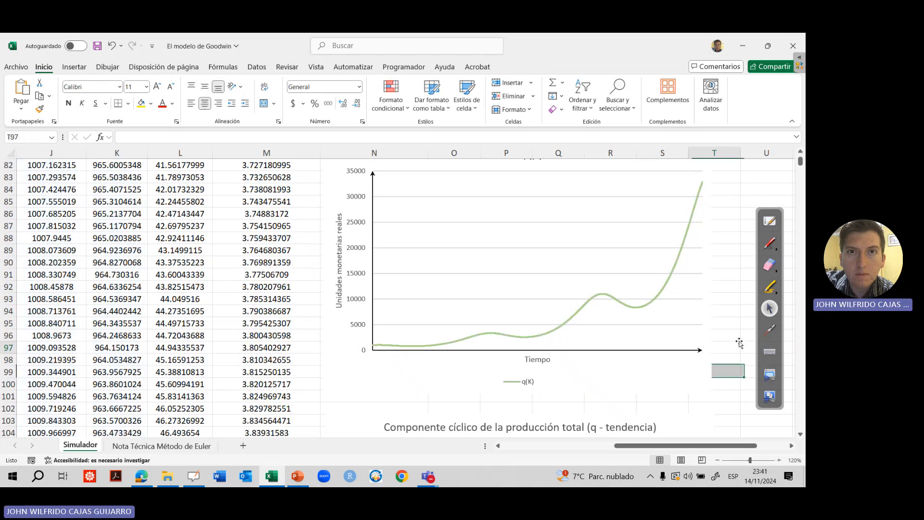
# Examine the q(K) production curve on its own and relate it to the u-v phase plane cycle with the laser pointer
pyautogui.click(800, 151)
pyautogui.click(800, 151)
pyautogui.click(769, 330)
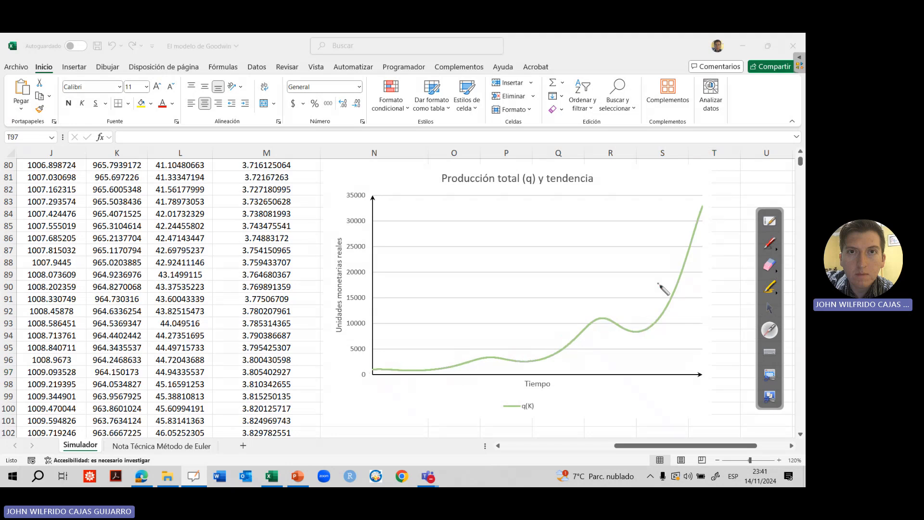
pyautogui.click(770, 307)
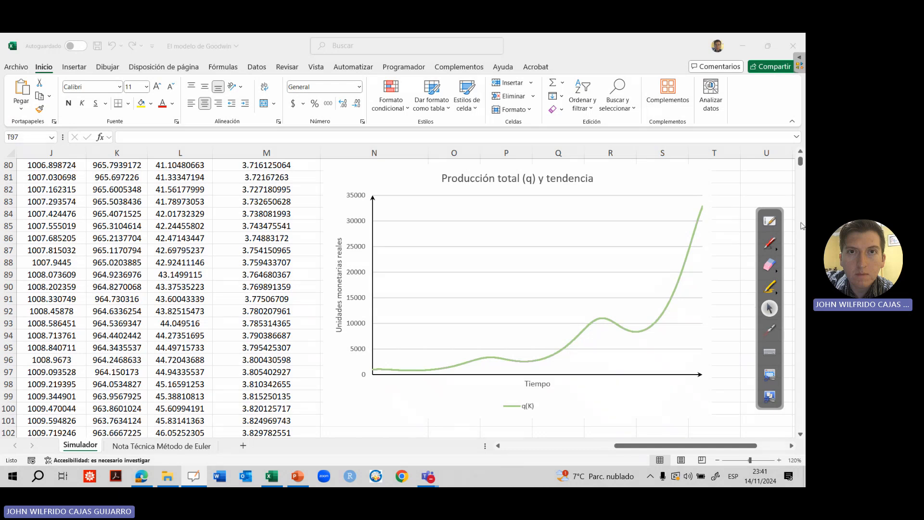
pyautogui.moveTo(801, 162); pyautogui.dragTo(800, 159)
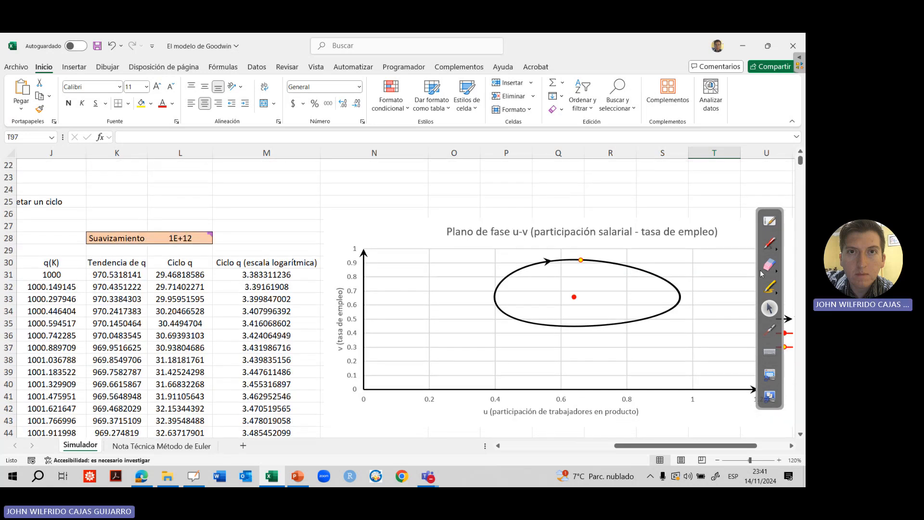
pyautogui.click(770, 332)
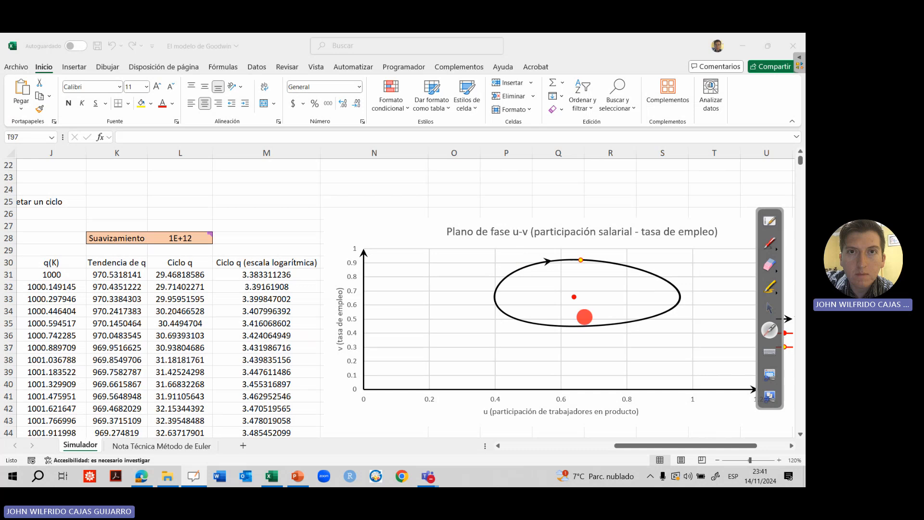
# Switch to the OpenBoard whiteboard and review the q'/q growth equation with the laser pointer and the real-wage Phillips curve notes
pyautogui.click(769, 221)
pyautogui.click(381, 470)
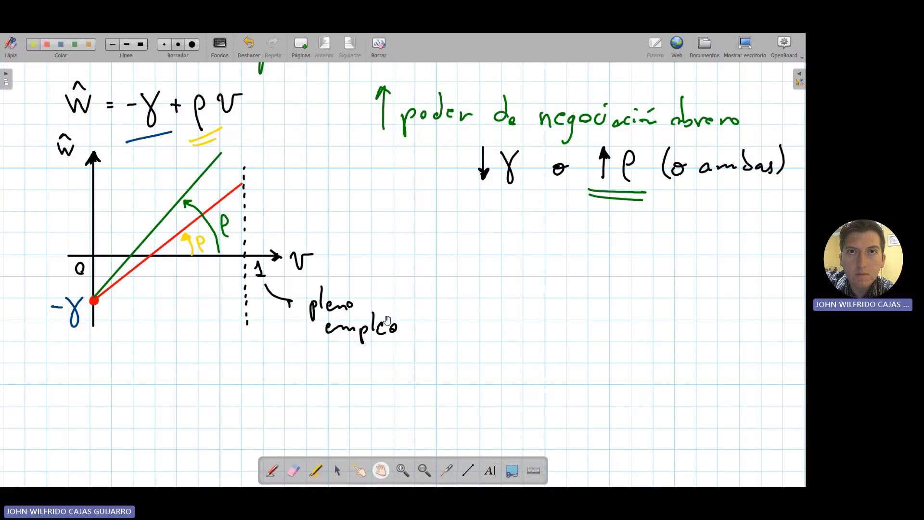
pyautogui.moveTo(395, 242); pyautogui.dragTo(402, 409)
pyautogui.moveTo(425, 239); pyautogui.dragTo(418, 386)
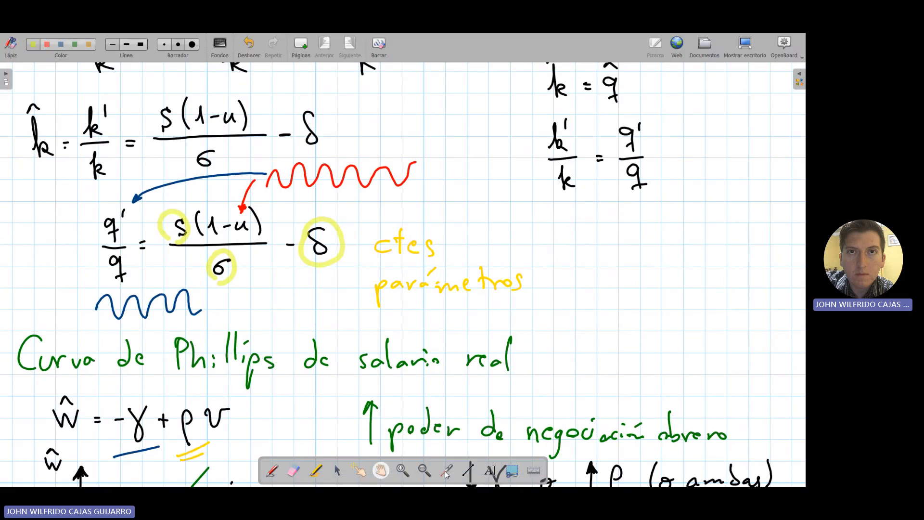
pyautogui.click(446, 470)
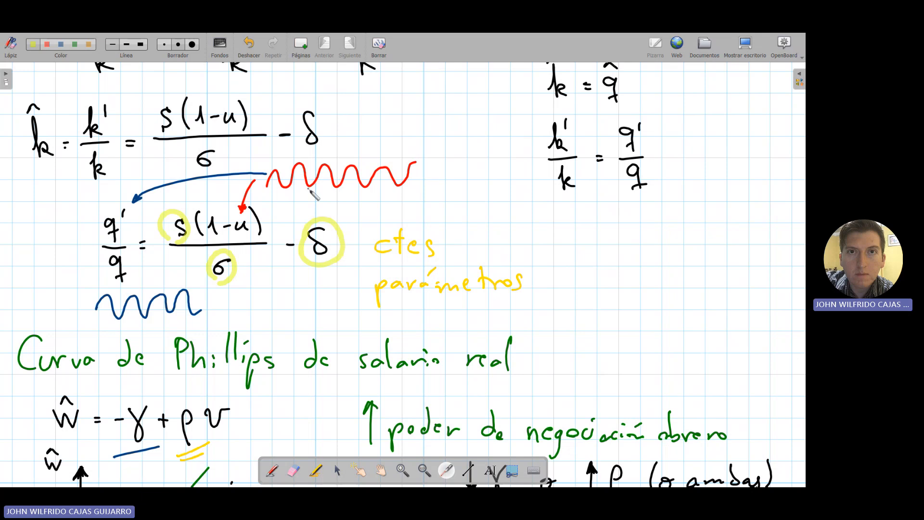
pyautogui.moveTo(127, 230); pyautogui.dragTo(114, 232)
pyautogui.click(382, 471)
pyautogui.moveTo(402, 396); pyautogui.dragTo(406, 155)
pyautogui.moveTo(433, 274); pyautogui.dragTo(443, 255)
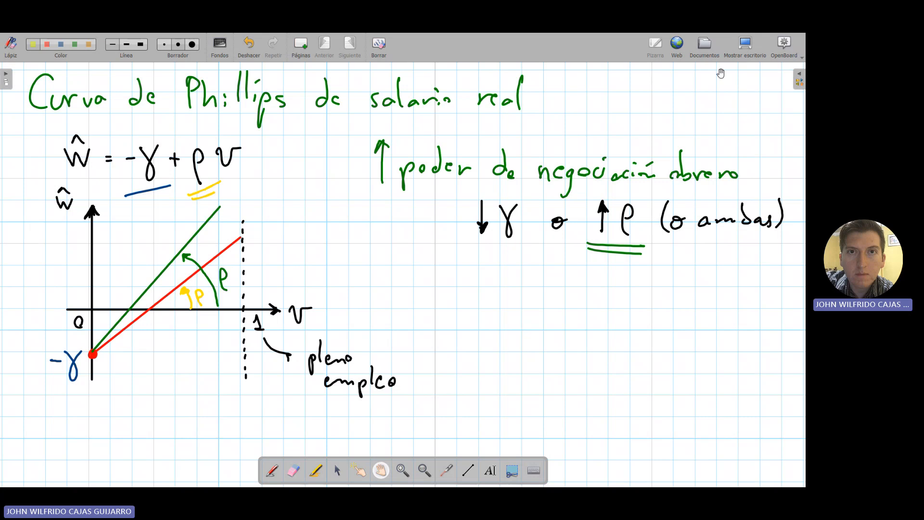
# Return to the Excel simulator and point out the cycles and growth in the total production chart with the laser pointer
pyautogui.click(744, 47)
pyautogui.scroll(-20, 769, 417)
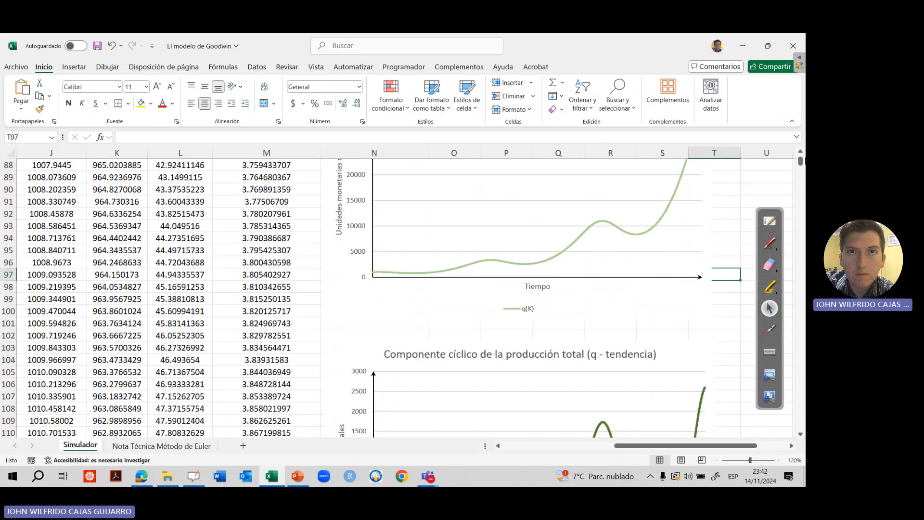
pyautogui.scroll(3, 763, 260)
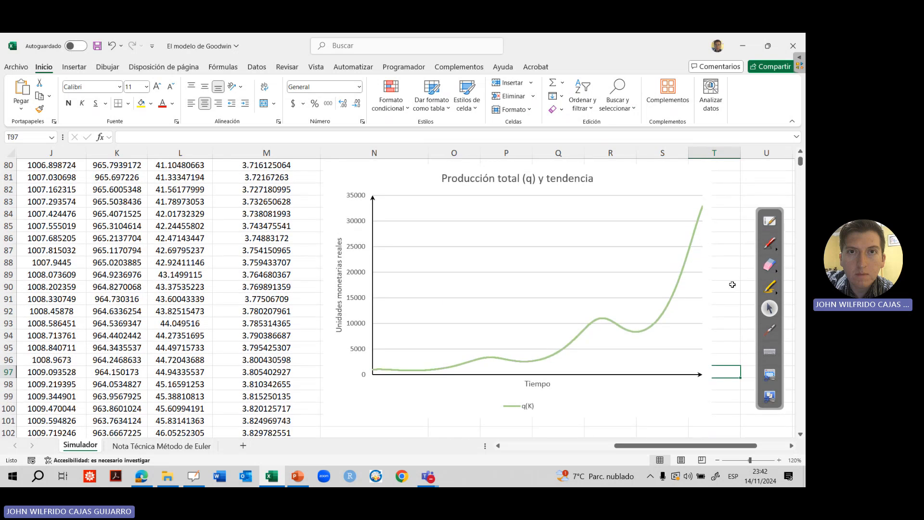
pyautogui.click(769, 330)
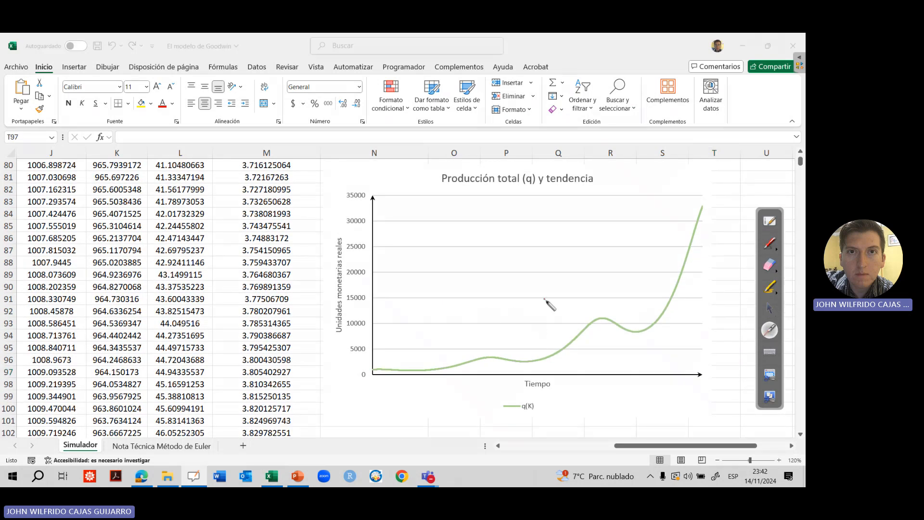
pyautogui.click(769, 310)
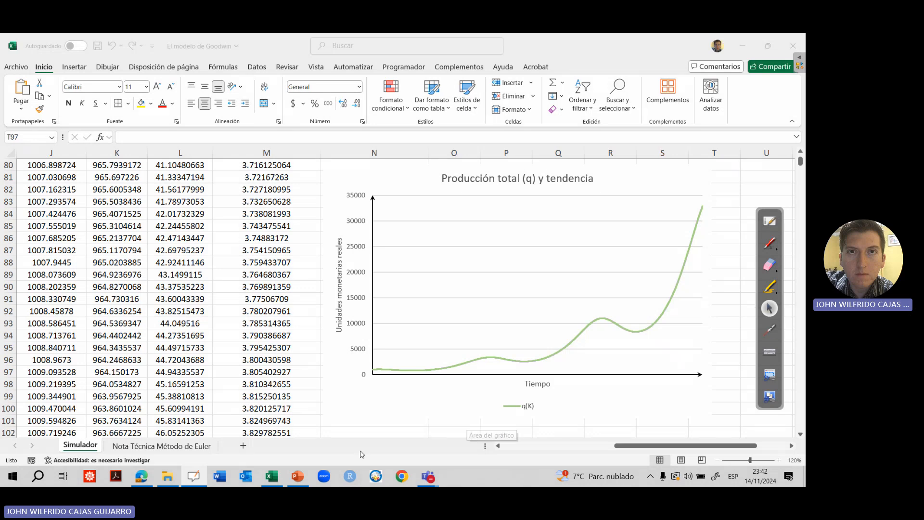
# Check the ρ (rho) value in cell B10 of the simulator's parameter table
pyautogui.click(275, 384)
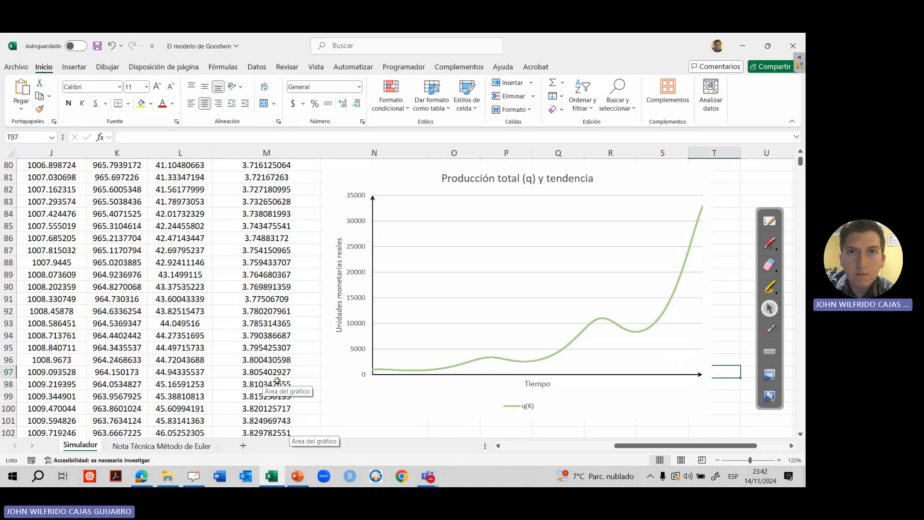
pyautogui.hotkey('ctrl', 'Left')
pyautogui.hotkey('ctrl', 'Left')
pyautogui.hotkey('ctrl', 'Up')
pyautogui.hotkey('ctrl', 'Up')
pyautogui.hotkey('ctrl', 'Up')
pyautogui.hotkey('ctrl', 'Up')
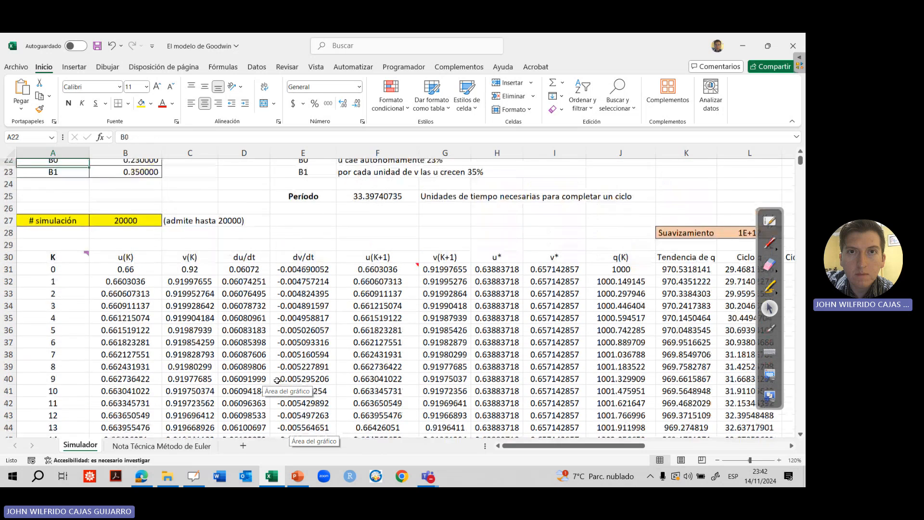
pyautogui.hotkey('ctrl', 'Up')
pyautogui.press('Up')
pyautogui.press('Up')
pyautogui.press('Up')
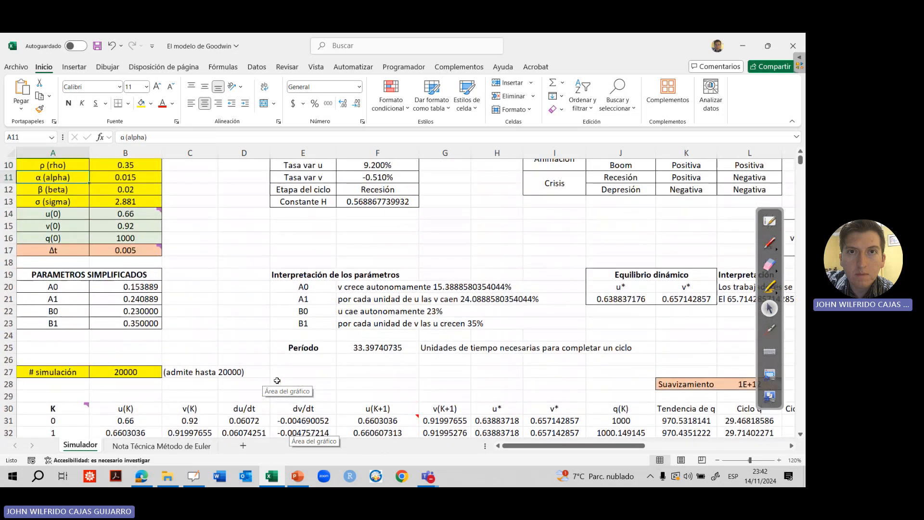
pyautogui.press('Down')
pyautogui.press('Down')
pyautogui.press('Down')
pyautogui.press('Down')
pyautogui.press('Down')
pyautogui.press('Down')
pyautogui.press('Down')
pyautogui.press('Down')
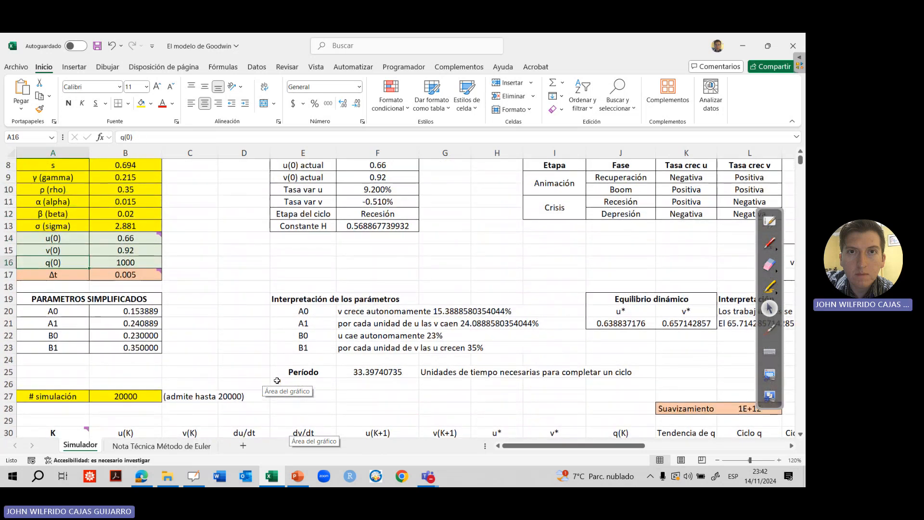
pyautogui.press('Right')
pyautogui.press('Up')
pyautogui.press('Up')
pyautogui.press('Up')
pyautogui.press('Up')
pyautogui.press('Up')
pyautogui.press('Up')
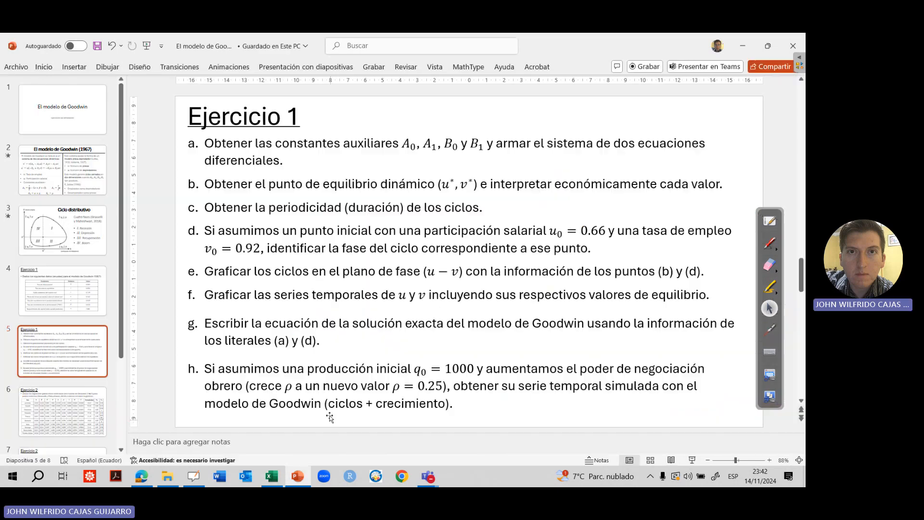
# Switch to PowerPoint and change the new ρ value in item h of the "Ejercicio 1" slide to 0.35
pyautogui.click(298, 475)
pyautogui.click(436, 387)
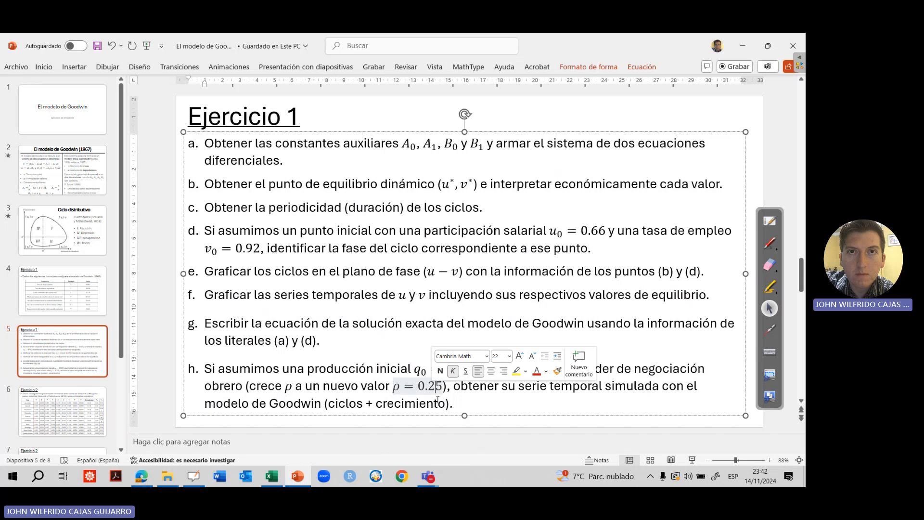
pyautogui.press('BackSpace')
pyautogui.write('3')
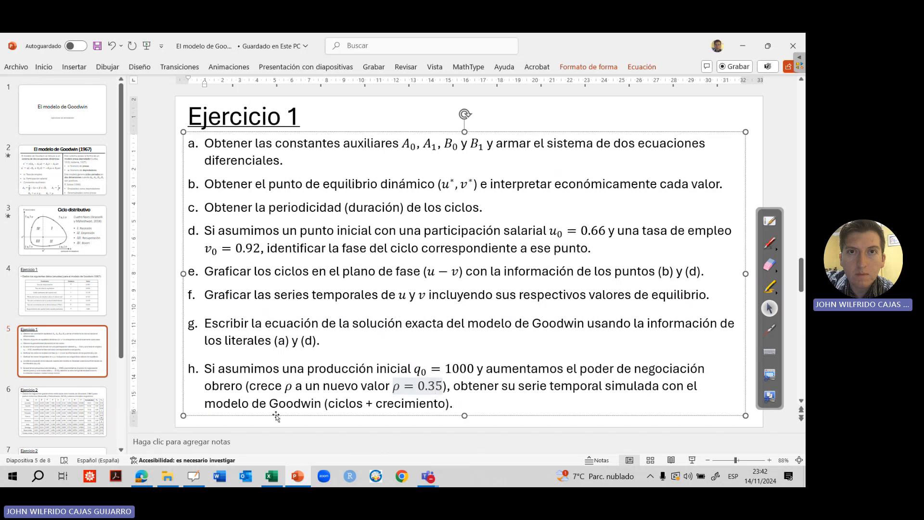
# Go back to the Excel simulator and bring the "Producción total (q) y tendencia" chart into view for review
pyautogui.click(297, 476)
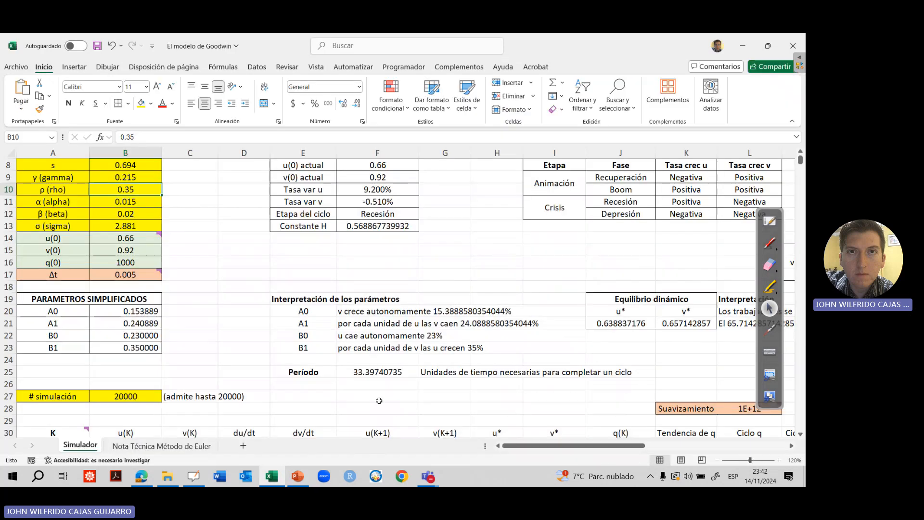
pyautogui.click(494, 404)
pyautogui.press('Right')
pyautogui.press('Right')
pyautogui.press('Right')
pyautogui.press('Right')
pyautogui.press('Right')
pyautogui.press('Right')
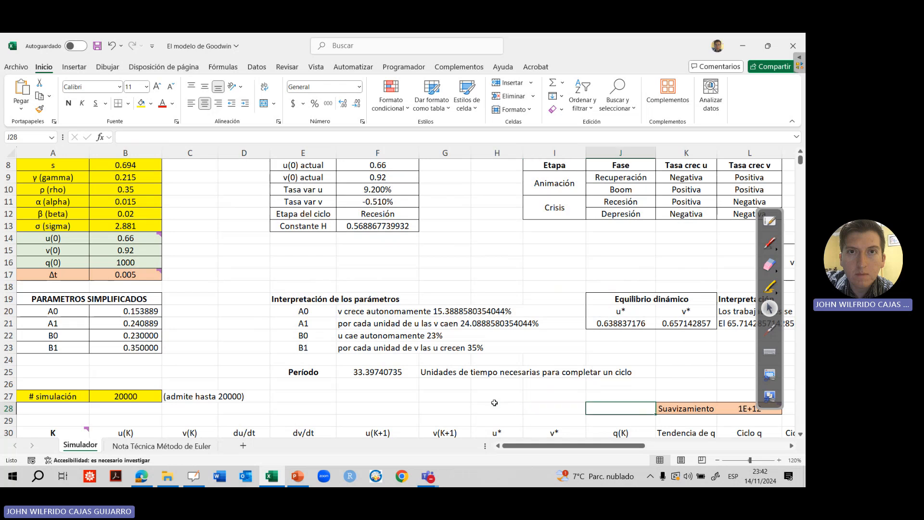
pyautogui.press('Down')
pyautogui.press('Down')
pyautogui.press('Down')
pyautogui.press('Down')
pyautogui.press('Down')
pyautogui.press('Down')
pyautogui.press('Down')
pyautogui.press('Down')
pyautogui.press('Down')
pyautogui.press('Down')
pyautogui.press('Down')
pyautogui.press('Down')
pyautogui.press('Down')
pyautogui.press('Down')
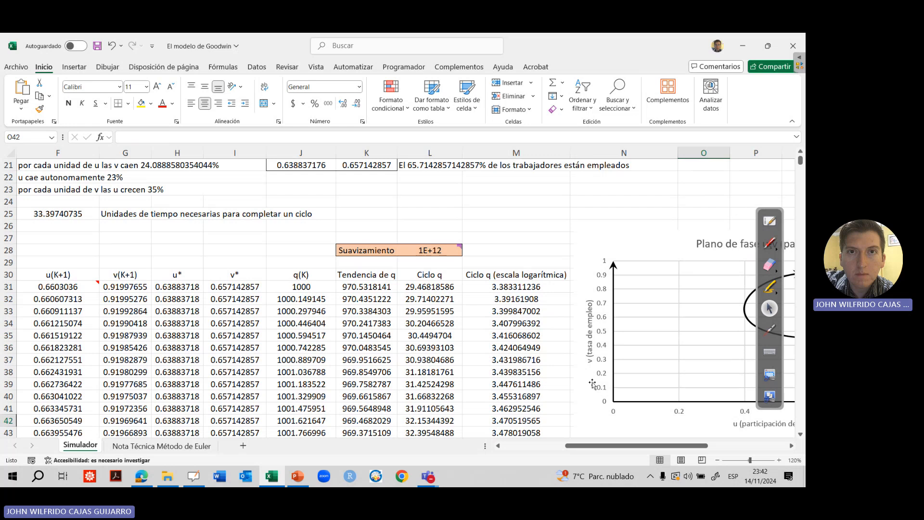
pyautogui.moveTo(601, 445); pyautogui.dragTo(680, 445)
pyautogui.scroll(-20, 794, 415)
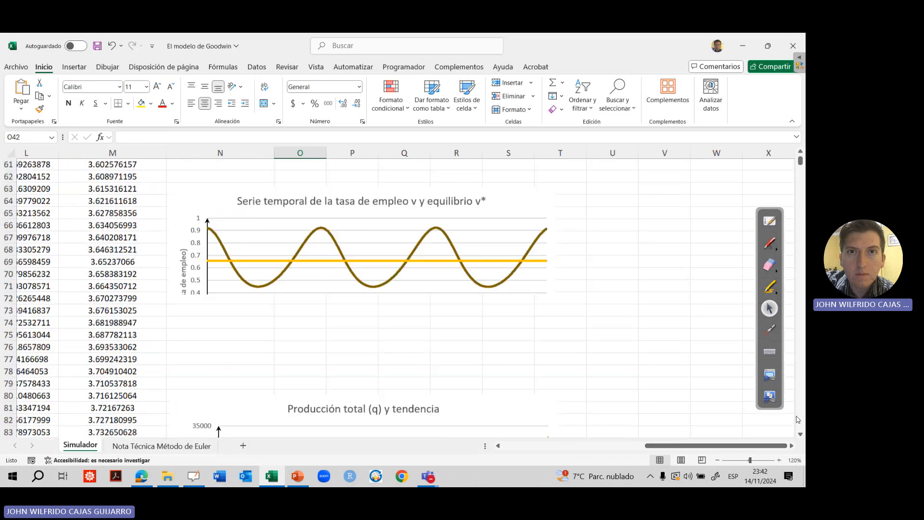
pyautogui.scroll(3, 799, 154)
pyautogui.click(798, 154)
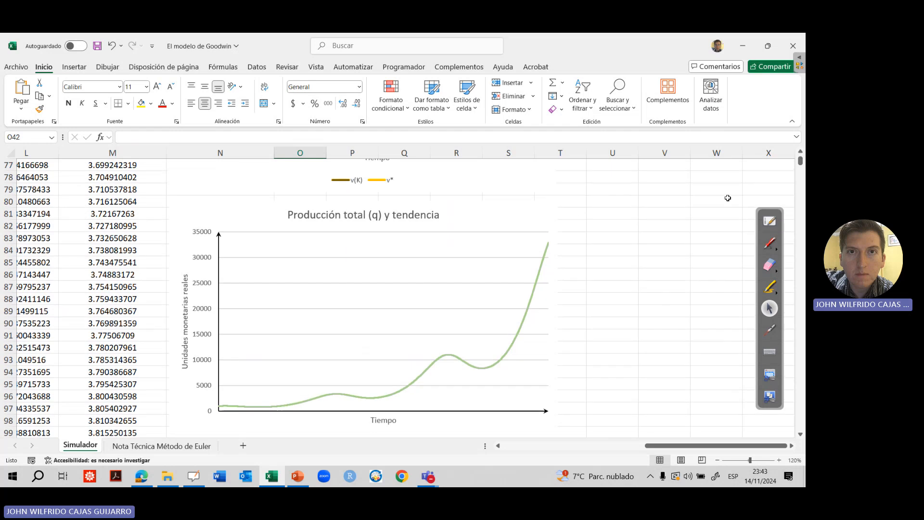
# Show the "Tendencia de q" series in the "Producción total (q) y tendencia" chart, and undo that filter change
pyautogui.click(553, 206)
pyautogui.click(571, 248)
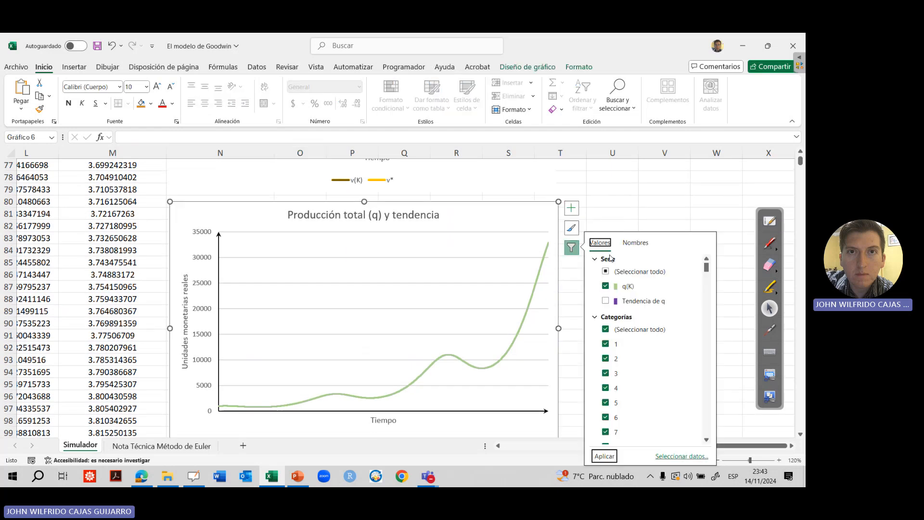
pyautogui.click(604, 456)
pyautogui.press('Escape')
pyautogui.press('Escape')
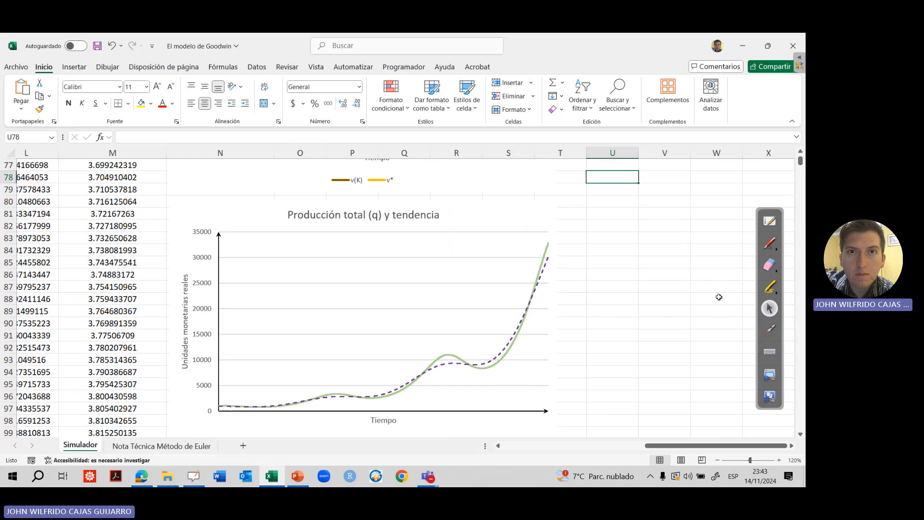
pyautogui.hotkey('ctrl', 'z')
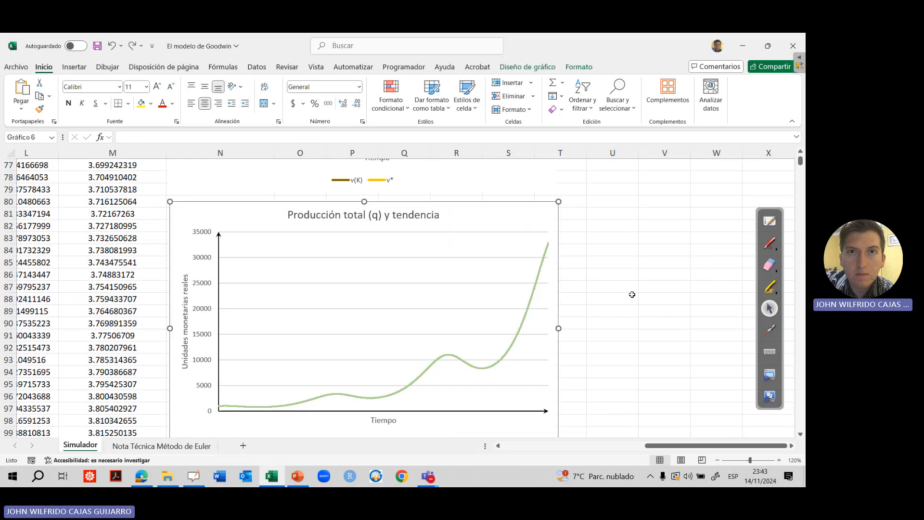
# Draw a red freehand trend curve over the total production chart and point along it with the laser pointer
pyautogui.click(776, 251)
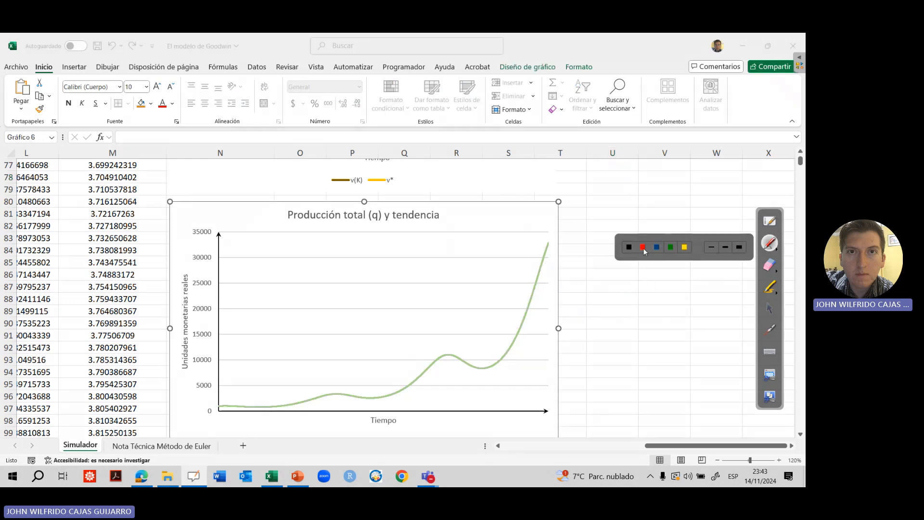
pyautogui.click(642, 247)
pyautogui.moveTo(223, 403)
pyautogui.mouseDown()
pyautogui.moveTo(386, 385)
pyautogui.moveTo(456, 362)
pyautogui.moveTo(505, 327)
pyautogui.moveTo(557, 256)
pyautogui.mouseUp()
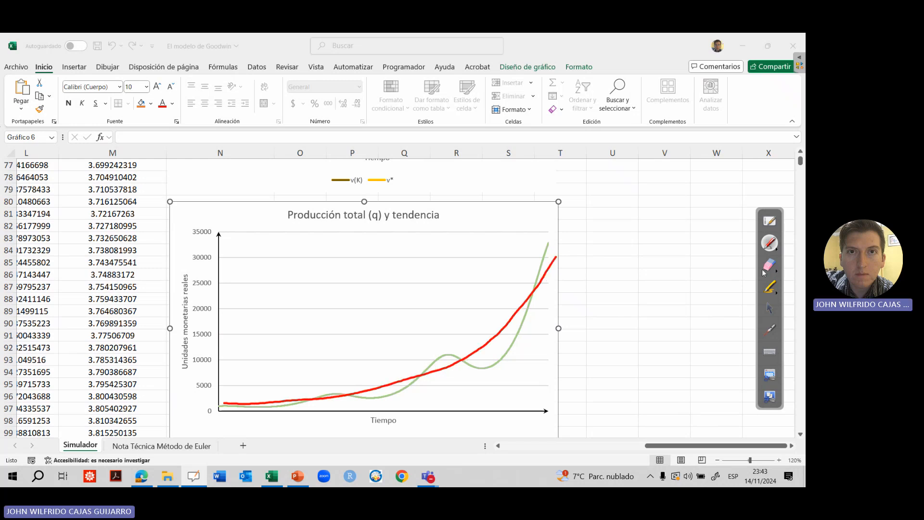
pyautogui.click(768, 329)
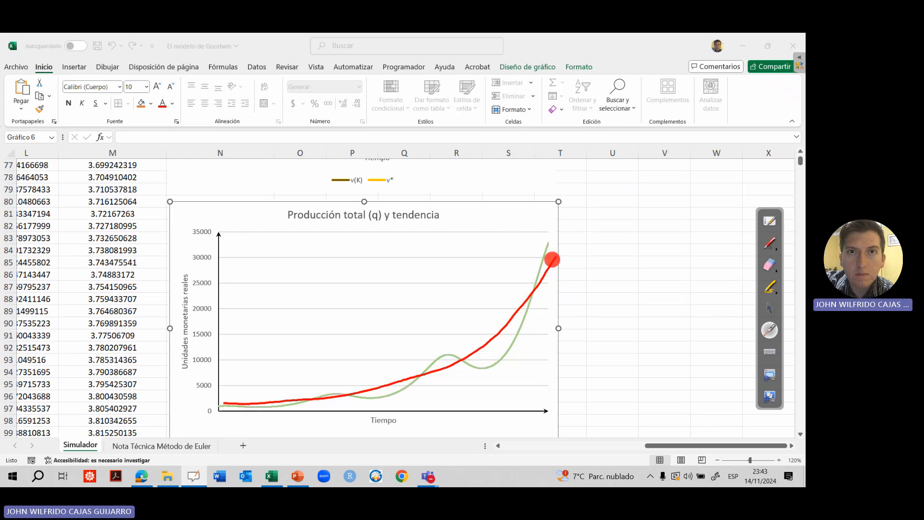
# Erase the red trend curve from the total production chart and return to the normal pointer
pyautogui.click(769, 264)
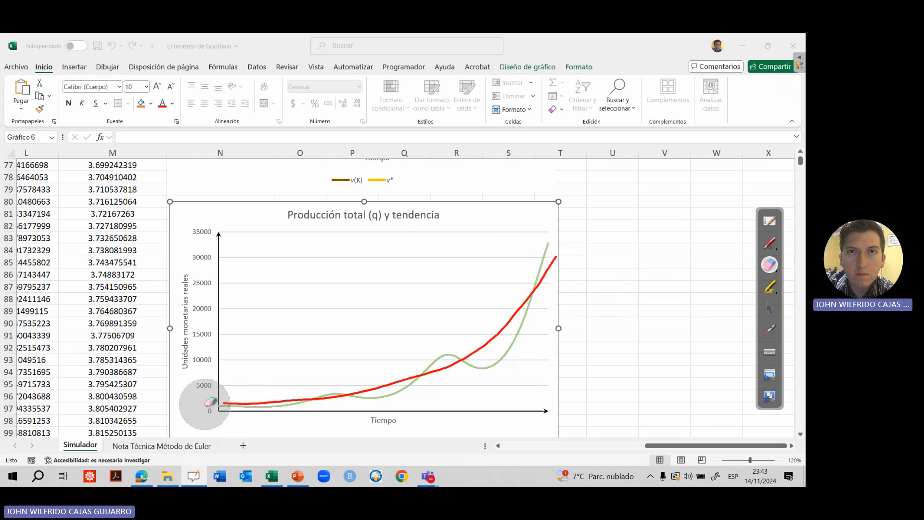
pyautogui.moveTo(213, 399)
pyautogui.mouseDown()
pyautogui.moveTo(262, 406)
pyautogui.moveTo(552, 285)
pyautogui.moveTo(700, 275)
pyautogui.mouseUp()
pyautogui.click(765, 307)
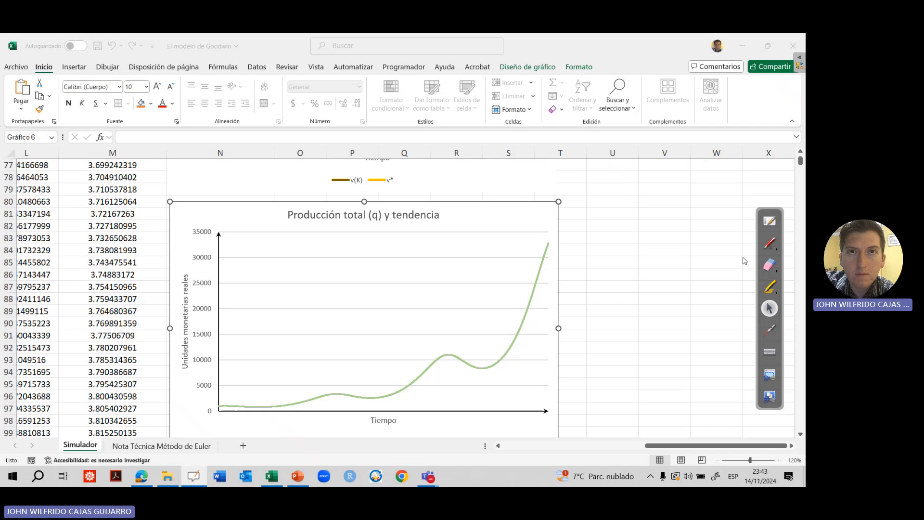
# Handwrite "Hodrick Prescott" in red ink in the empty area beside the total production chart
pyautogui.click(770, 244)
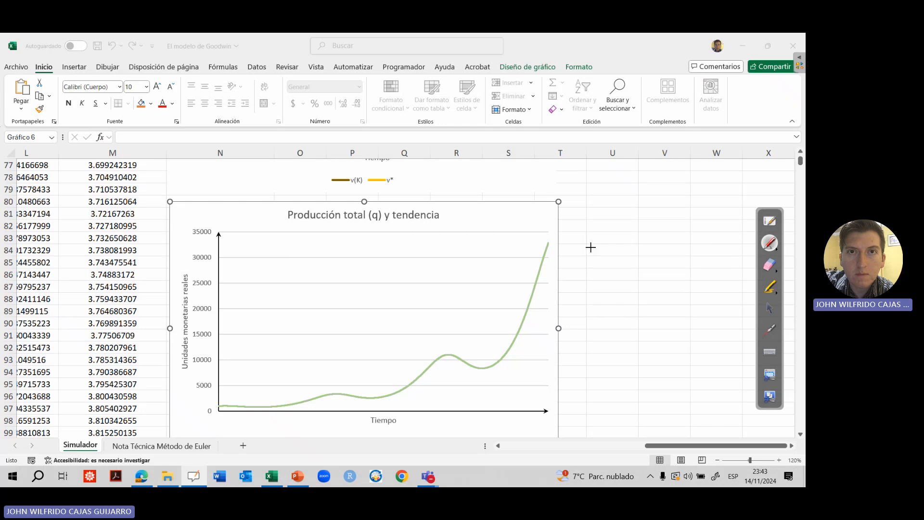
pyautogui.moveTo(590, 234)
pyautogui.mouseDown()
pyautogui.moveTo(607, 257)
pyautogui.moveTo(623, 258)
pyautogui.moveTo(627, 234)
pyautogui.moveTo(657, 263)
pyautogui.mouseUp()
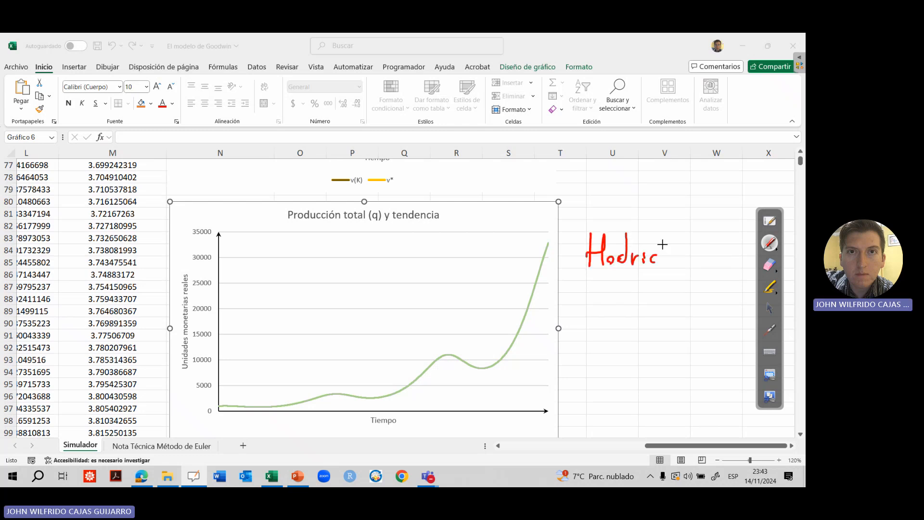
pyautogui.click(768, 264)
pyautogui.click(776, 245)
pyautogui.moveTo(665, 241)
pyautogui.mouseDown()
pyautogui.moveTo(665, 264)
pyautogui.moveTo(680, 251)
pyautogui.mouseUp()
pyautogui.moveTo(572, 291); pyautogui.dragTo(620, 305)
pyautogui.moveTo(628, 295); pyautogui.dragTo(624, 304)
pyautogui.click(641, 302)
pyautogui.moveTo(636, 295); pyautogui.dragTo(657, 310)
pyautogui.moveTo(675, 281); pyautogui.dragTo(668, 311)
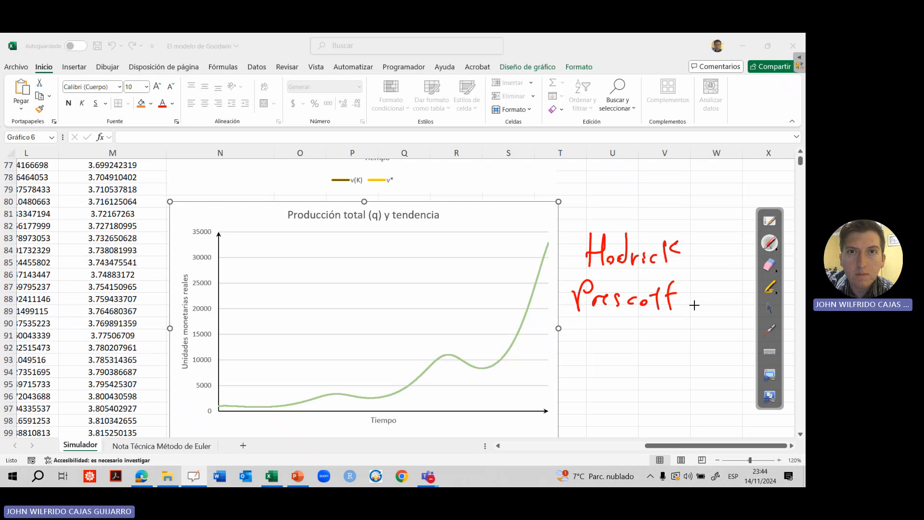
# Add "(HP)" in red below the handwritten filter name and draw a smooth red trend curve over the production chart
pyautogui.click(769, 330)
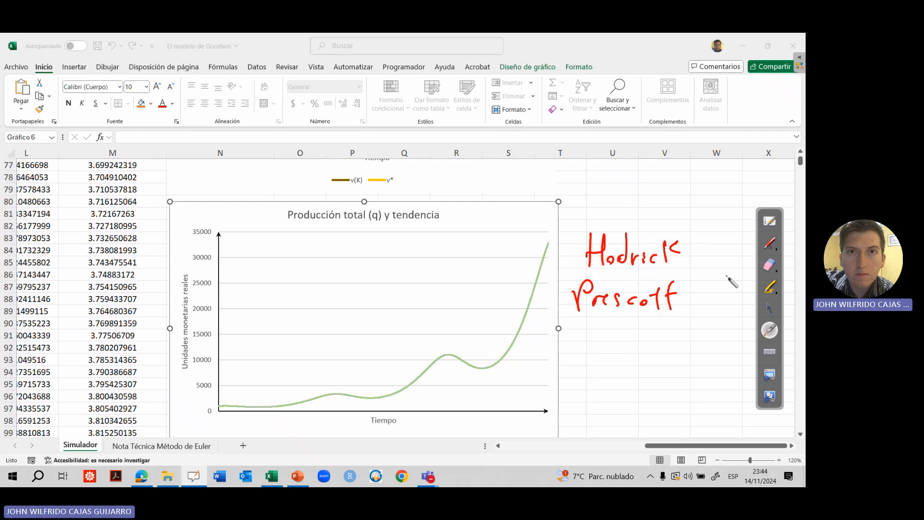
pyautogui.click(769, 243)
pyautogui.moveTo(640, 327)
pyautogui.mouseDown()
pyautogui.moveTo(639, 358)
pyautogui.moveTo(666, 343)
pyautogui.moveTo(664, 356)
pyautogui.moveTo(673, 355)
pyautogui.mouseUp()
pyautogui.moveTo(674, 328); pyautogui.dragTo(687, 357)
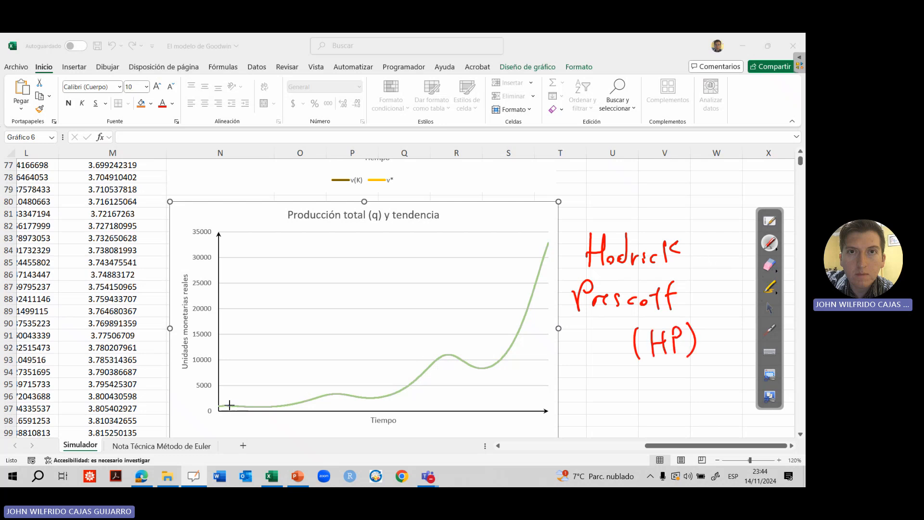
pyautogui.moveTo(232, 405)
pyautogui.mouseDown()
pyautogui.moveTo(337, 396)
pyautogui.moveTo(438, 369)
pyautogui.moveTo(526, 307)
pyautogui.moveTo(554, 258)
pyautogui.mouseUp()
pyautogui.click(769, 330)
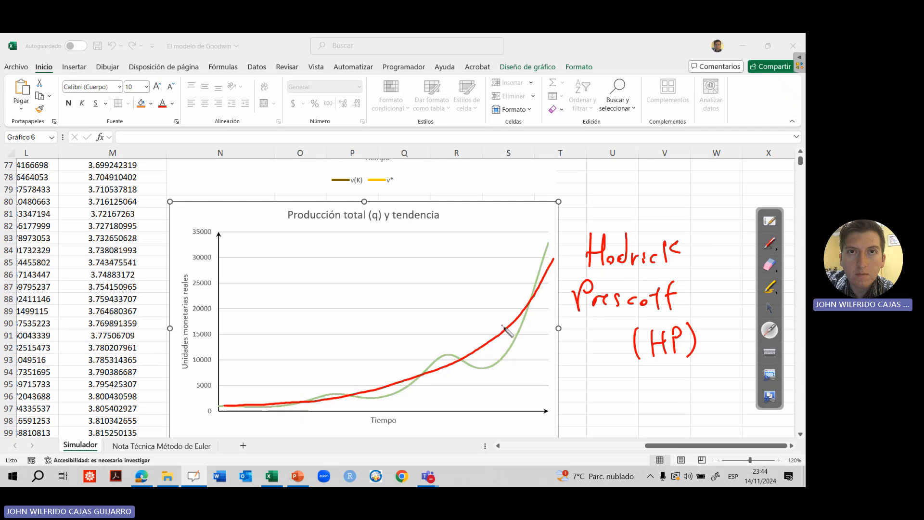
# Erase all the red handwriting and the trend curve, and switch back to the normal pointer
pyautogui.click(768, 265)
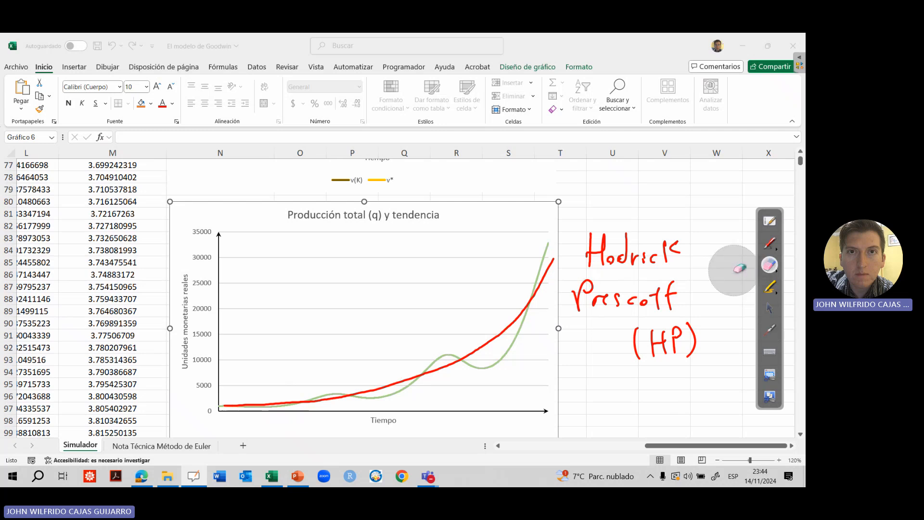
pyautogui.moveTo(702, 266)
pyautogui.mouseDown()
pyautogui.moveTo(696, 255)
pyautogui.moveTo(652, 280)
pyautogui.moveTo(711, 347)
pyautogui.moveTo(528, 311)
pyautogui.moveTo(192, 414)
pyautogui.mouseUp()
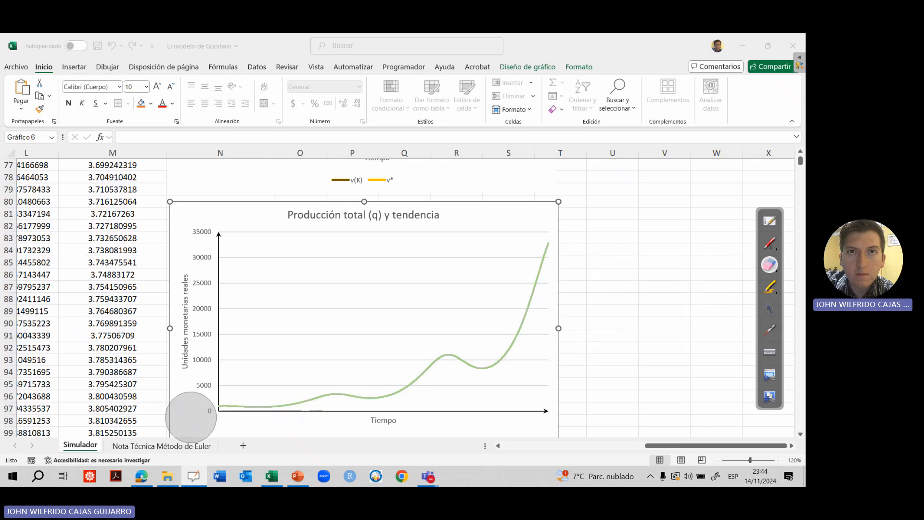
pyautogui.click(768, 308)
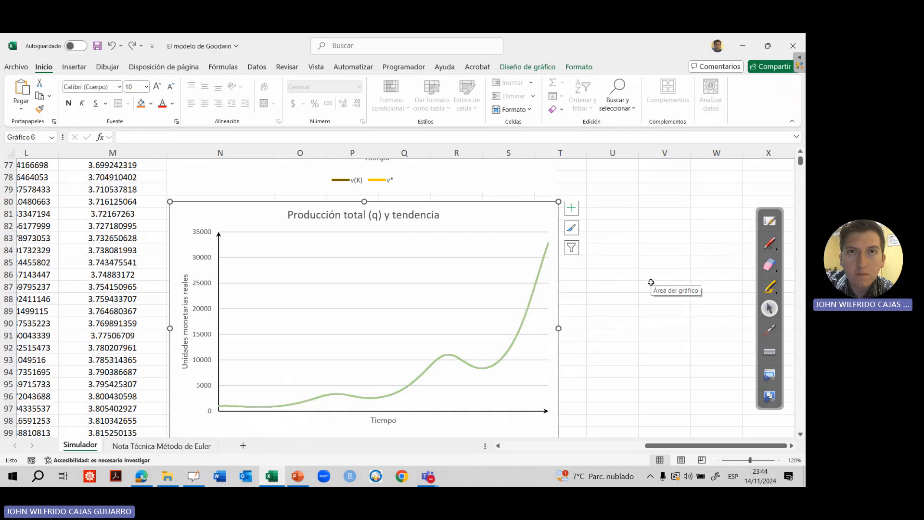
pyautogui.click(655, 227)
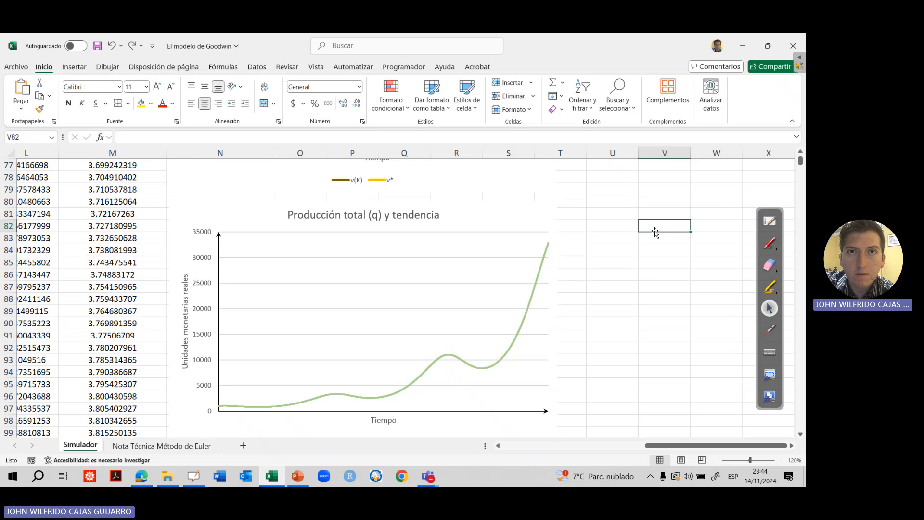
pyautogui.press('Up')
pyautogui.press('Left')
pyautogui.press('Left')
pyautogui.press('Up')
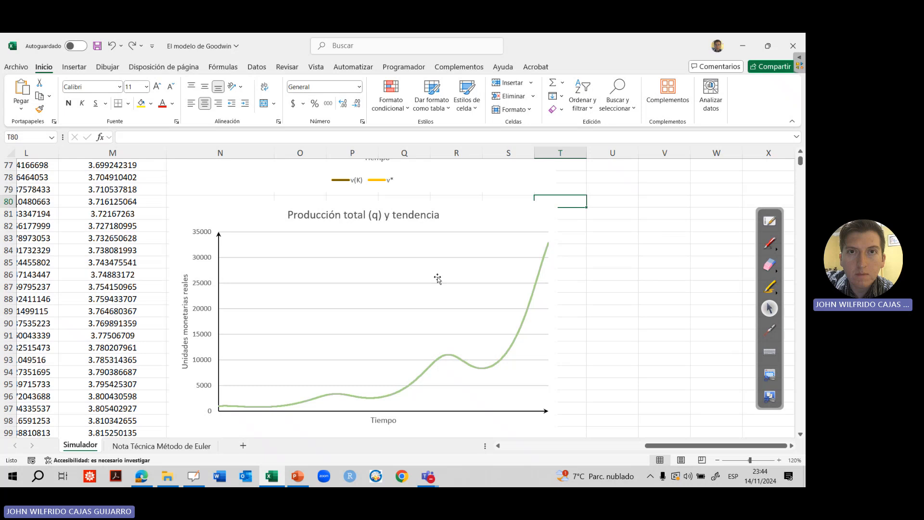
pyautogui.click(554, 217)
pyautogui.click(571, 248)
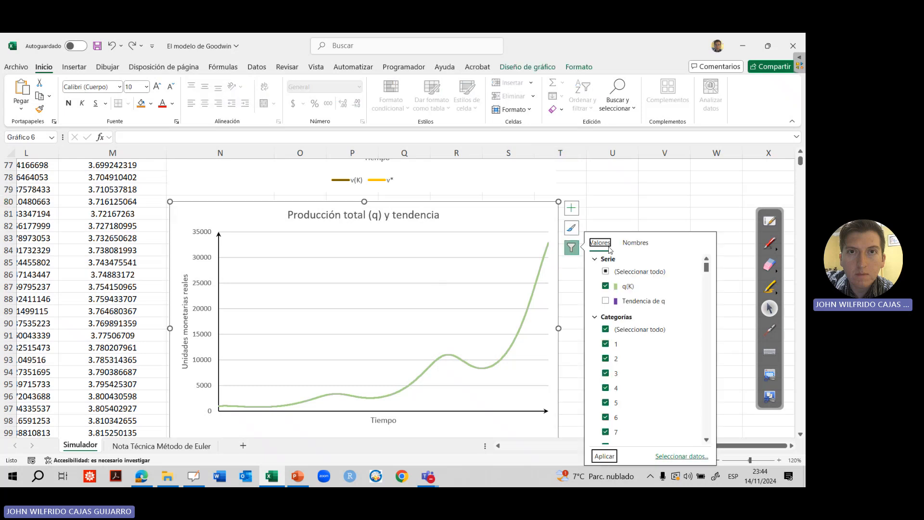
pyautogui.click(627, 213)
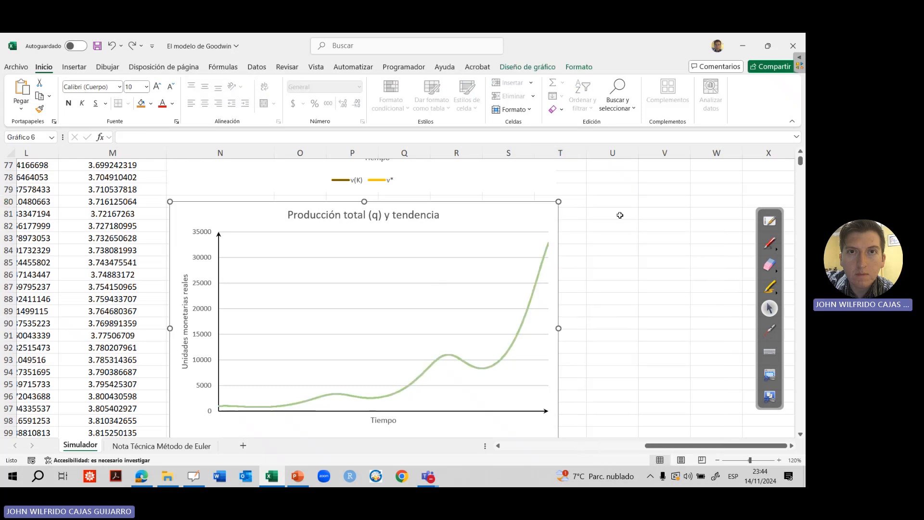
# Go back to cell A1 at the beginning of the "Simulador" sheet
pyautogui.hotkey('ctrl', 'Left')
pyautogui.press('Up')
pyautogui.press('Up')
pyautogui.press('Up')
pyautogui.press('Up')
pyautogui.press('Up')
pyautogui.press('Up')
pyautogui.press('Up')
pyautogui.press('Up')
pyautogui.press('Up')
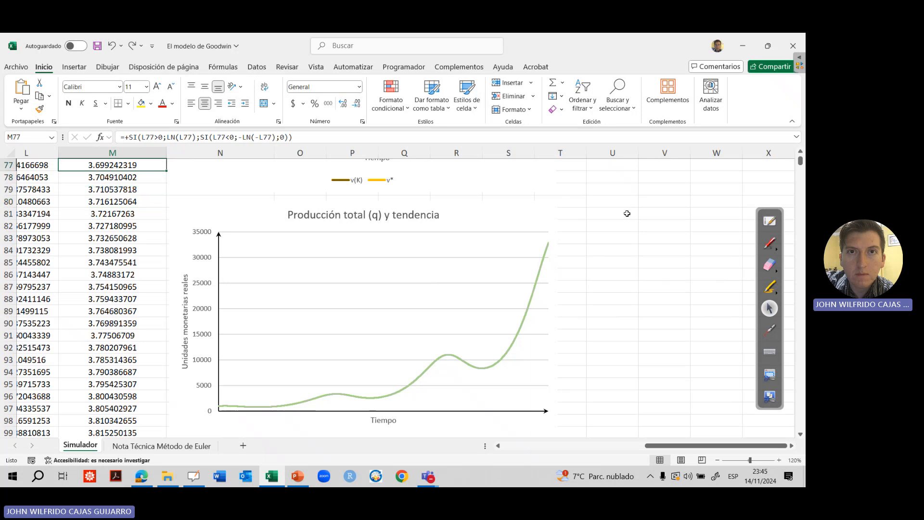
pyautogui.press('Up')
pyautogui.press('Up')
pyautogui.press('Up')
pyautogui.press('Up')
pyautogui.press('Up')
pyautogui.press('Up')
pyautogui.press('Up')
pyautogui.press('Up')
pyautogui.press('Up')
pyautogui.press('Up')
pyautogui.press('Up')
pyautogui.press('Up')
pyautogui.press('Up')
pyautogui.press('Up')
pyautogui.press('Up')
pyautogui.press('Up')
pyautogui.press('Up')
pyautogui.press('Up')
pyautogui.press('Up')
pyautogui.press('Up')
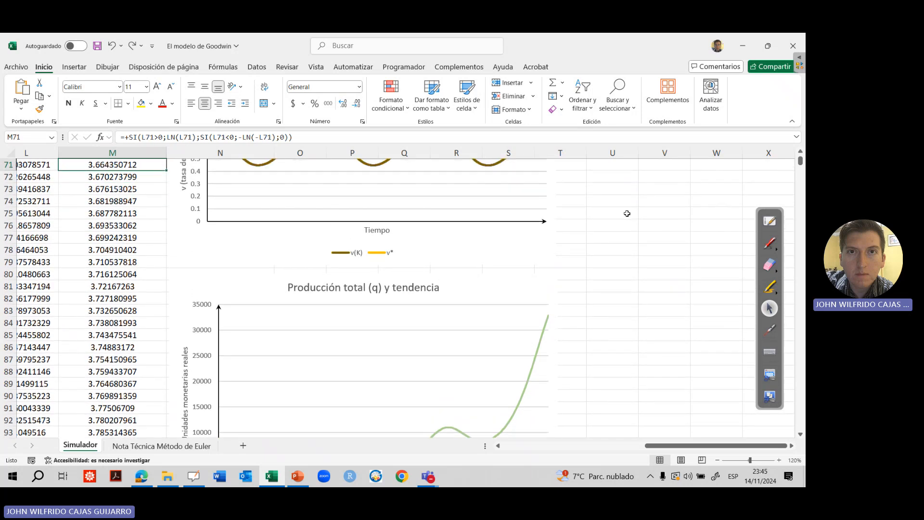
pyautogui.press('Up')
pyautogui.press('Up')
pyautogui.press('Up')
pyautogui.press('Up')
pyautogui.press('Up')
pyautogui.press('Up')
pyautogui.press('Up')
pyautogui.press('Up')
pyautogui.press('Up')
pyautogui.press('Up')
pyautogui.press('Up')
pyautogui.press('Up')
pyautogui.press('Up')
pyautogui.press('Up')
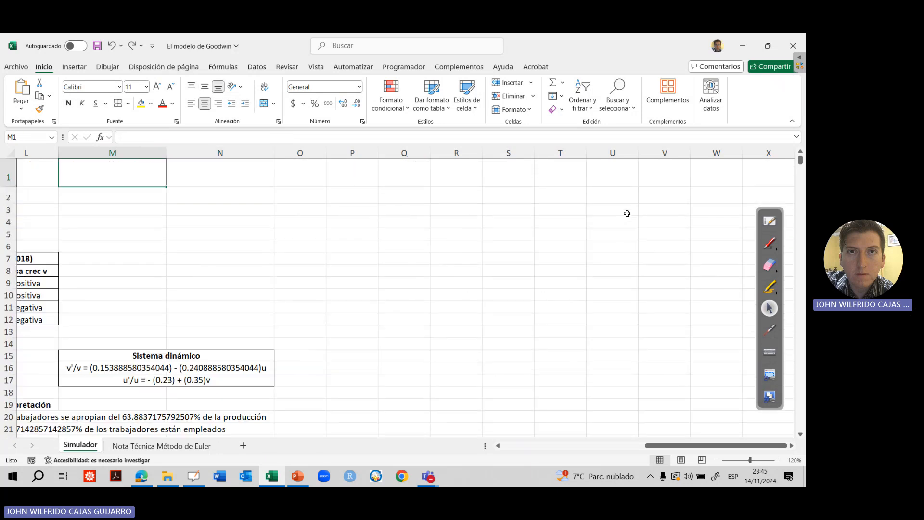
pyautogui.hotkey('ctrl', 'Home')
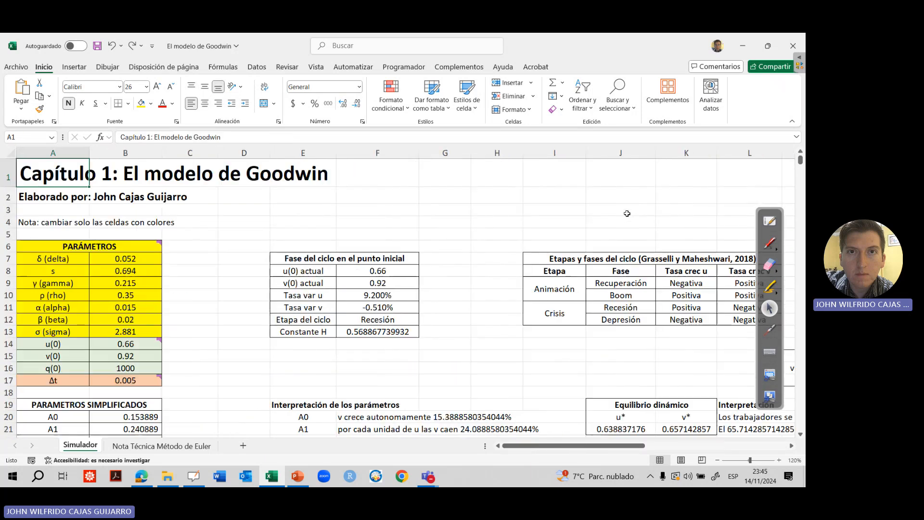
# Open the list of available Excel add-ins from the program options to review the Hodrick-Prescott Filter (HP-Filter) entry
pyautogui.click(16, 67)
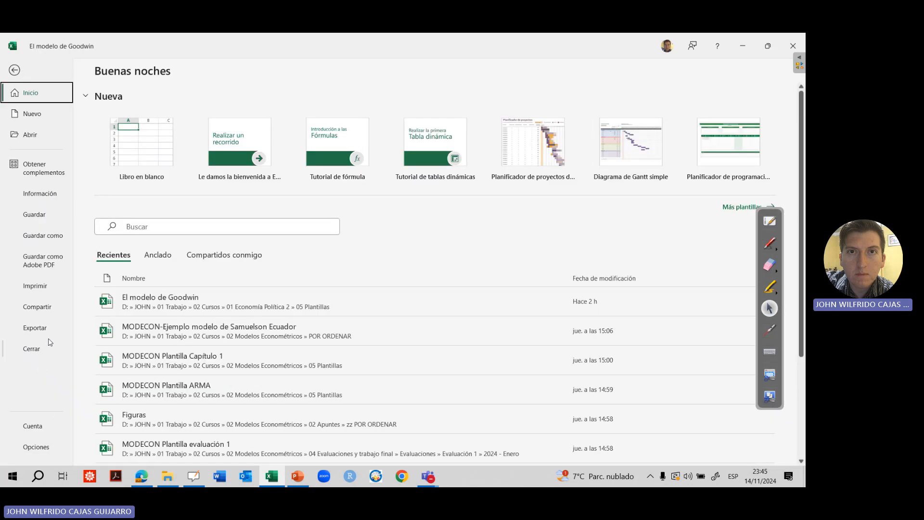
pyautogui.click(51, 450)
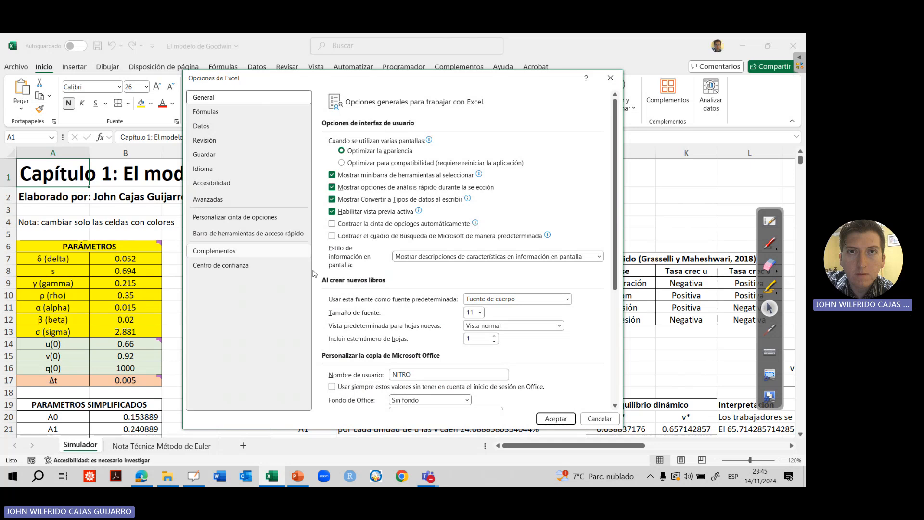
pyautogui.click(215, 251)
pyautogui.click(471, 401)
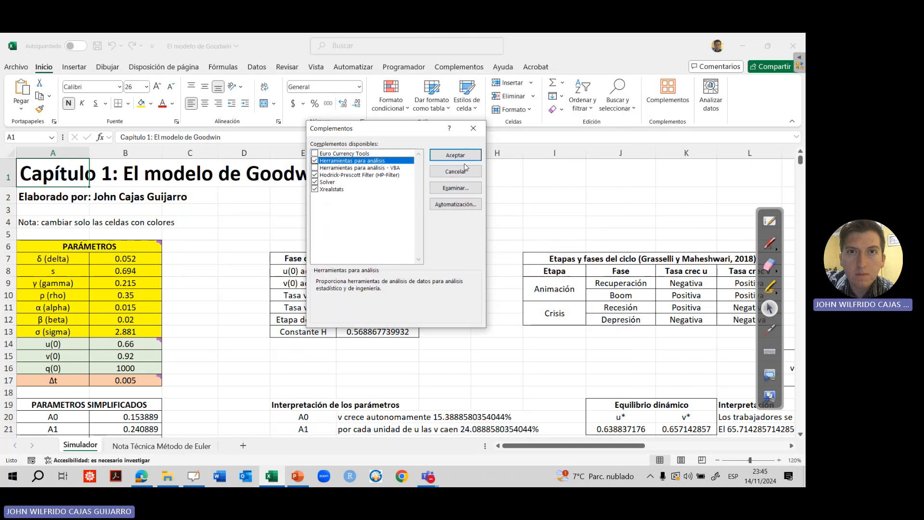
# Browse the add-in files folder without opening a file, and accept the current add-in selection
pyautogui.click(459, 191)
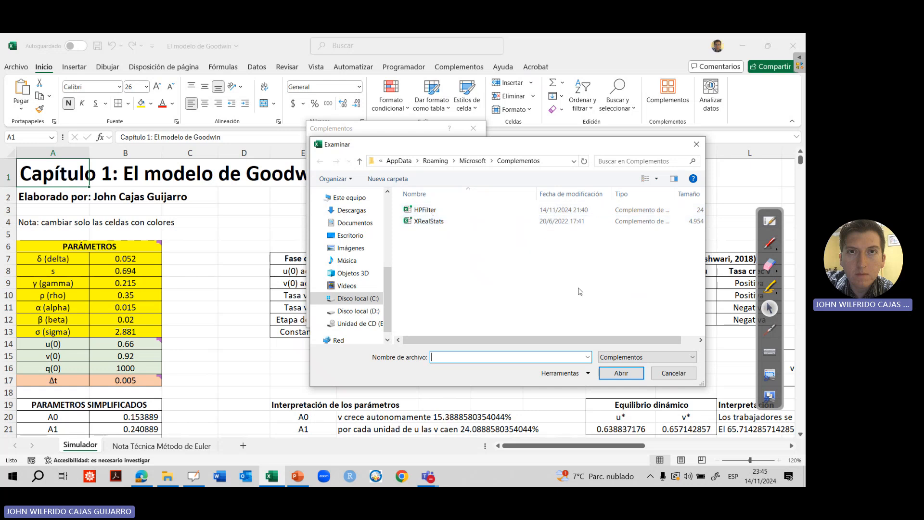
pyautogui.click(663, 375)
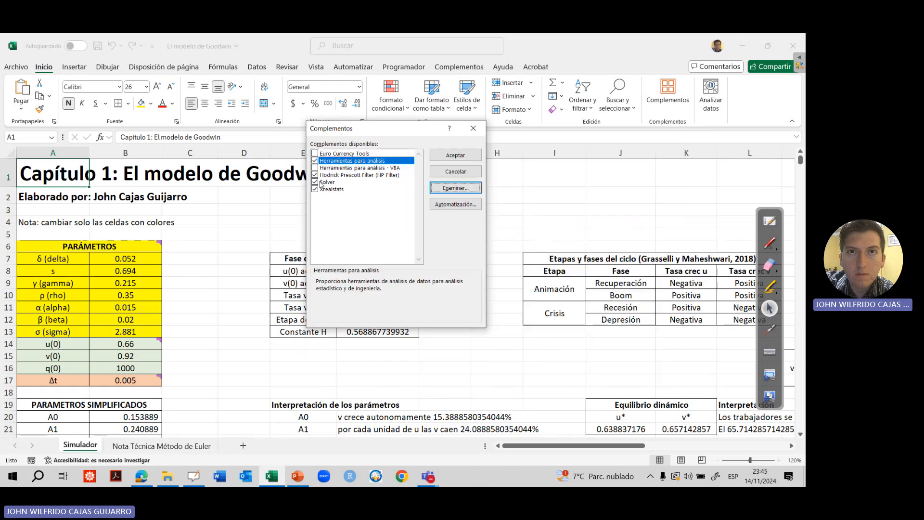
pyautogui.click(467, 156)
# Bring the "Tendencia de q" and "Ciclo q" columns of the simulation table, below the "Suavizamiento" parameter, into view
pyautogui.click(504, 390)
pyautogui.press('Down')
pyautogui.press('Down')
pyautogui.press('Down')
pyautogui.press('Down')
pyautogui.press('Down')
pyautogui.press('Down')
pyautogui.press('Down')
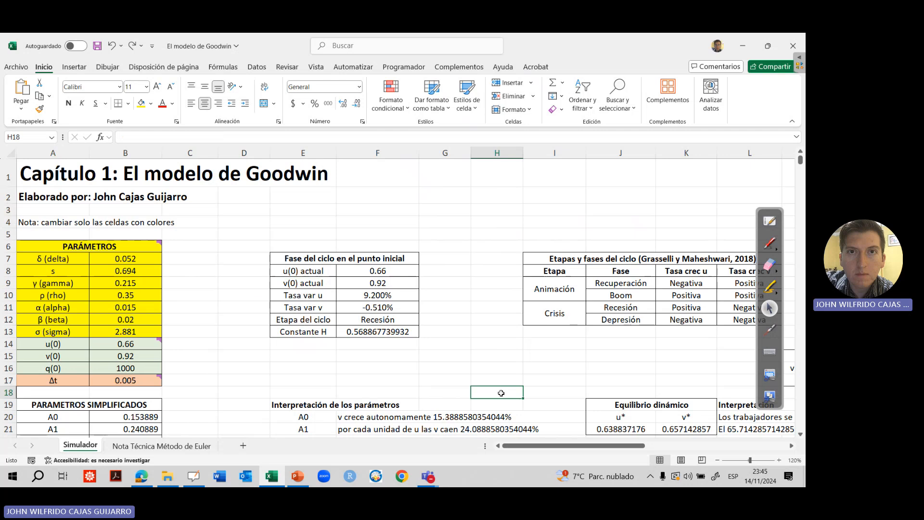
pyautogui.press('Down')
pyautogui.press('Down')
pyautogui.press('Down')
pyautogui.press('Down')
pyautogui.press('Down')
pyautogui.press('Down')
pyautogui.press('Down')
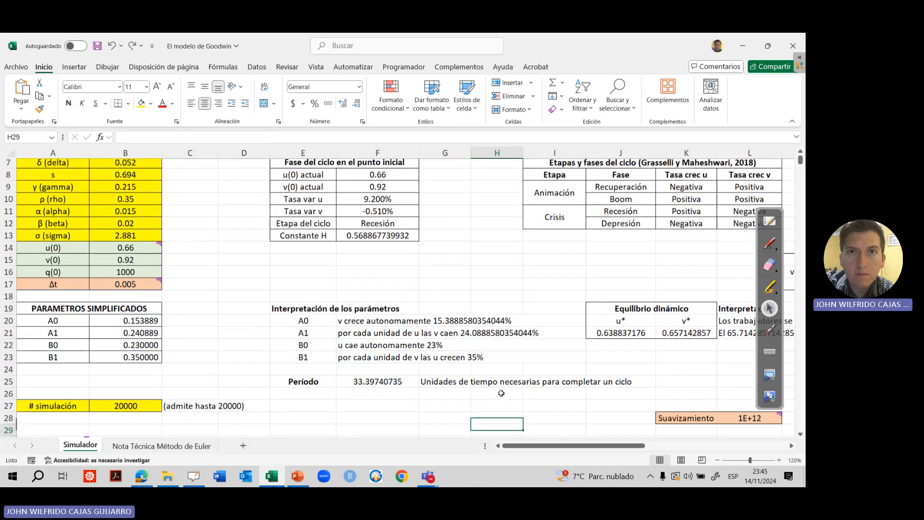
pyautogui.press('Right')
pyautogui.press('Right')
pyautogui.press('Right')
pyautogui.press('Right')
pyautogui.press('Right')
pyautogui.press('Right')
pyautogui.press('Right')
pyautogui.press('Left')
pyautogui.press('Left')
pyautogui.press('Left')
pyautogui.press('Left')
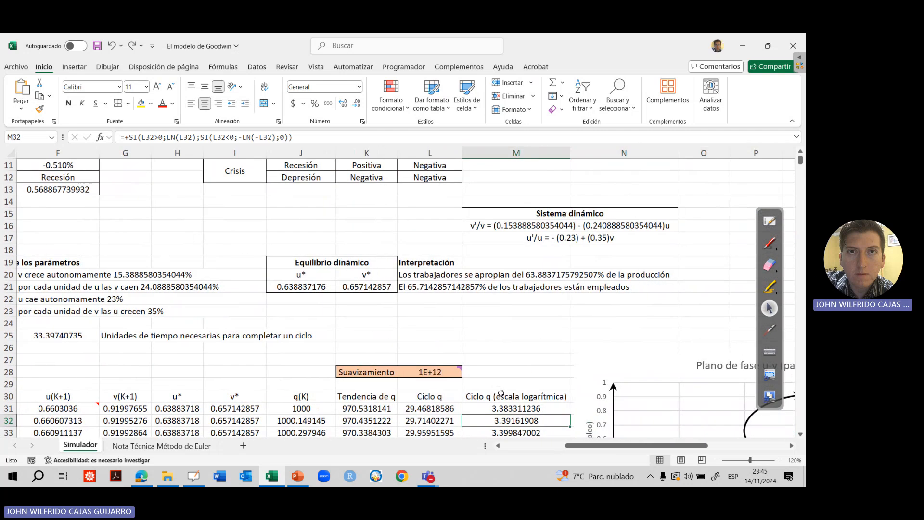
# Examine the hp formula in the "Tendencia de q" column and the first q(K) value in cell J31
pyautogui.press('Down')
pyautogui.press('Down')
pyautogui.press('Down')
pyautogui.press('Down')
pyautogui.press('Down')
pyautogui.press('Down')
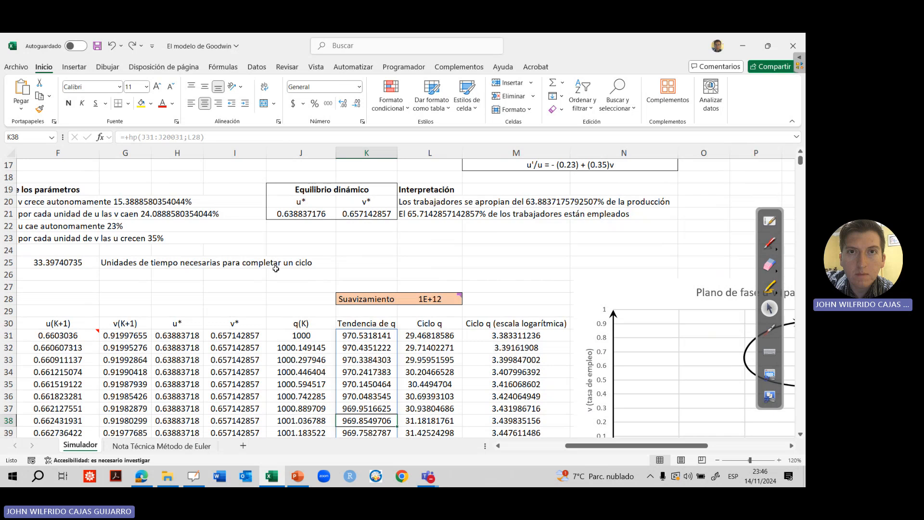
pyautogui.click(301, 335)
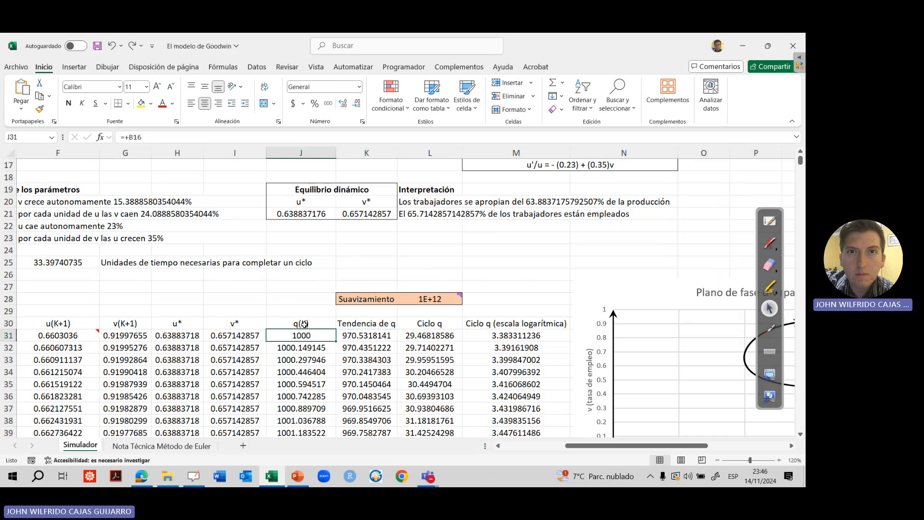
# Inspect the Data and Lambda arguments of the hp formula in K31 and the comment on the Suavizamiento value, leaving the formula as is
pyautogui.click(371, 332)
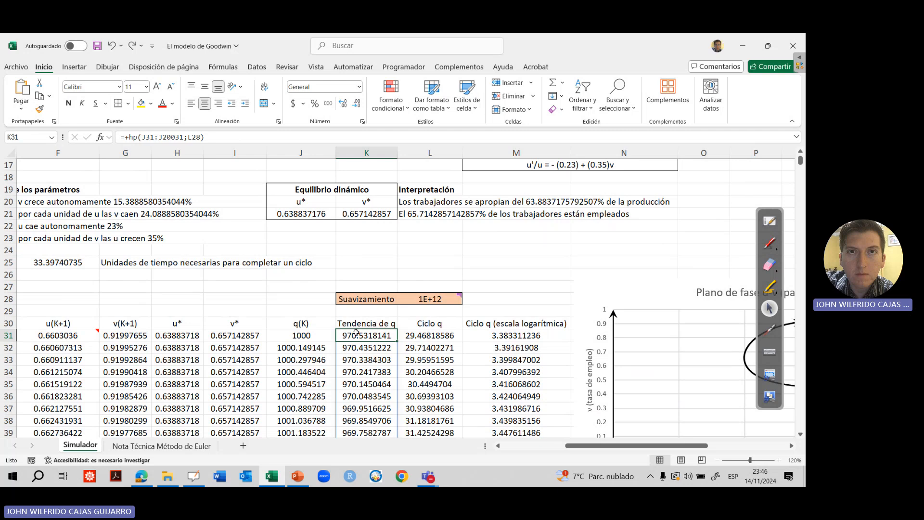
pyautogui.click(142, 137)
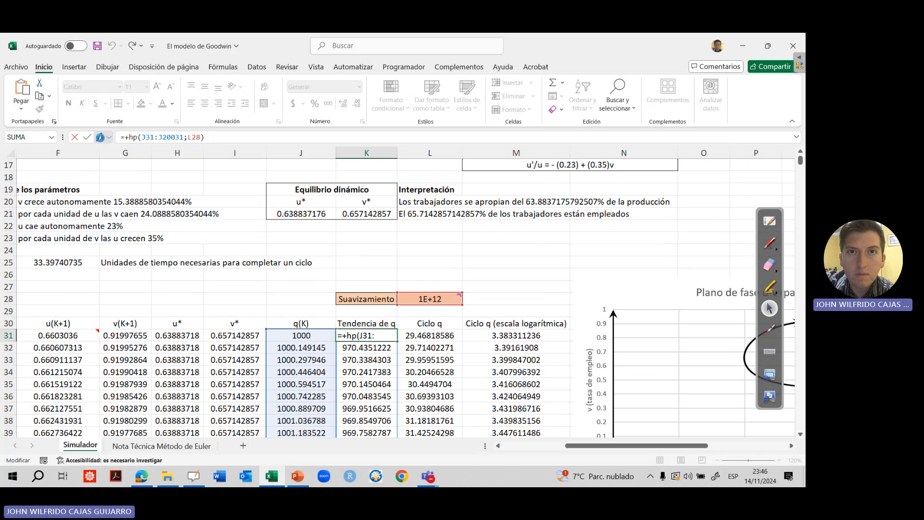
pyautogui.scroll(-2, 179, 175)
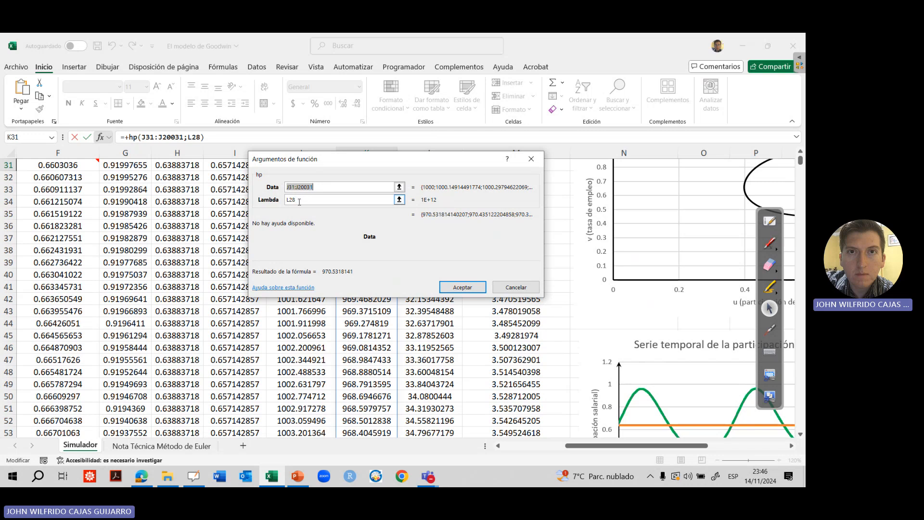
pyautogui.click(516, 288)
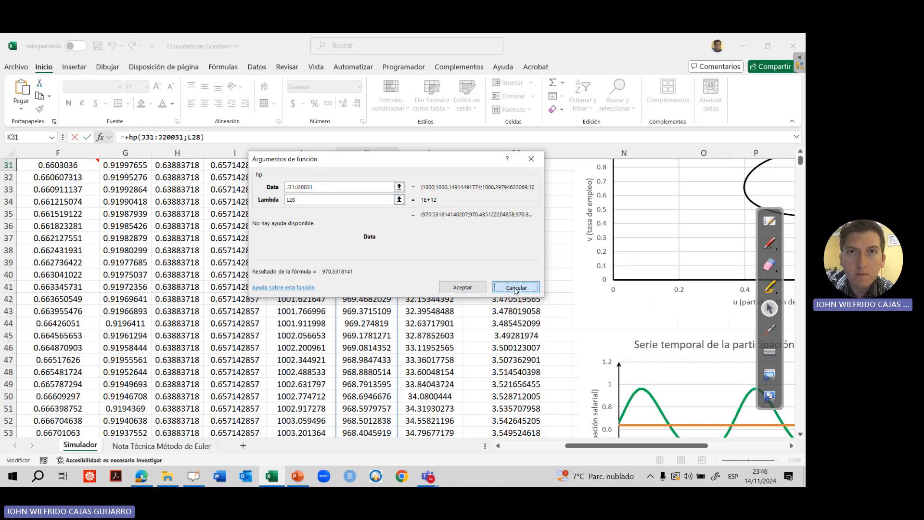
pyautogui.scroll(2, 380, 307)
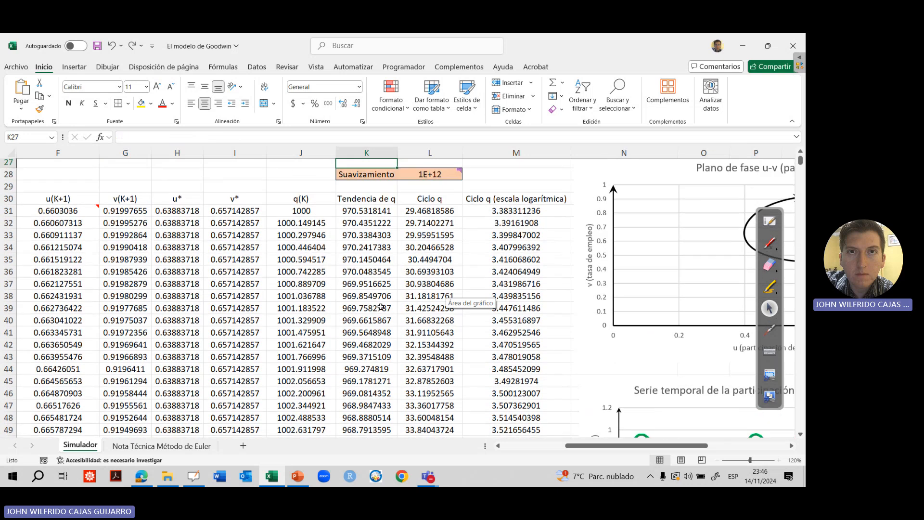
pyautogui.press('F2')
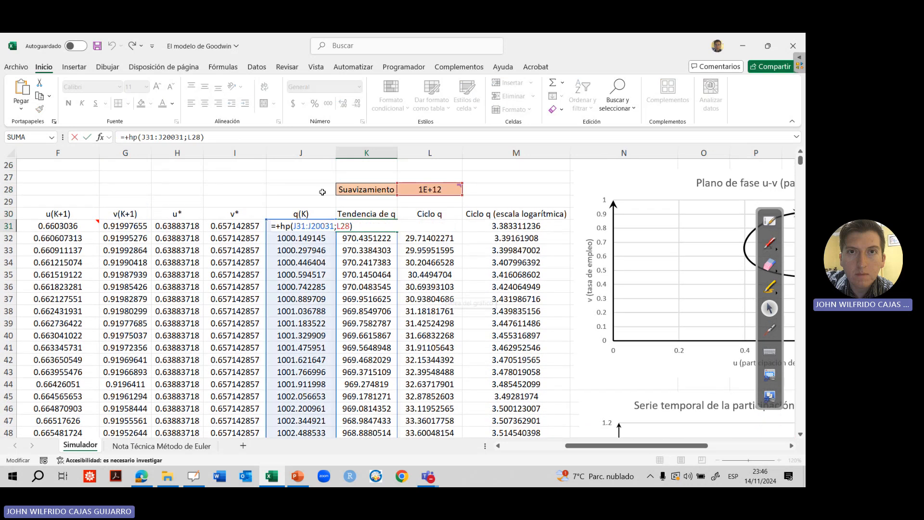
pyautogui.moveTo(418, 189)
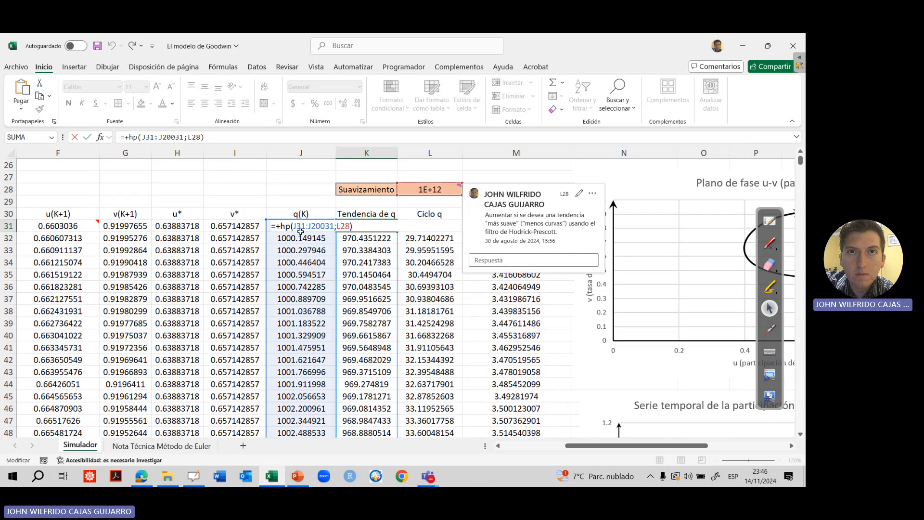
pyautogui.press('Escape')
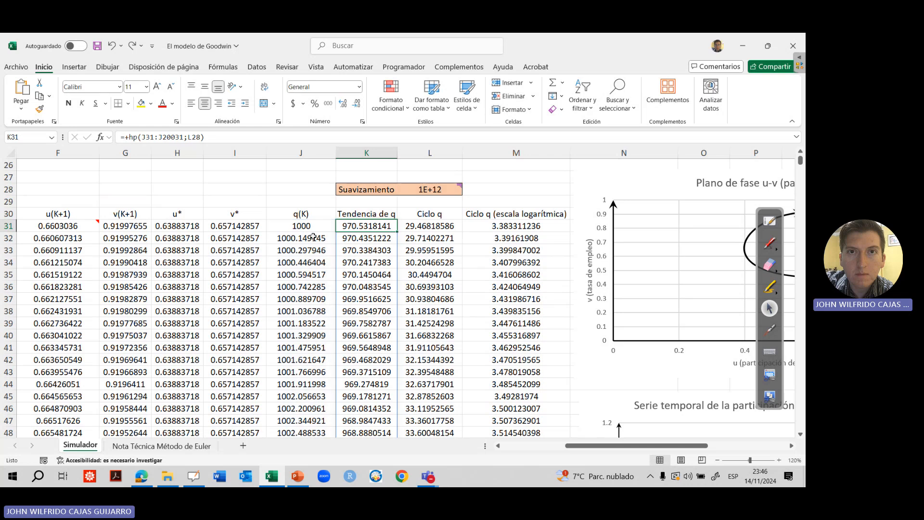
# Compare the cells of the q(K) column with the trend cells in the "Tendencia de q" column, including their formulas
pyautogui.moveTo(300, 286); pyautogui.dragTo(301, 299)
pyautogui.click(297, 310)
pyautogui.click(299, 333)
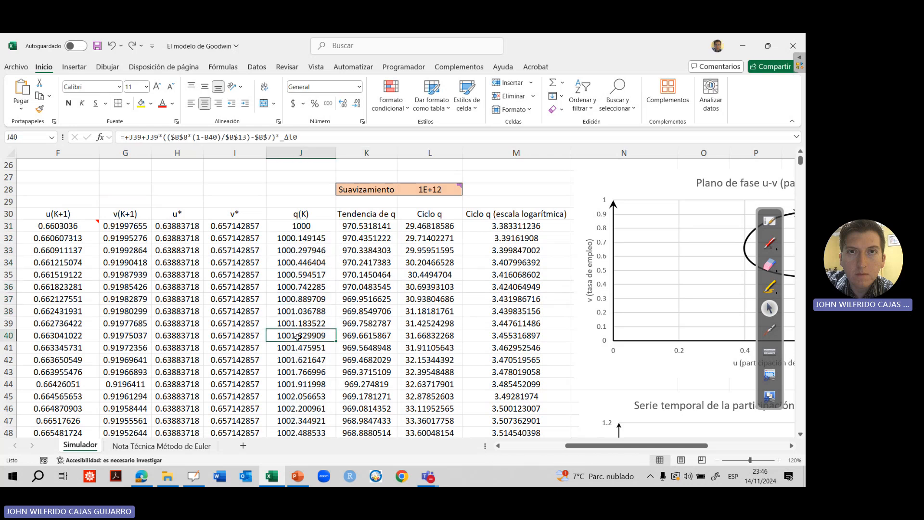
pyautogui.click(301, 239)
pyautogui.moveTo(299, 263); pyautogui.dragTo(299, 275)
pyautogui.moveTo(300, 299); pyautogui.dragTo(301, 310)
pyautogui.click(302, 312)
pyautogui.click(370, 221)
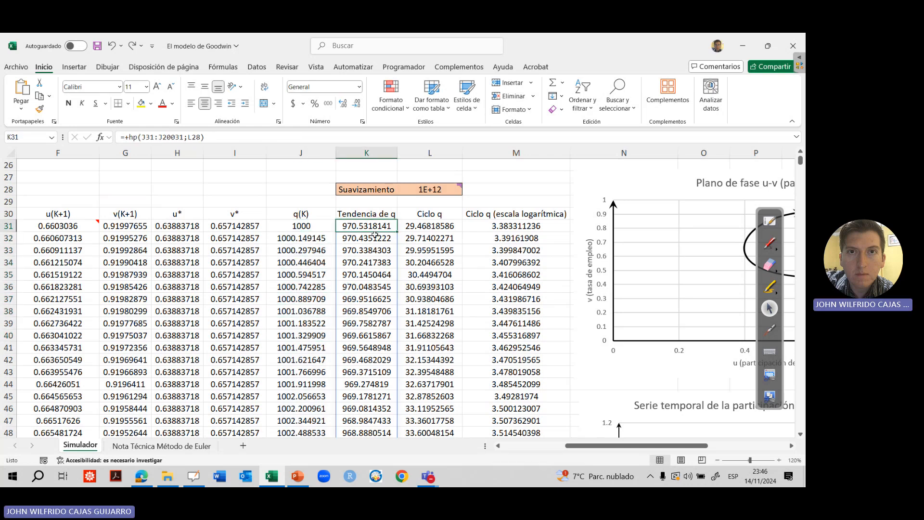
pyautogui.click(368, 275)
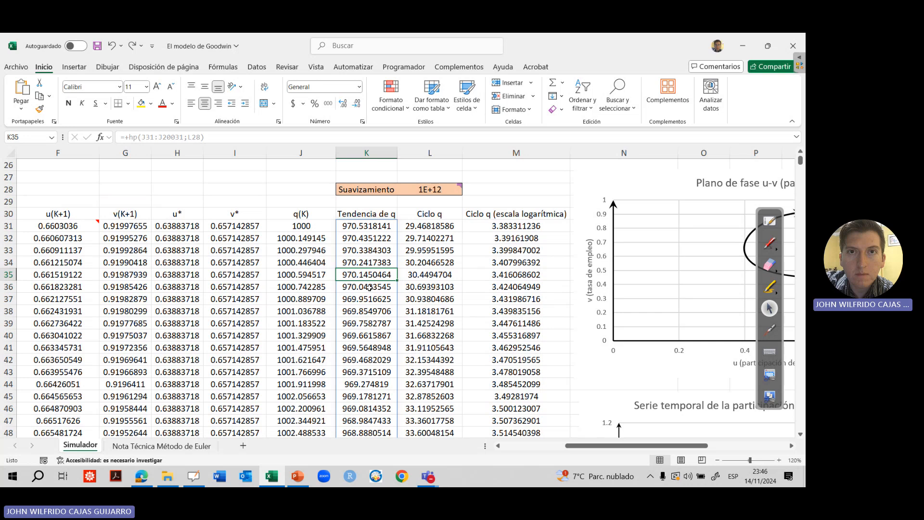
# Circle the Suavizamiento parameter in red ink and sketch a smooth rising curve beside it with an up arrow and the word "suave"
pyautogui.click(768, 245)
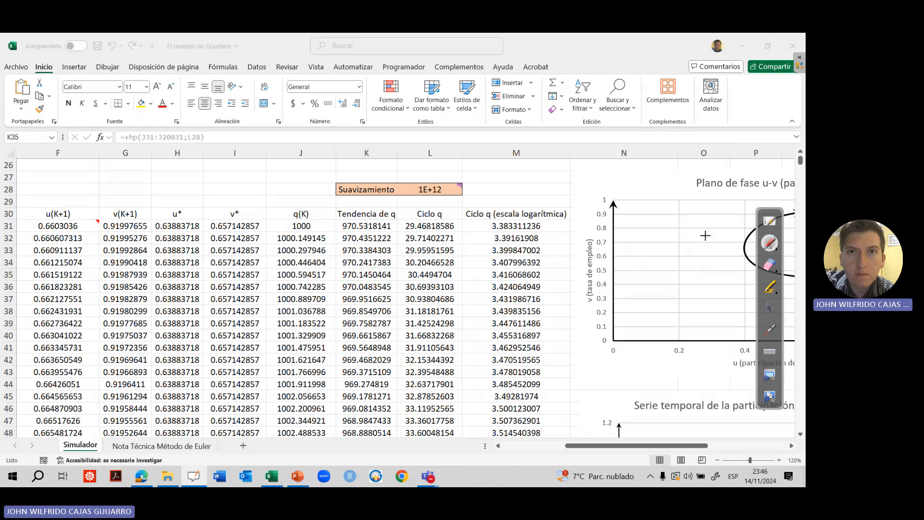
pyautogui.moveTo(397, 169)
pyautogui.mouseDown()
pyautogui.moveTo(338, 178)
pyautogui.moveTo(402, 170)
pyautogui.mouseUp()
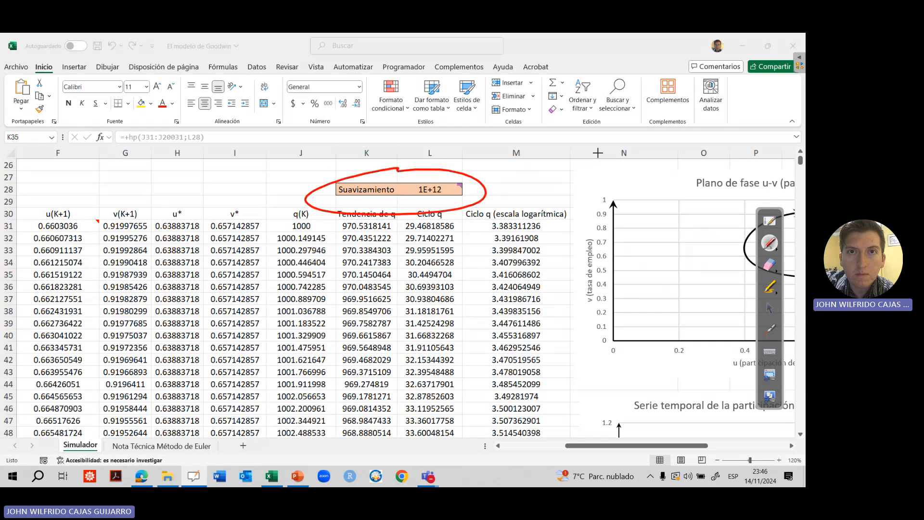
pyautogui.moveTo(517, 182)
pyautogui.mouseDown()
pyautogui.moveTo(583, 158)
pyautogui.moveTo(683, 76)
pyautogui.mouseUp()
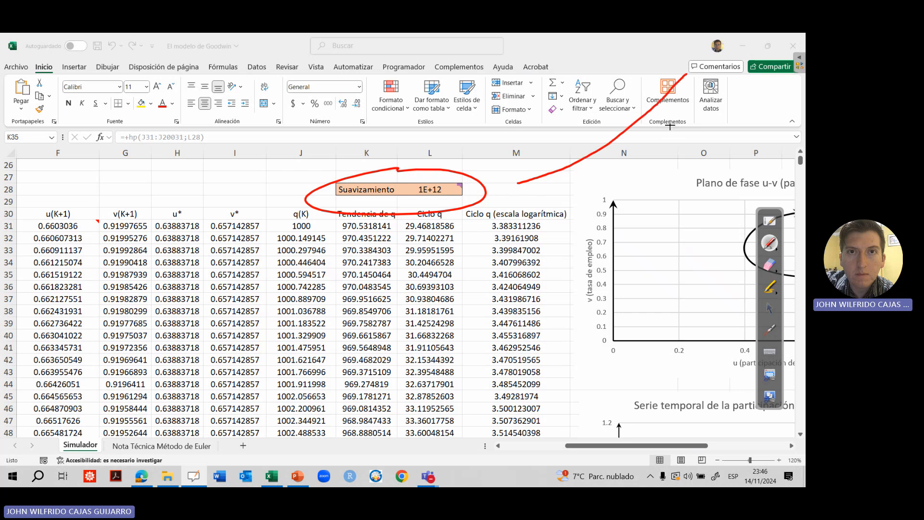
pyautogui.moveTo(583, 197); pyautogui.dragTo(584, 172)
pyautogui.moveTo(578, 180); pyautogui.dragTo(597, 188)
pyautogui.moveTo(612, 174); pyautogui.dragTo(673, 159)
# Sketch a down arrow with the word "suave" above the v(K+1) column and a wavy falling curve above it
pyautogui.moveTo(125, 165); pyautogui.dragTo(131, 192)
pyautogui.moveTo(127, 185); pyautogui.dragTo(179, 189)
pyautogui.moveTo(191, 180)
pyautogui.mouseDown()
pyautogui.moveTo(194, 190)
pyautogui.moveTo(206, 183)
pyautogui.mouseUp()
pyautogui.moveTo(211, 185); pyautogui.dragTo(226, 177)
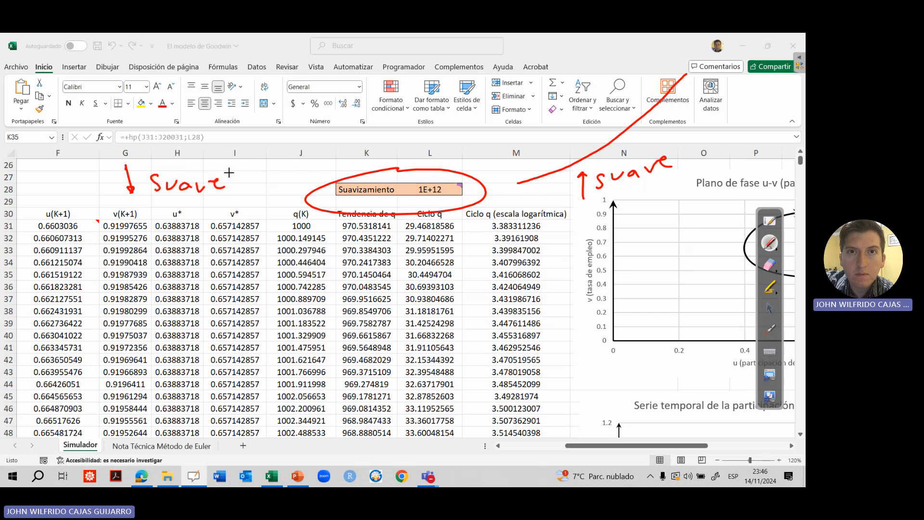
pyautogui.moveTo(75, 55)
pyautogui.mouseDown()
pyautogui.moveTo(248, 144)
pyautogui.moveTo(283, 185)
pyautogui.mouseUp()
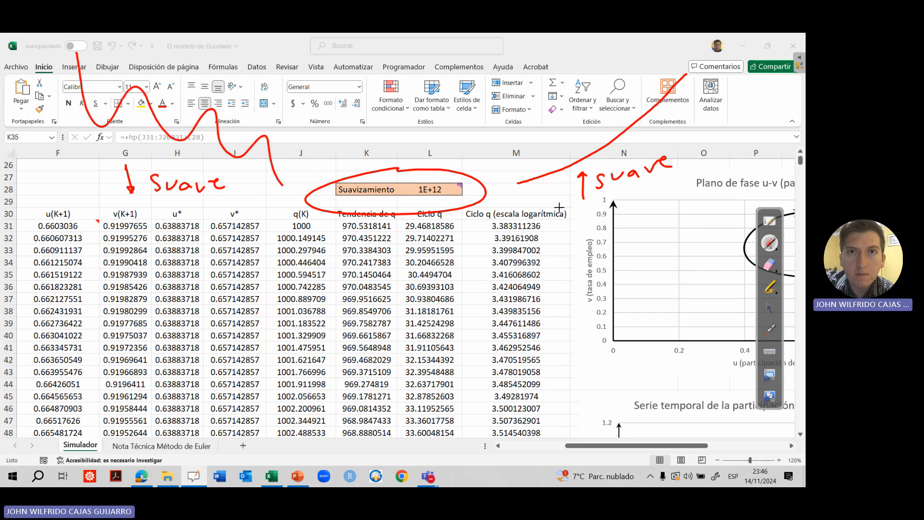
# Erase all the red ink annotations around the Suavizamiento parameter and return to the normal pointer
pyautogui.click(770, 330)
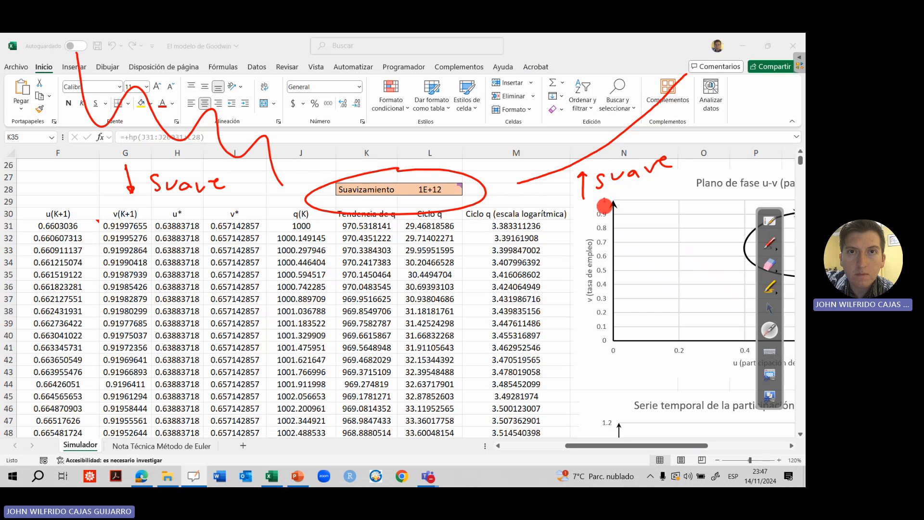
pyautogui.click(769, 264)
pyautogui.moveTo(723, 68); pyautogui.dragTo(541, 180)
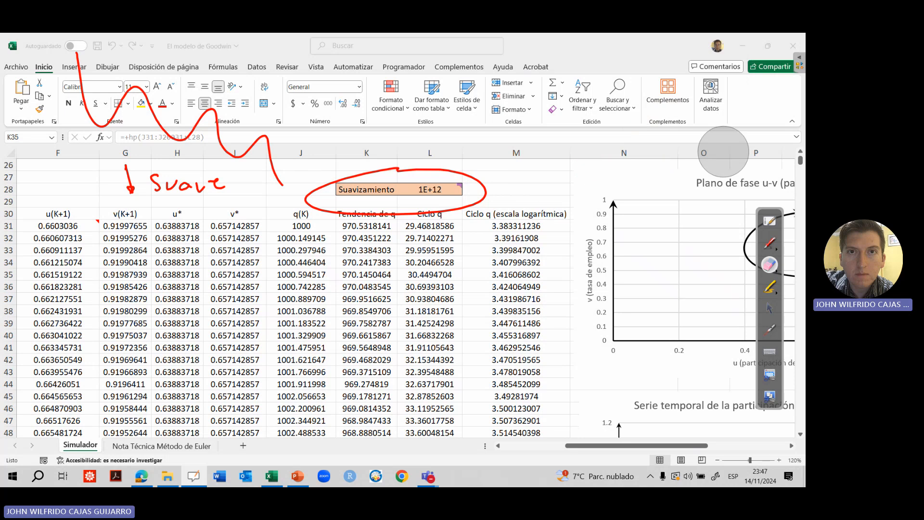
pyautogui.moveTo(723, 152)
pyautogui.mouseDown()
pyautogui.moveTo(515, 168)
pyautogui.moveTo(458, 185)
pyautogui.moveTo(171, 201)
pyautogui.moveTo(90, 166)
pyautogui.moveTo(71, 107)
pyautogui.moveTo(277, 186)
pyautogui.mouseUp()
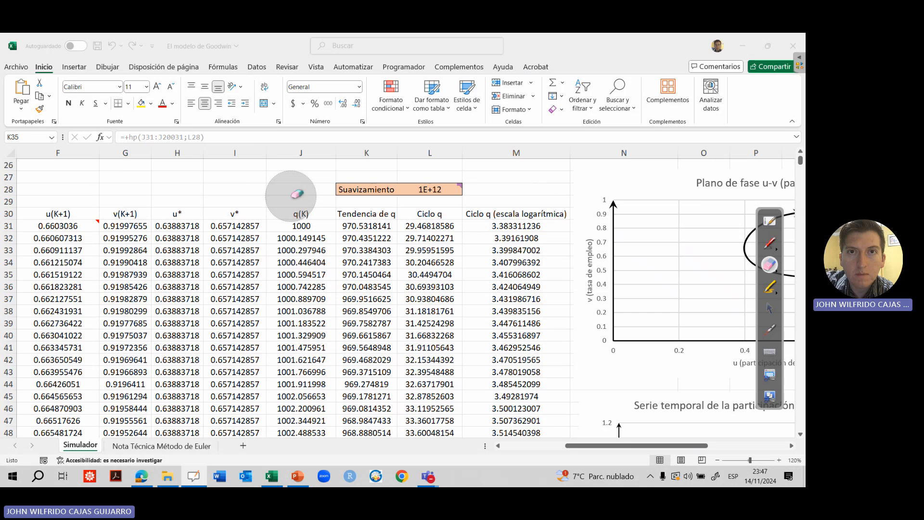
pyautogui.click(769, 308)
# Check the Suavizamiento formula in L28, and show the "Tendencia de q" series in the "Producción total (q) y tendencia" chart
pyautogui.click(437, 190)
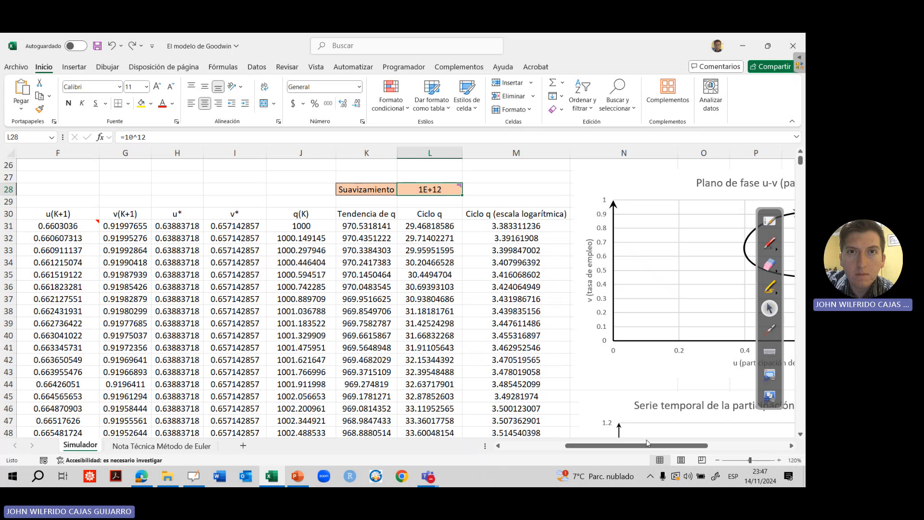
pyautogui.moveTo(647, 443); pyautogui.dragTo(736, 442)
pyautogui.scroll(-20, 800, 404)
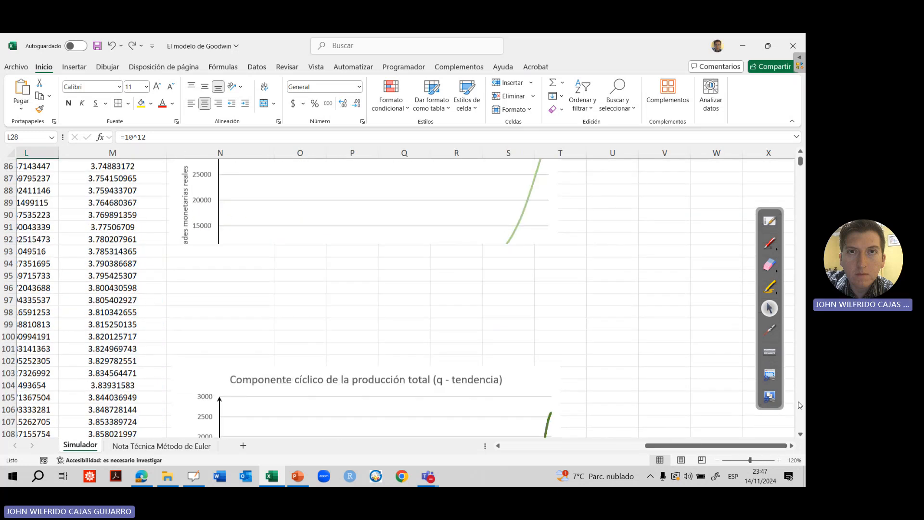
pyautogui.scroll(20, 801, 166)
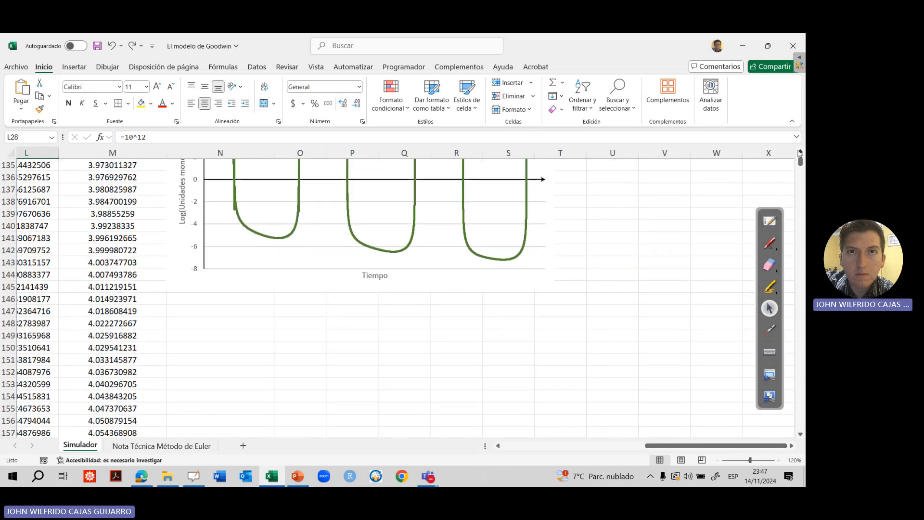
pyautogui.scroll(-20, 801, 168)
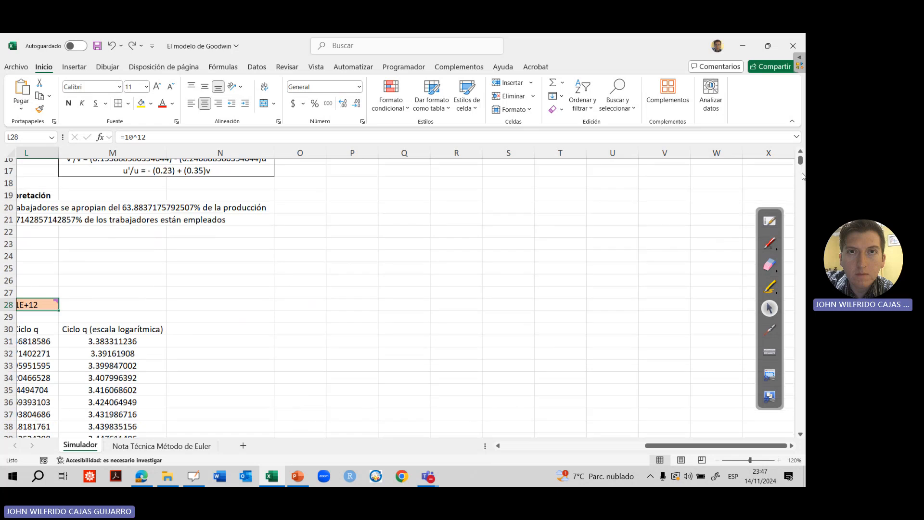
pyautogui.scroll(3, 801, 159)
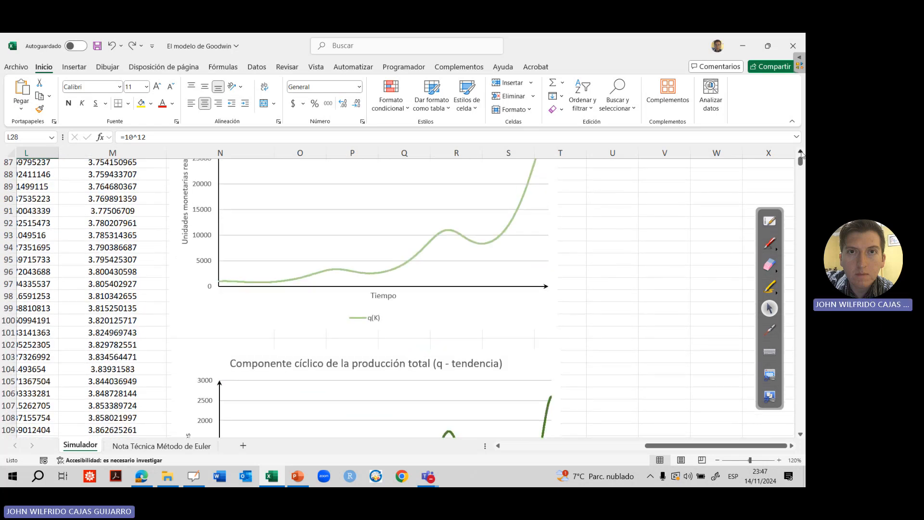
pyautogui.click(800, 153)
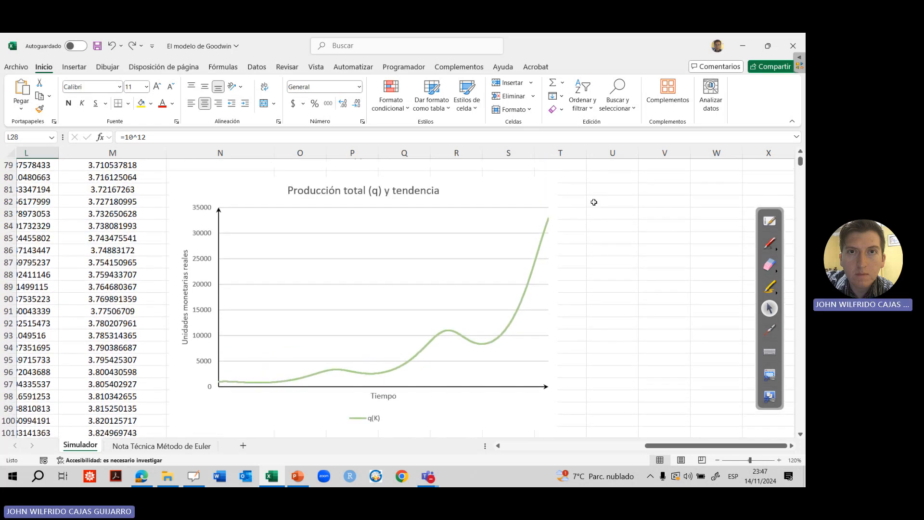
pyautogui.click(554, 198)
pyautogui.click(571, 225)
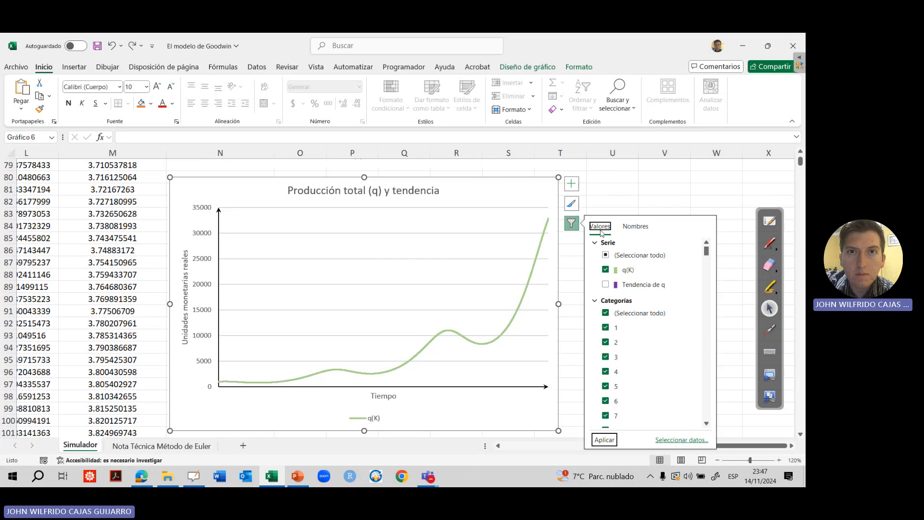
pyautogui.click(605, 440)
pyautogui.press('Escape')
pyautogui.press('Escape')
pyautogui.click(769, 330)
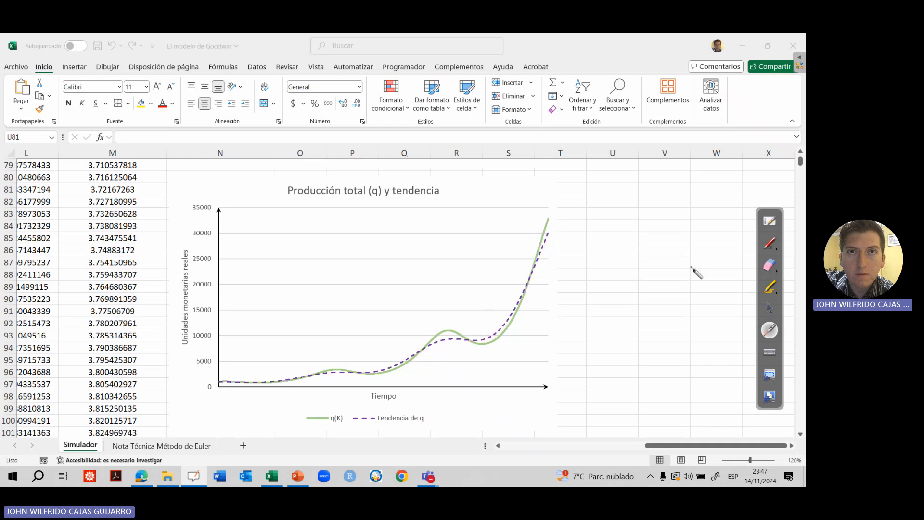
pyautogui.click(770, 308)
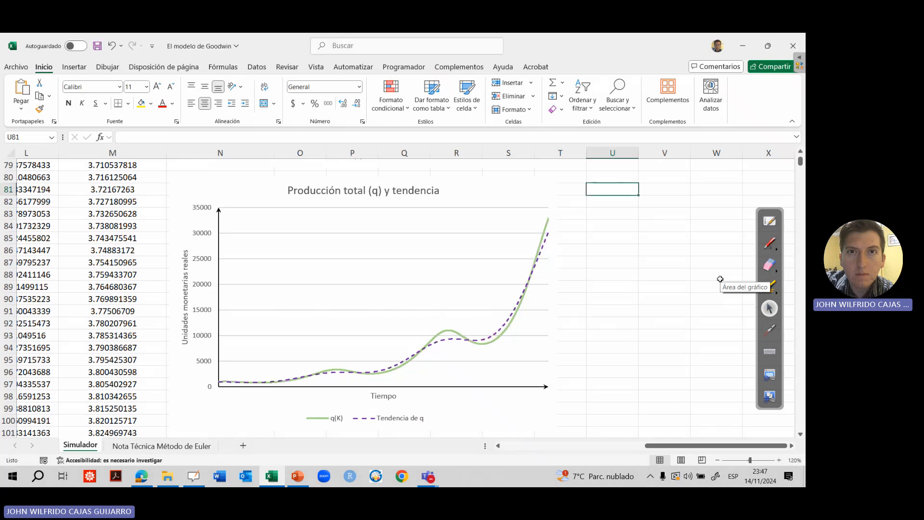
# Set the Suavizamiento parameter in L28 to =10^13
pyautogui.press('Left')
pyautogui.hotkey('ctrl', 'Left')
pyautogui.hotkey('ctrl', 'Up')
pyautogui.press('Left')
pyautogui.press('Left')
pyautogui.press('Up')
pyautogui.press('Up')
pyautogui.press('Up')
pyautogui.press('Up')
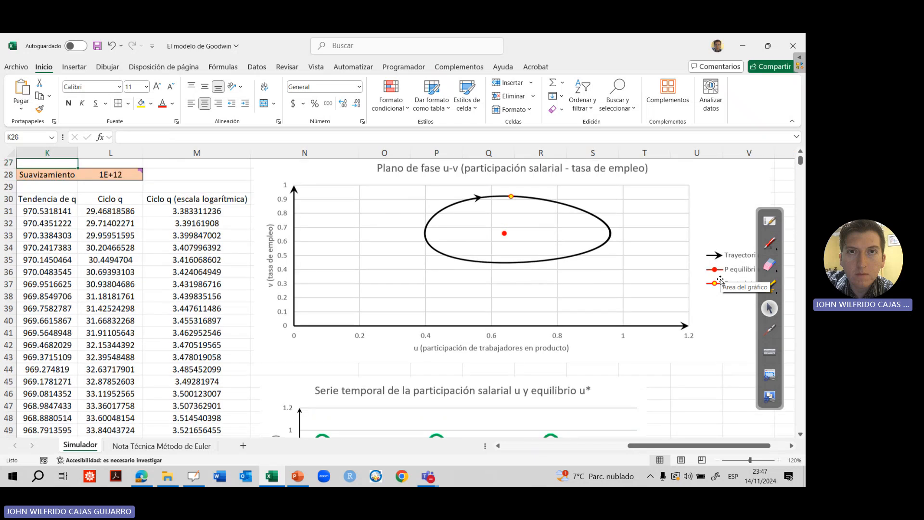
pyautogui.press('Down')
pyautogui.press('Down')
pyautogui.press('Right')
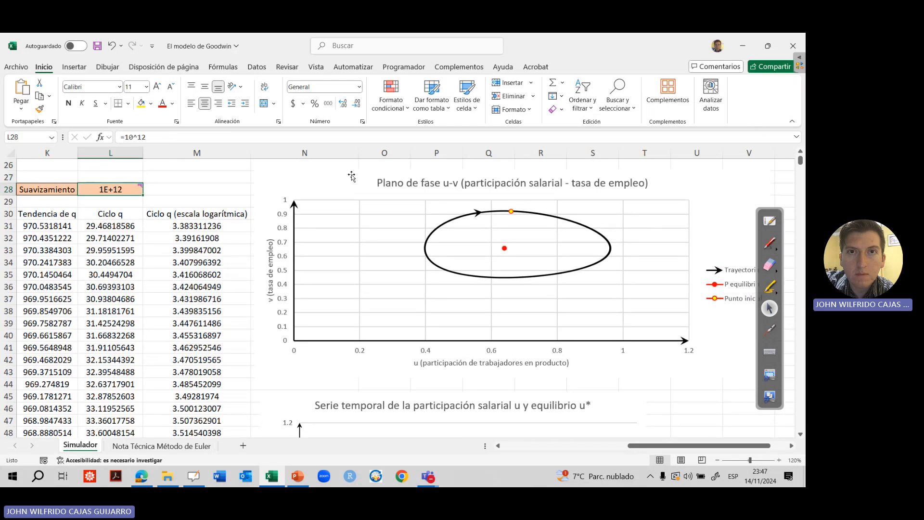
pyautogui.click(255, 137)
pyautogui.press('BackSpace')
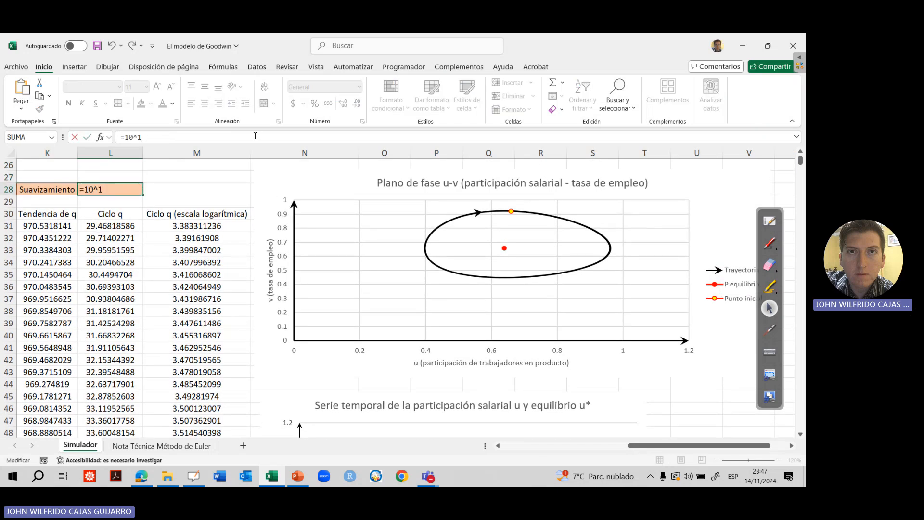
pyautogui.write('3')
pyautogui.press('Return')
# Examine the trend line against total production in the "Producción total (q) y tendencia" chart
pyautogui.press('Down')
pyautogui.press('Down')
pyautogui.press('Right')
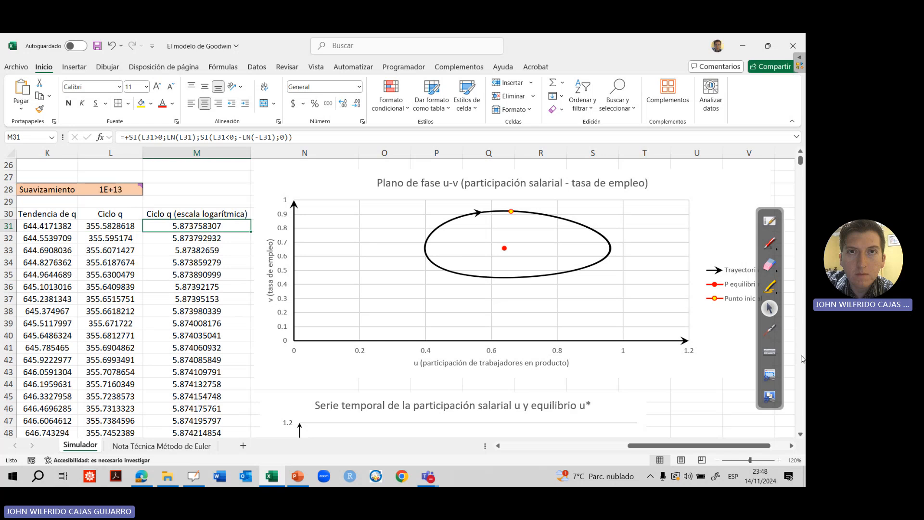
pyautogui.scroll(-20, 802, 359)
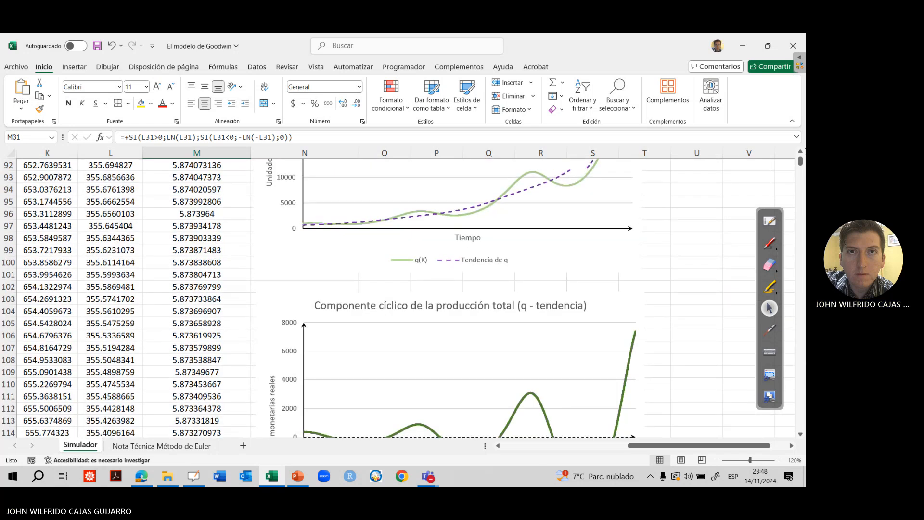
pyautogui.scroll(3, 803, 152)
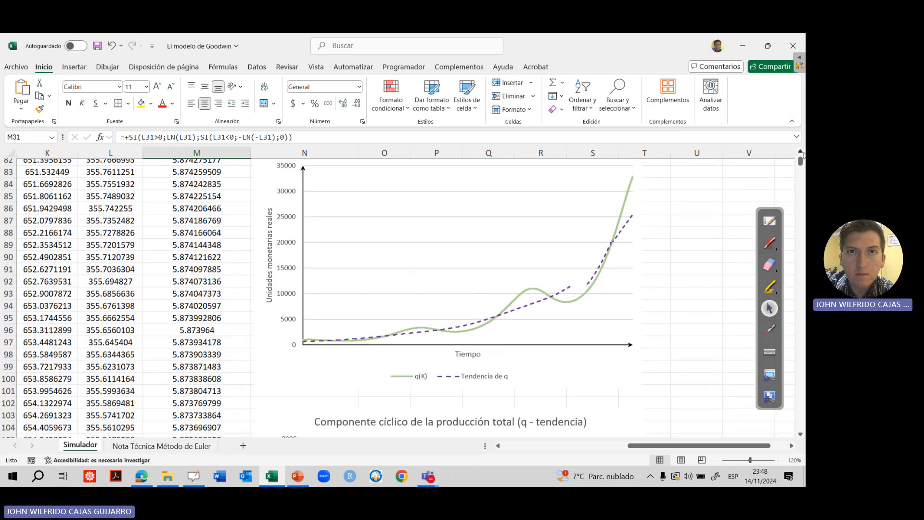
pyautogui.scroll(1, 802, 152)
pyautogui.scroll(2, 801, 152)
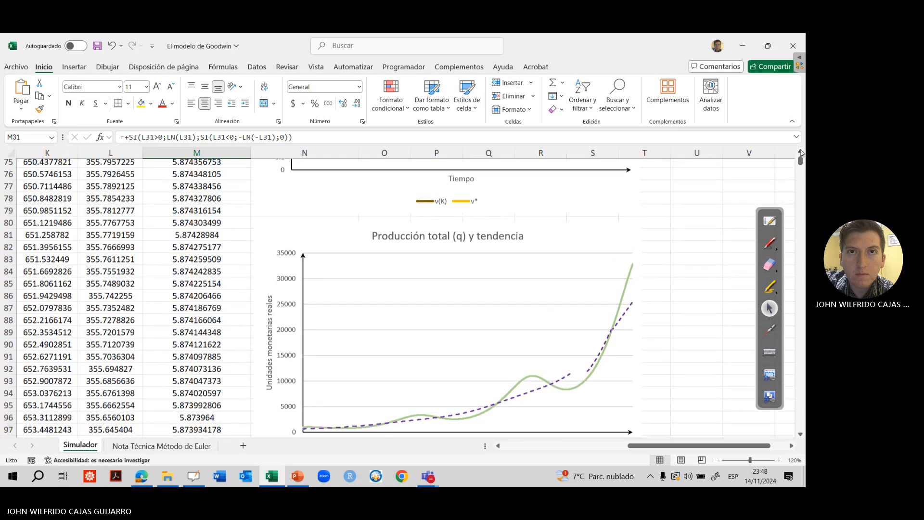
# Highlight the dashed "Tendencia de q" line in yellow along its full length in the "Producción total (q) y tendencia" chart
pyautogui.scroll(12, 801, 152)
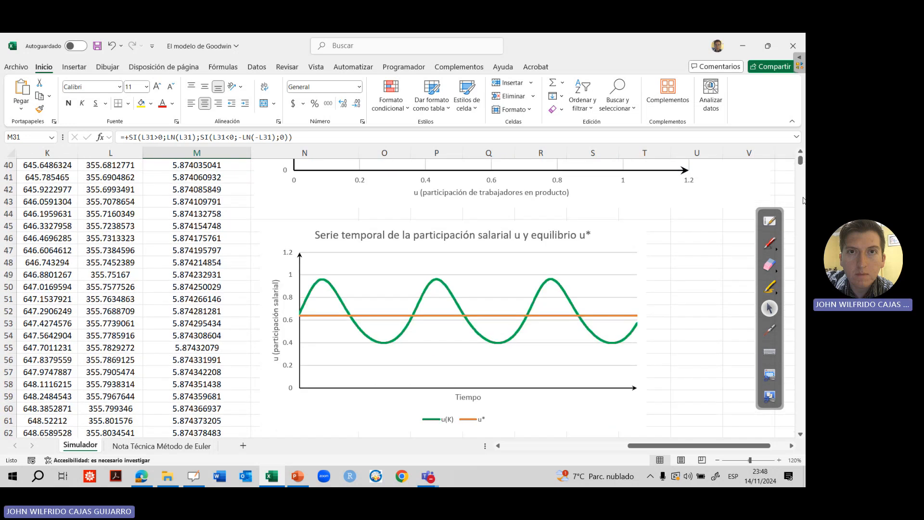
pyautogui.scroll(-15, 801, 201)
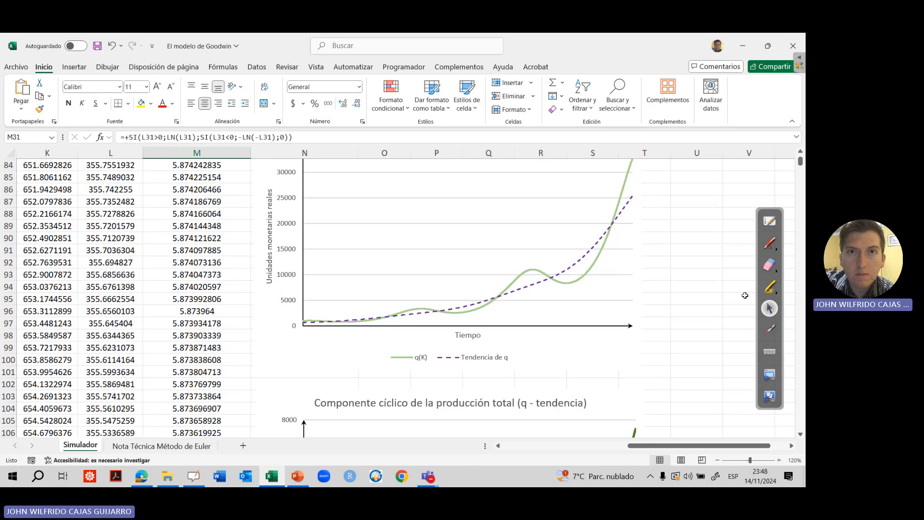
pyautogui.moveTo(759, 337); pyautogui.dragTo(757, 335)
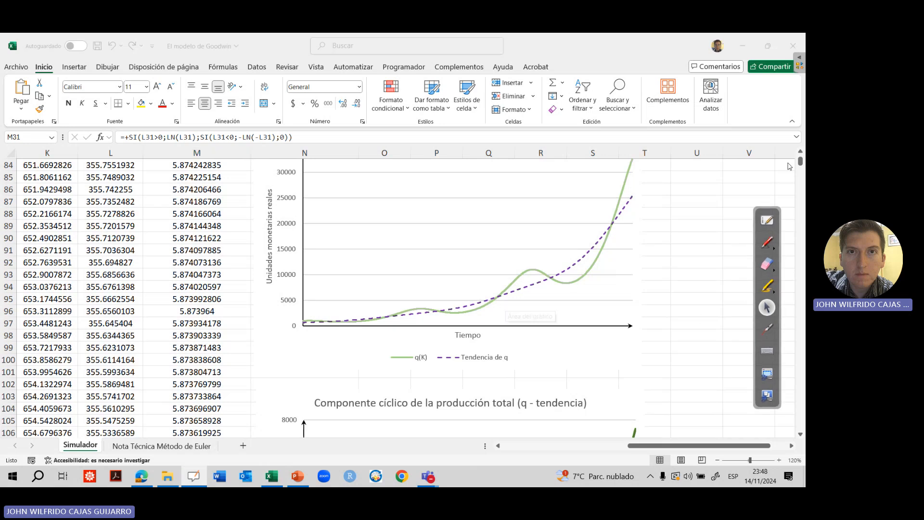
pyautogui.scroll(1, 789, 166)
pyautogui.click(767, 331)
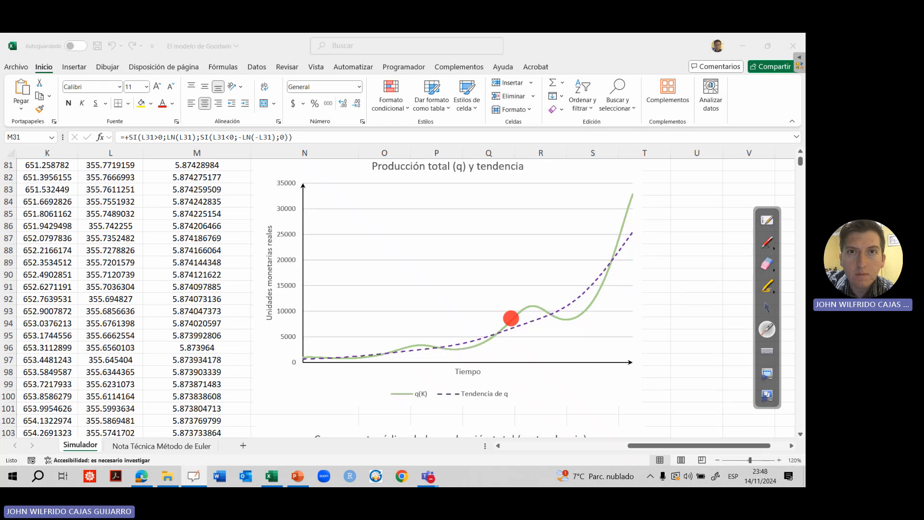
pyautogui.click(769, 305)
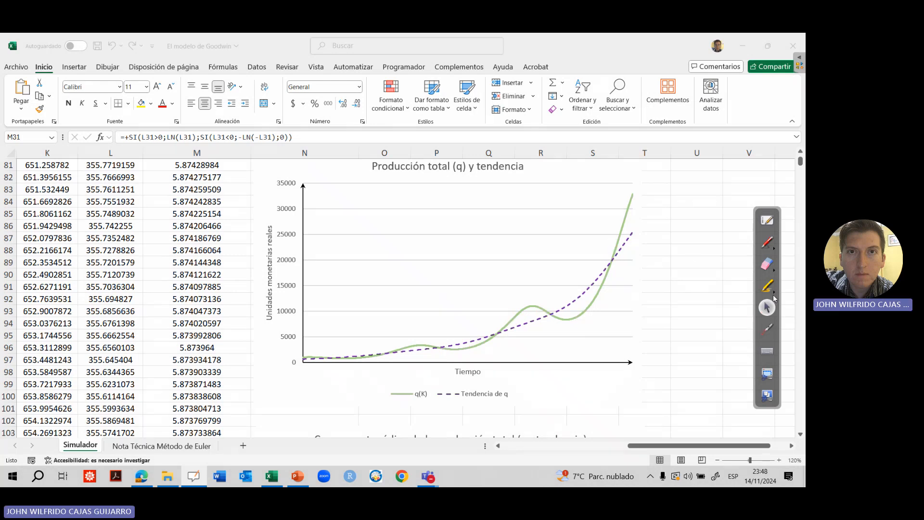
pyautogui.click(767, 287)
pyautogui.moveTo(309, 357)
pyautogui.mouseDown()
pyautogui.moveTo(424, 350)
pyautogui.moveTo(542, 317)
pyautogui.mouseUp()
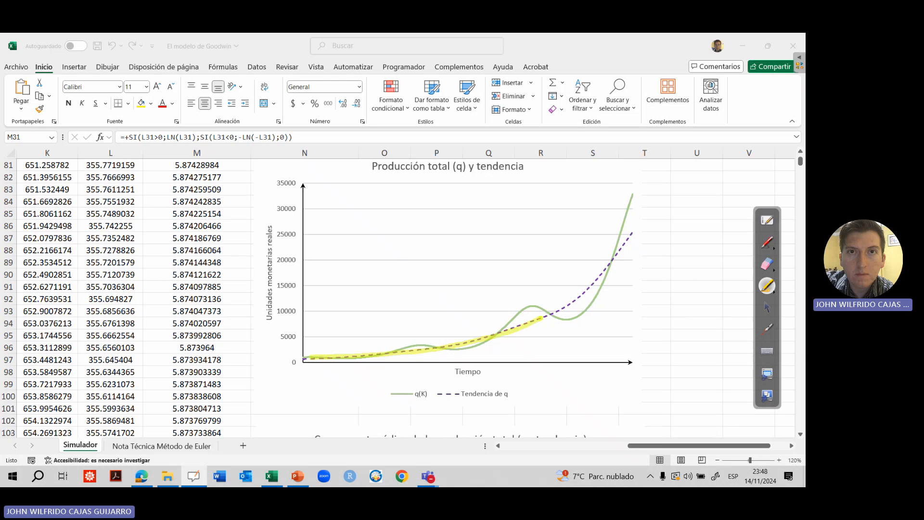
pyautogui.moveTo(611, 264); pyautogui.dragTo(635, 236)
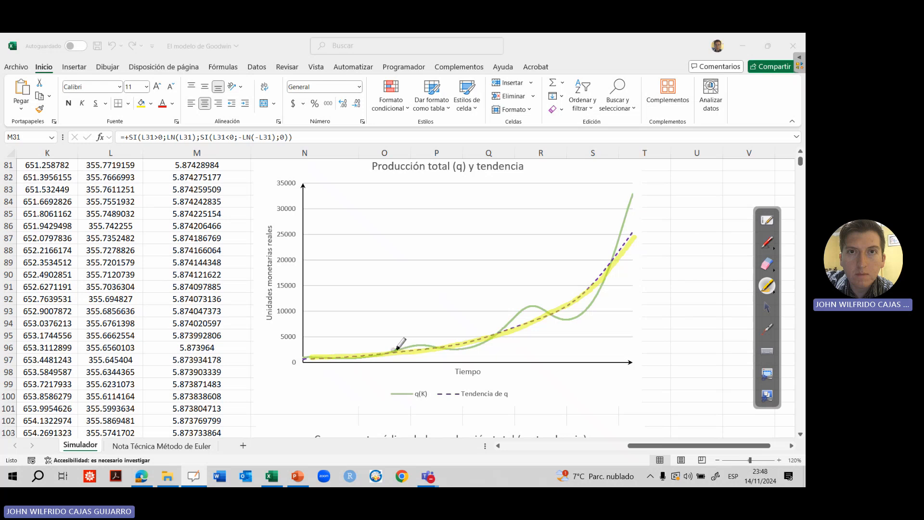
# Erase the yellow highlight from the trend line and return to the normal pointer
pyautogui.click(767, 263)
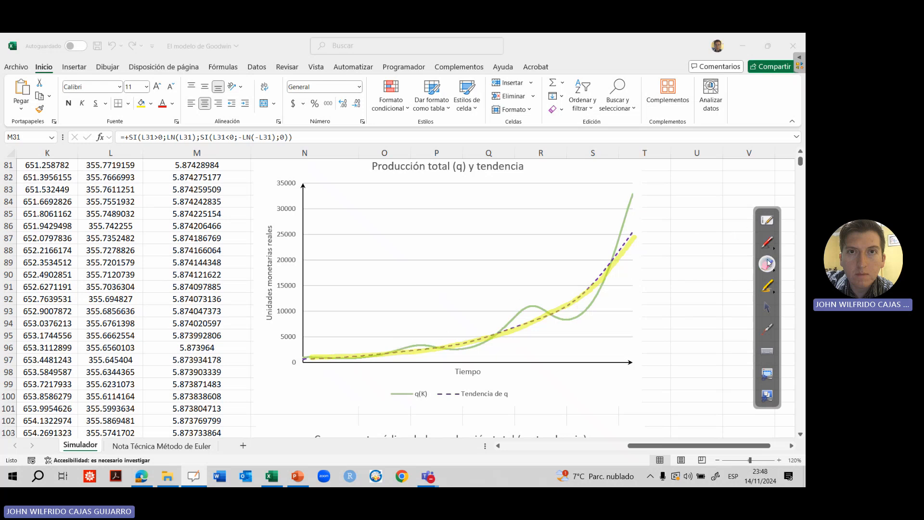
pyautogui.moveTo(653, 226)
pyautogui.mouseDown()
pyautogui.moveTo(435, 335)
pyautogui.moveTo(326, 350)
pyautogui.mouseUp()
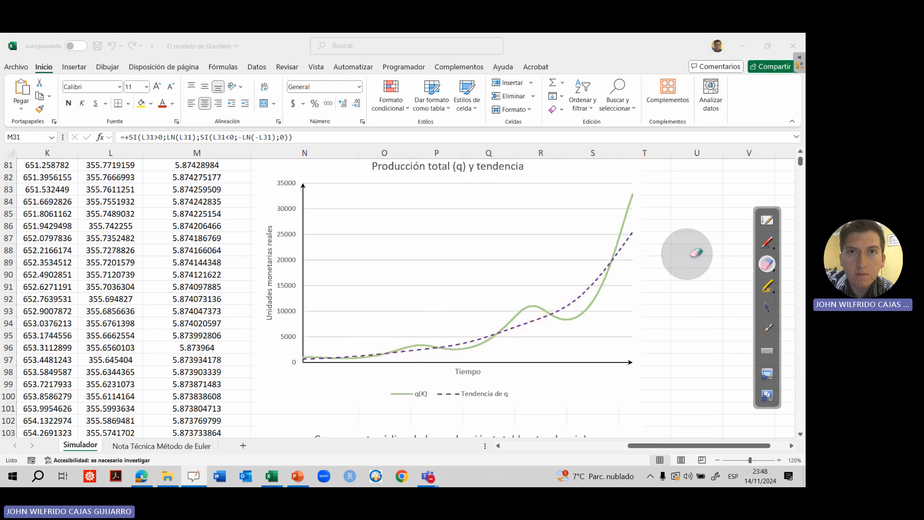
pyautogui.click(766, 308)
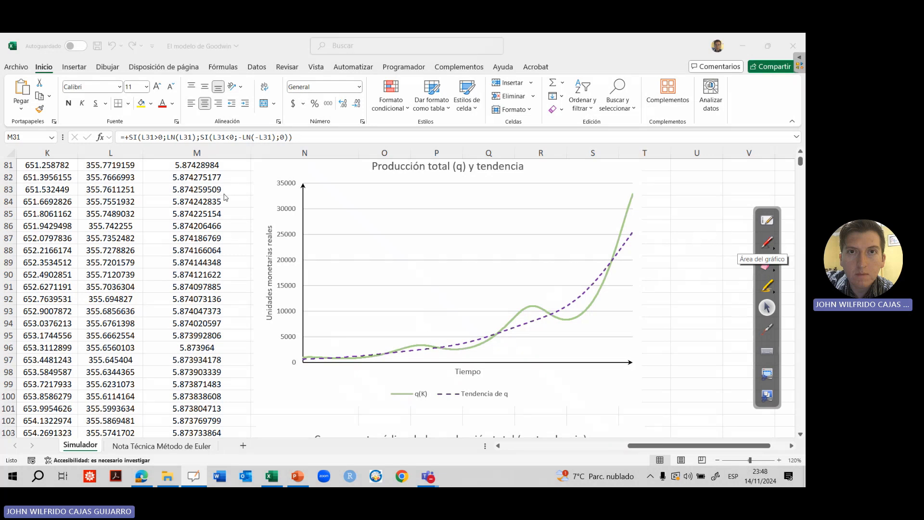
pyautogui.click(700, 347)
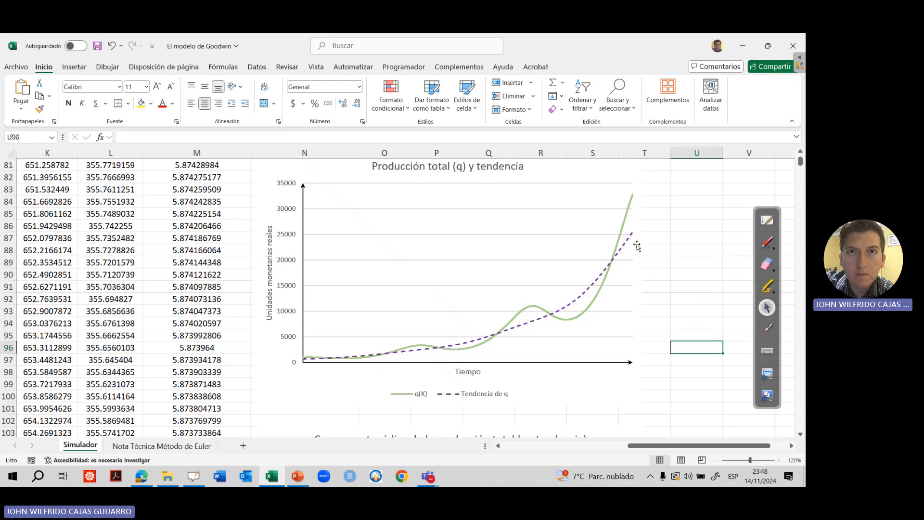
# Switch to the PowerPoint presentation and add "(usar filtro HP con" in parentheses at the end of item h of Ejercicio 1
pyautogui.click(301, 476)
pyautogui.click(452, 387)
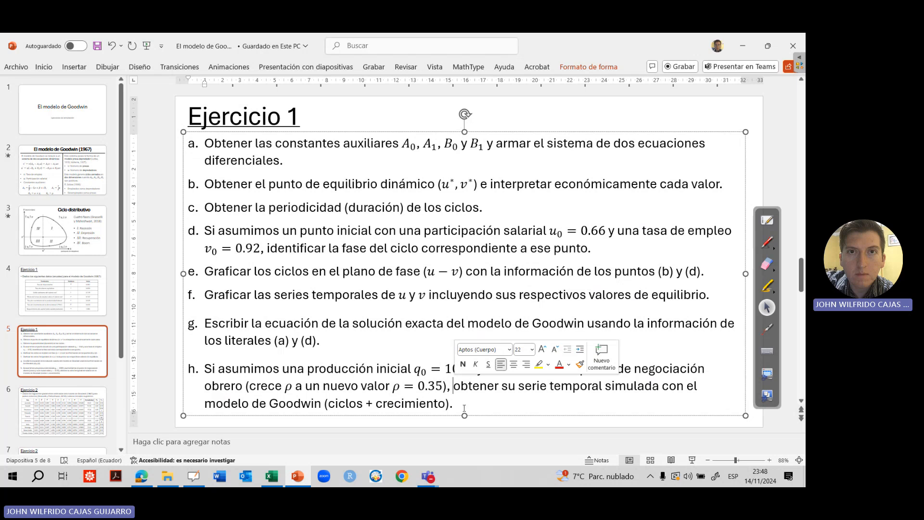
pyautogui.click(451, 404)
pyautogui.write('(ciclos + crecimiento) (')
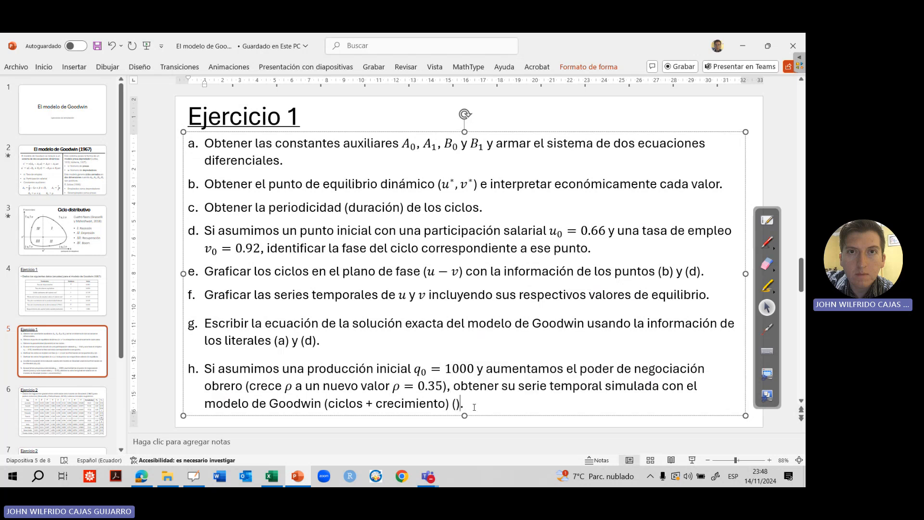
pyautogui.write('usar filtro HP con ')
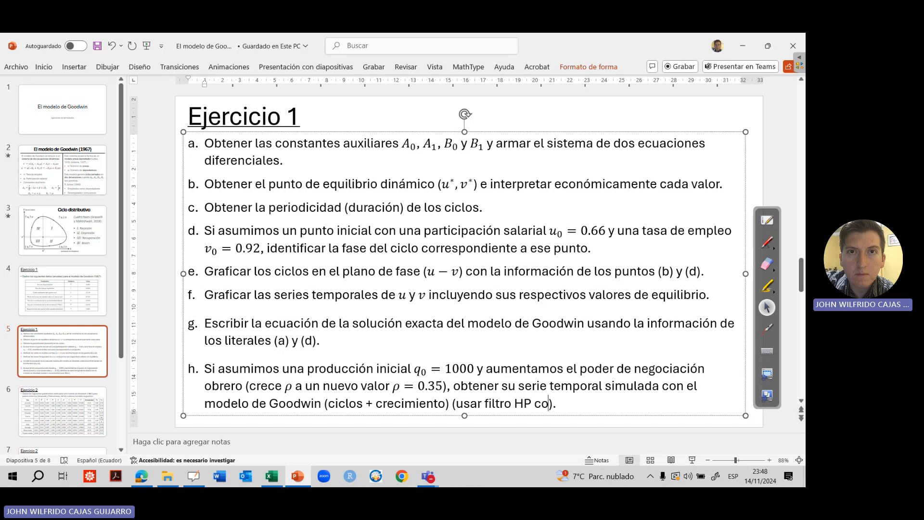
pyautogui.write('factor de suavizamitn')
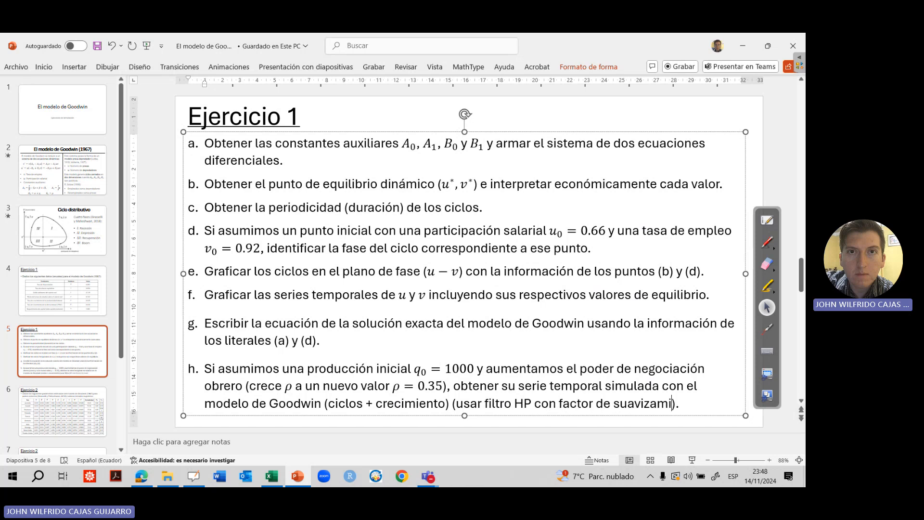
# Continue the parenthetical note in item h with the word "suavizamiento"
pyautogui.press('BackSpace')
pyautogui.press('BackSpace')
pyautogui.write('rnto')
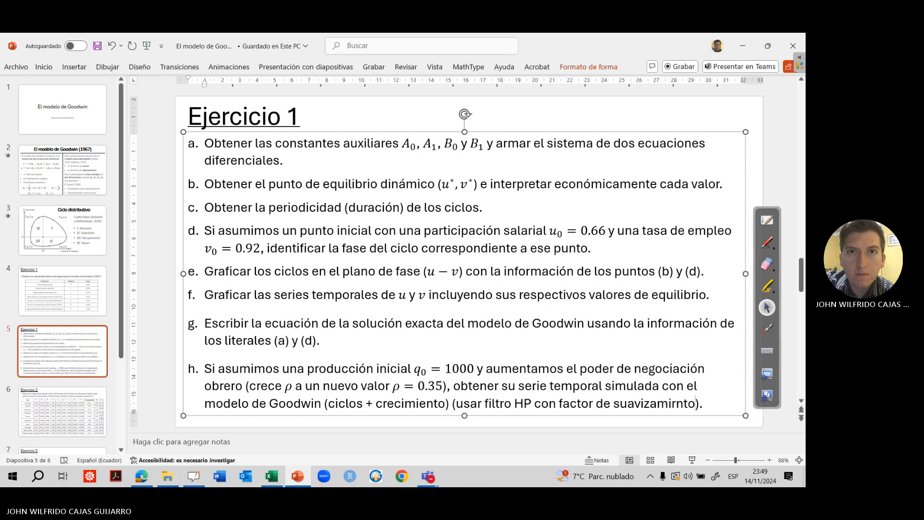
pyautogui.hotkey('ctrl', 'BackSpace')
pyautogui.hotkey('ctrl', 'BackSpace')
pyautogui.hotkey('ctrl', 'BackSpace')
pyautogui.write('suavizamiento ')
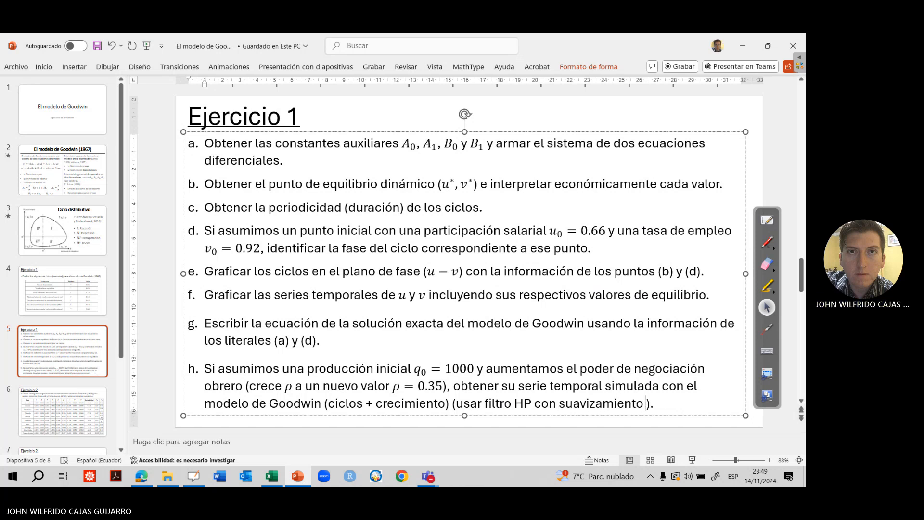
pyautogui.write('10')
# Add the smoothing value 10^13 to the HP filter note in item h and save the presentation
pyautogui.hotkey('alt', 'space')
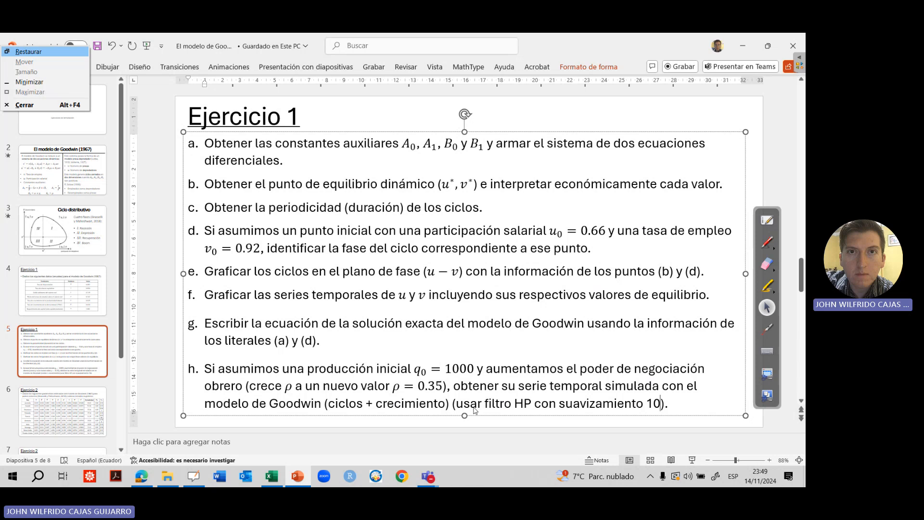
pyautogui.press('Escape')
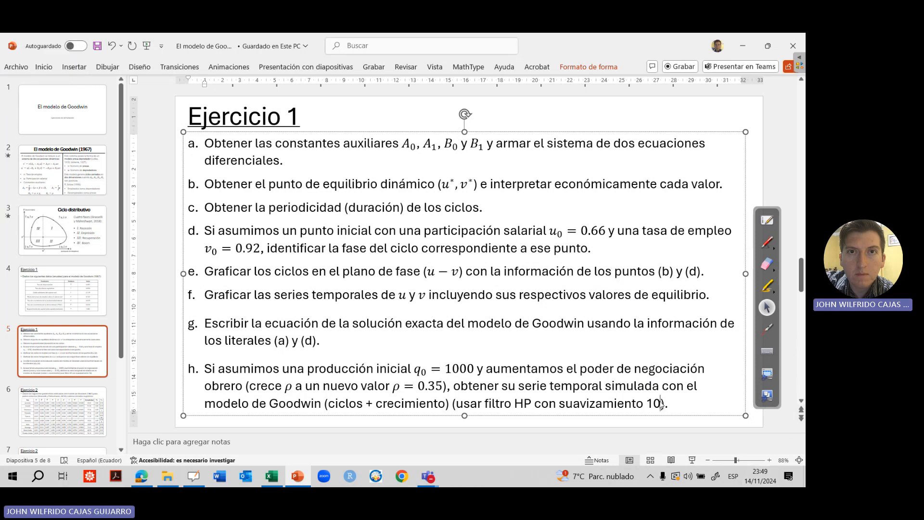
pyautogui.write('^13')
pyautogui.click(448, 434)
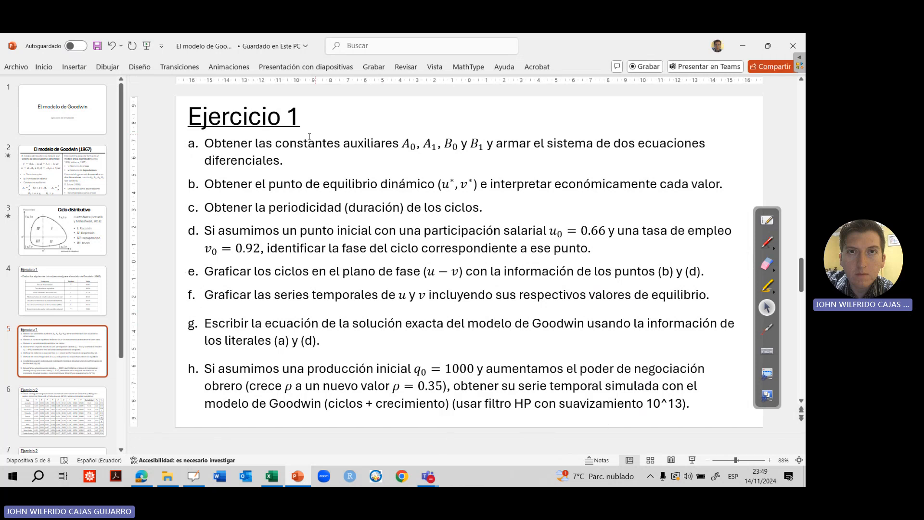
pyautogui.click(167, 184)
pyautogui.click(97, 47)
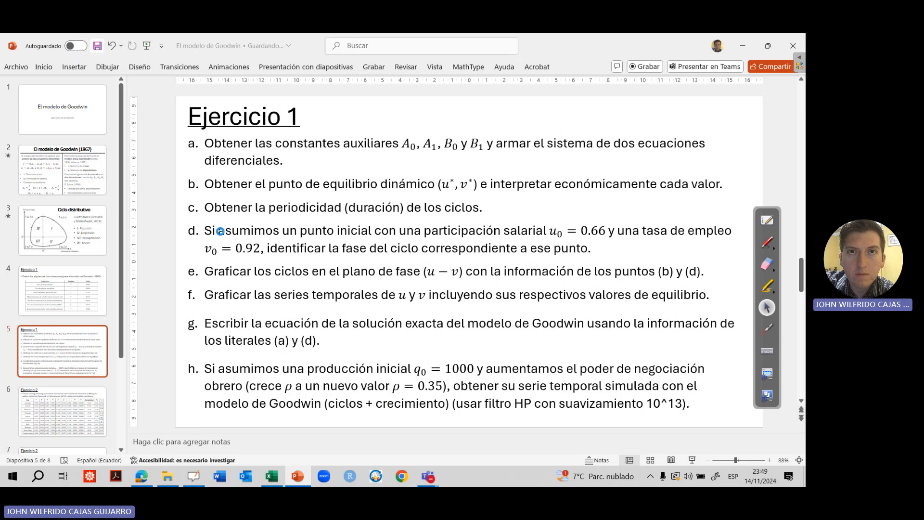
# Switch back to the Excel workbook and handwrite "Un ciclo de crecimiento" in red ink over the "Producción total (q) y tendencia" chart
pyautogui.click(276, 478)
pyautogui.click(767, 329)
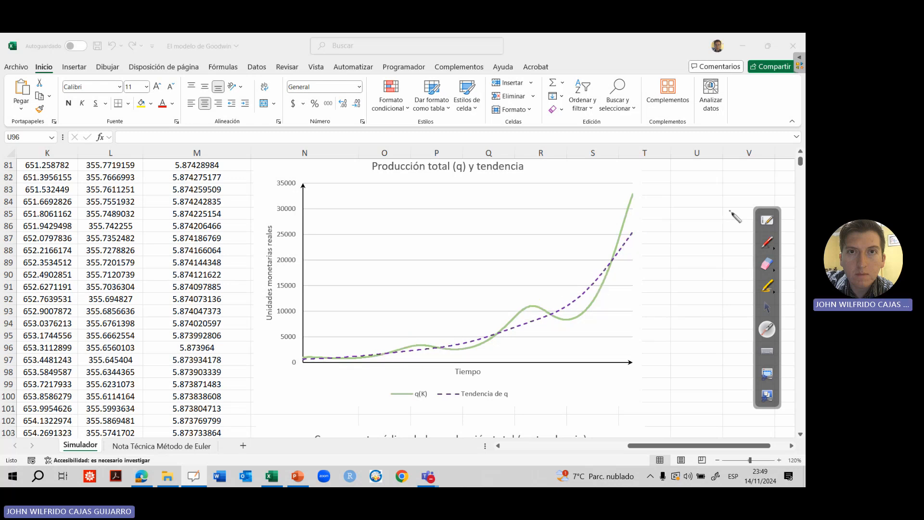
pyautogui.click(766, 242)
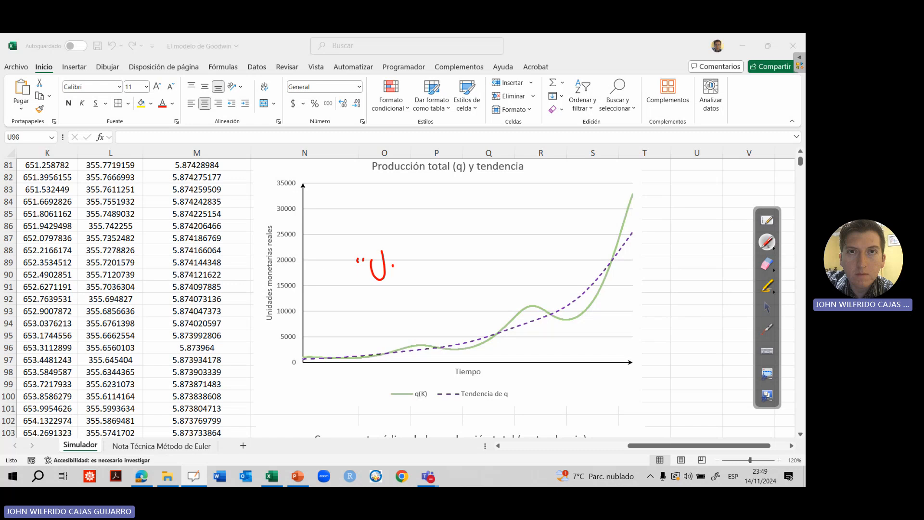
pyautogui.moveTo(433, 253)
pyautogui.mouseDown()
pyautogui.moveTo(456, 238)
pyautogui.moveTo(512, 228)
pyautogui.moveTo(483, 264)
pyautogui.mouseUp()
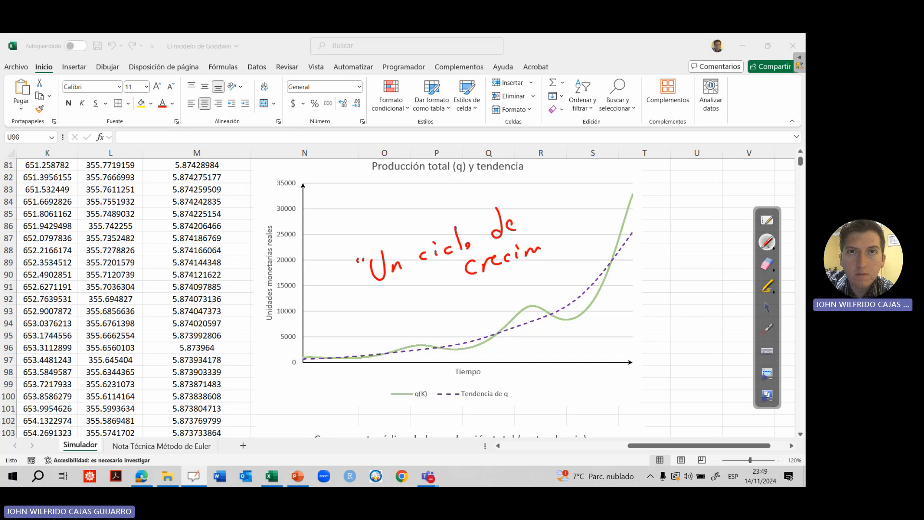
pyautogui.moveTo(559, 240); pyautogui.dragTo(584, 220)
pyautogui.click(766, 329)
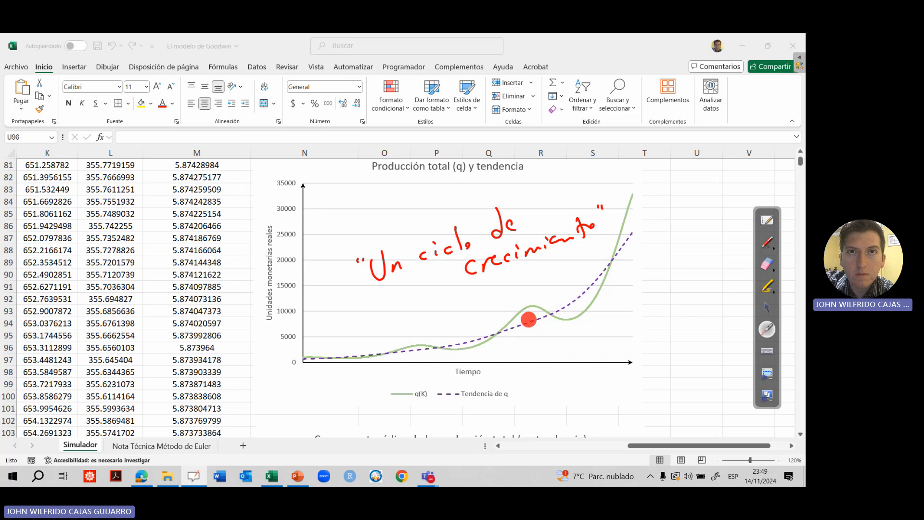
# Erase the red handwriting from the chart and return to the normal pointer
pyautogui.click(767, 266)
pyautogui.moveTo(602, 243)
pyautogui.mouseDown()
pyautogui.moveTo(481, 276)
pyautogui.moveTo(367, 270)
pyautogui.mouseUp()
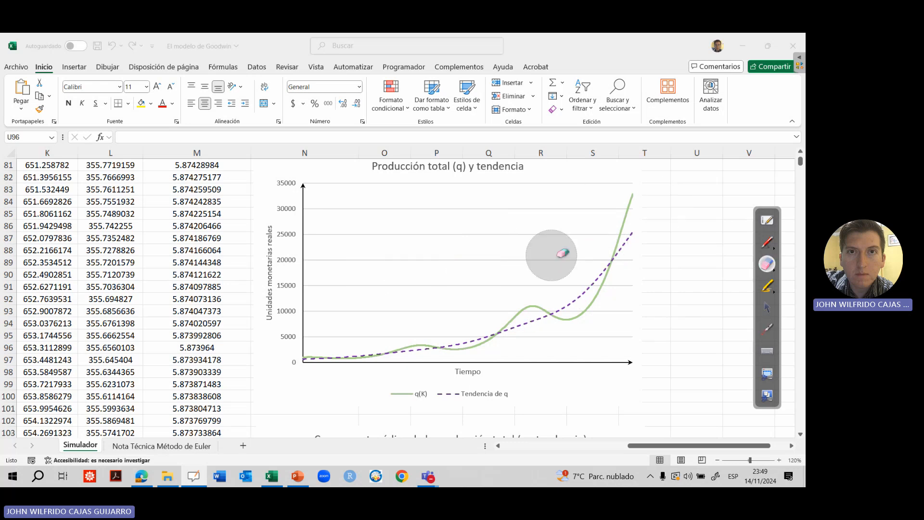
pyautogui.click(764, 309)
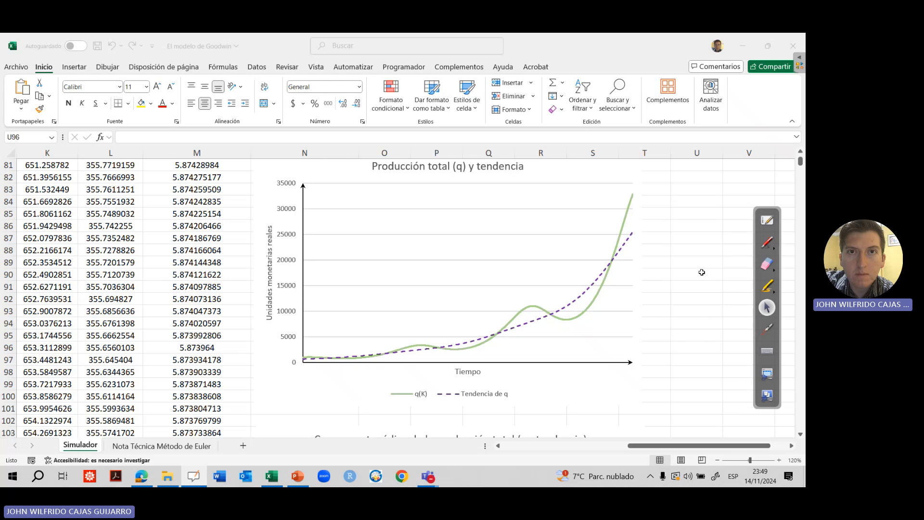
pyautogui.click(694, 325)
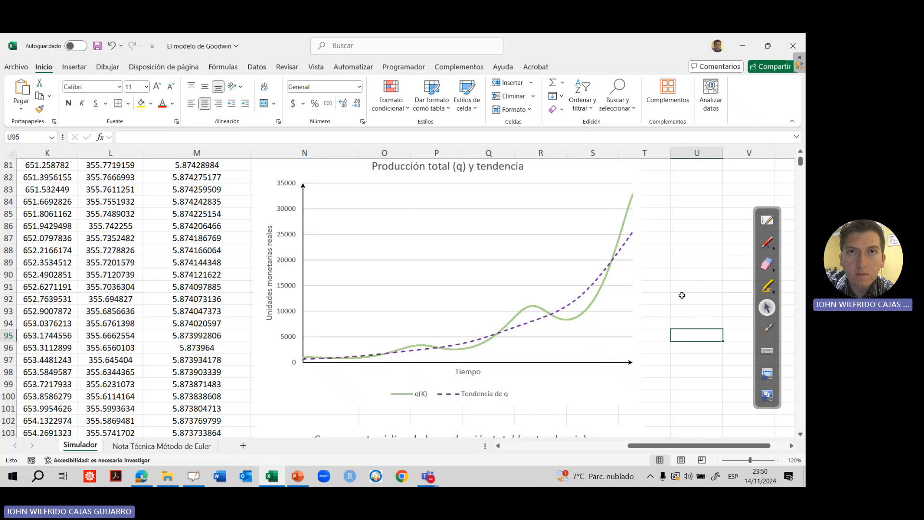
# Go back to the start of the simulation table and check the first q(K) and "Tendencia de q" entries in J31 and K31
pyautogui.press('Down')
pyautogui.press('Down')
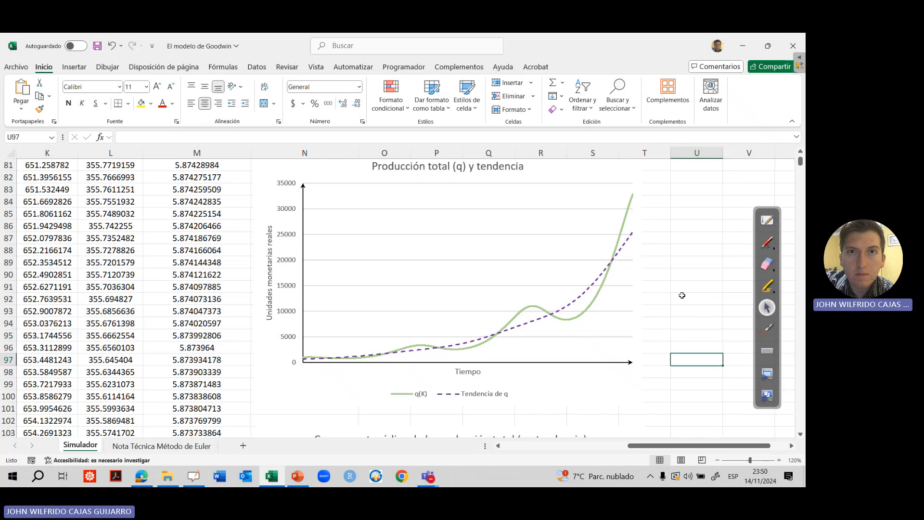
pyautogui.hotkey('ctrl', 'Left')
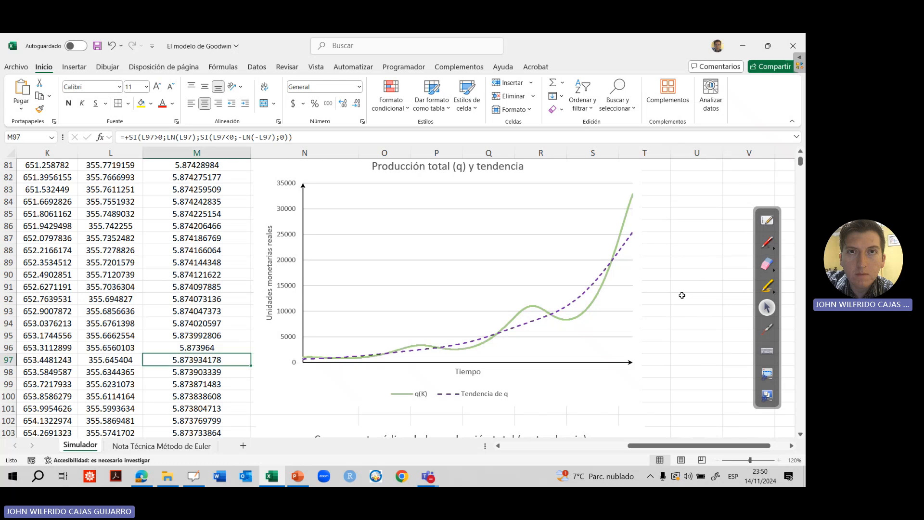
pyautogui.press('Left')
pyautogui.hotkey('ctrl', 'Up')
pyautogui.press('Up')
pyautogui.press('Up')
pyautogui.press('Up')
pyautogui.press('Left')
pyautogui.press('Left')
pyautogui.press('Left')
pyautogui.press('Left')
pyautogui.press('Left')
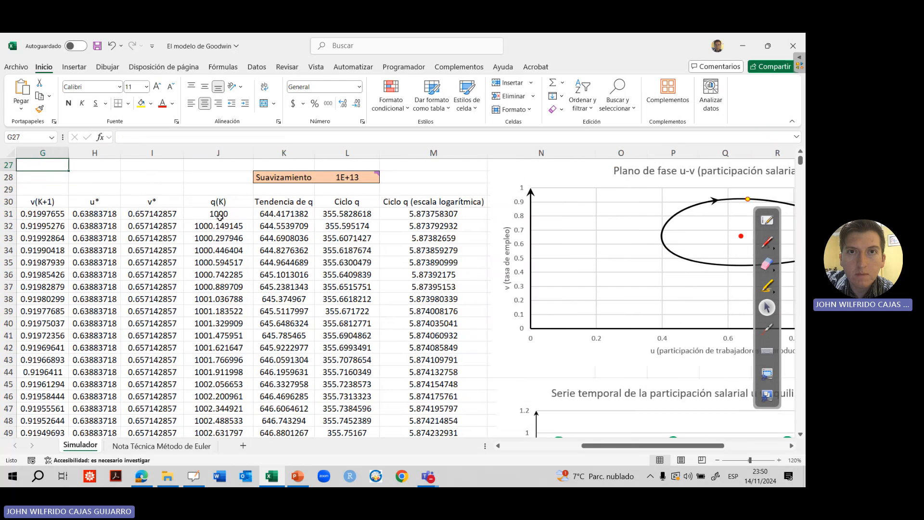
pyautogui.click(219, 216)
pyautogui.click(290, 213)
# Check the formulas for "Ciclo q" in L31 and "Ciclo q (escala logarítmica)" in M31
pyautogui.click(345, 213)
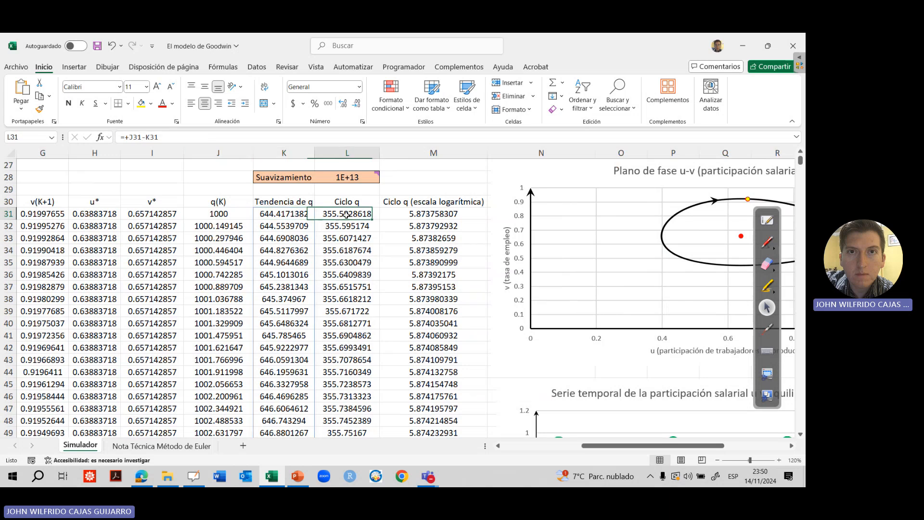
pyautogui.click(215, 132)
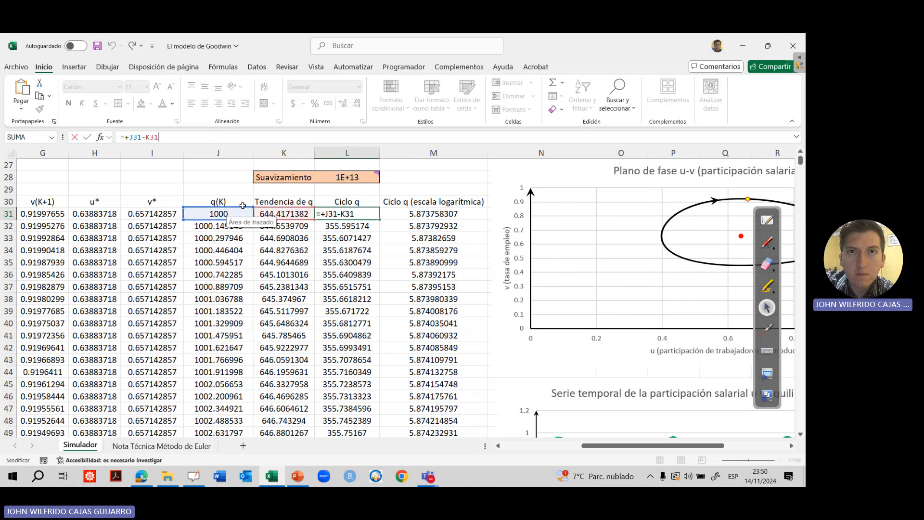
pyautogui.click(329, 212)
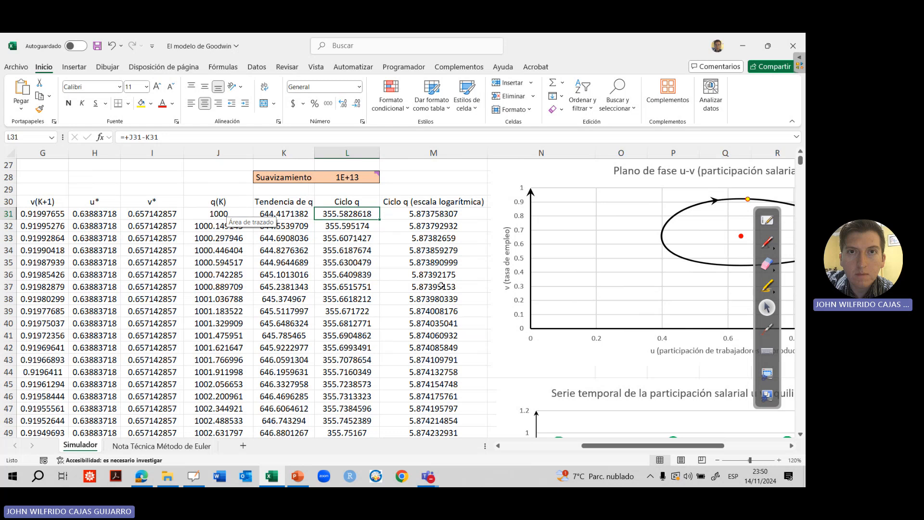
pyautogui.click(414, 214)
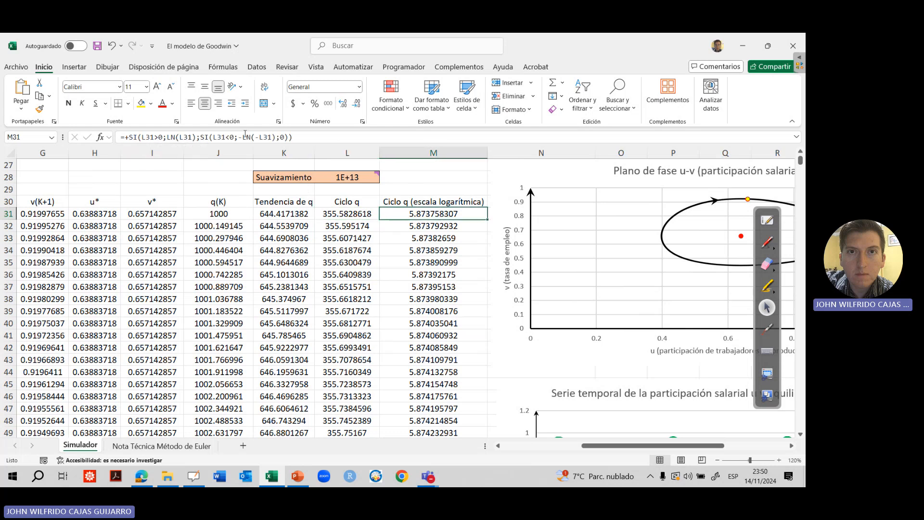
# Move from the simulation table to the "Producción total (q) y tendencia" chart and the cyclical component chart below it
pyautogui.click(433, 286)
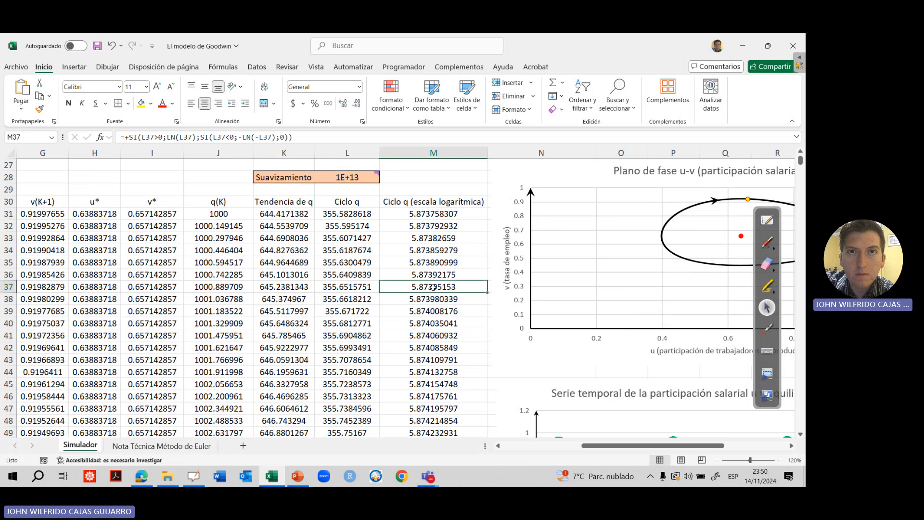
pyautogui.press('Right')
pyautogui.press('Right')
pyautogui.press('Right')
pyautogui.press('Right')
pyautogui.press('Right')
pyautogui.press('Right')
pyautogui.press('Down')
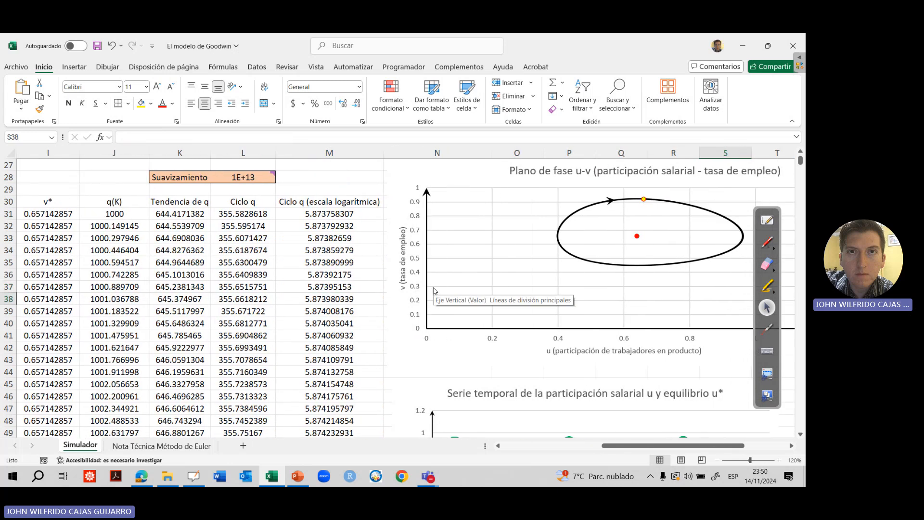
pyautogui.press('Down')
pyautogui.press('Down')
pyautogui.press('Down')
pyautogui.press('Down')
pyautogui.press('Down')
pyautogui.press('Down')
pyautogui.press('Down')
pyautogui.press('Down')
pyautogui.press('Down')
pyautogui.press('Down')
pyautogui.press('Down')
pyautogui.press('Down')
pyautogui.press('Down')
pyautogui.press('Down')
pyautogui.press('Down')
pyautogui.press('Down')
pyautogui.press('Down')
pyautogui.press('Down')
pyautogui.press('Down')
pyautogui.press('Down')
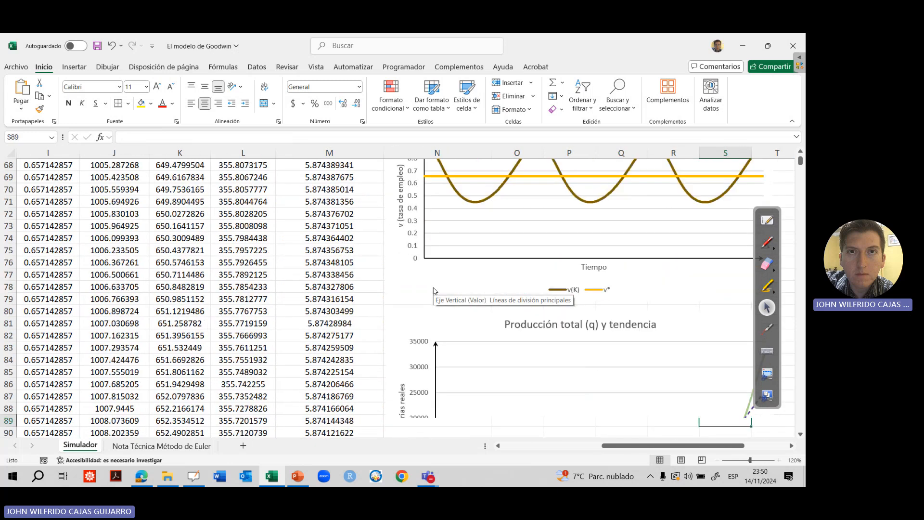
pyautogui.press('Down')
pyautogui.press('Down')
pyautogui.press('Down')
pyautogui.press('Down')
pyautogui.press('Down')
pyautogui.press('Down')
pyautogui.press('Down')
pyautogui.press('Down')
pyautogui.press('Down')
pyautogui.press('Down')
pyautogui.press('Down')
pyautogui.press('Down')
pyautogui.press('Down')
pyautogui.press('Down')
pyautogui.press('Down')
pyautogui.press('Down')
pyautogui.press('Down')
pyautogui.press('Down')
pyautogui.press('Down')
pyautogui.press('Down')
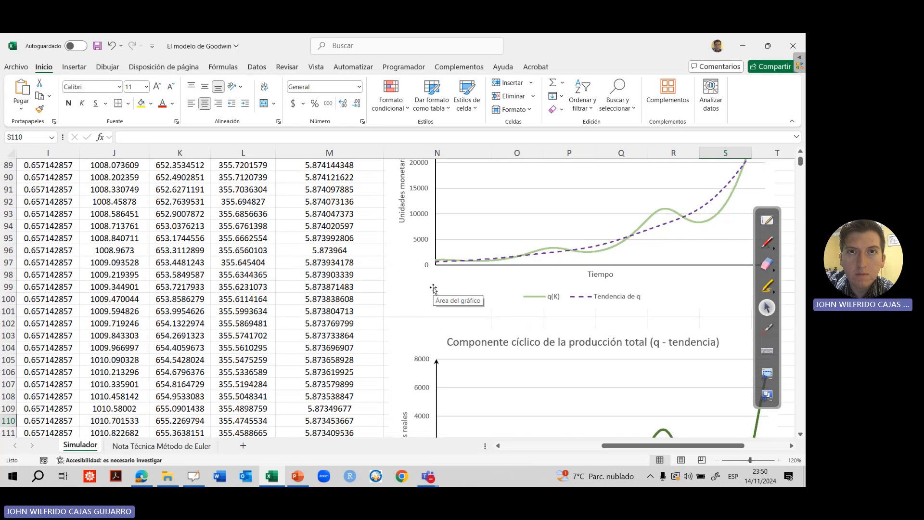
# Reduce the sheet zoom to 80% and collapse the ribbon to fit the total production and cyclical component charts together
pyautogui.click(716, 459)
pyautogui.click(717, 460)
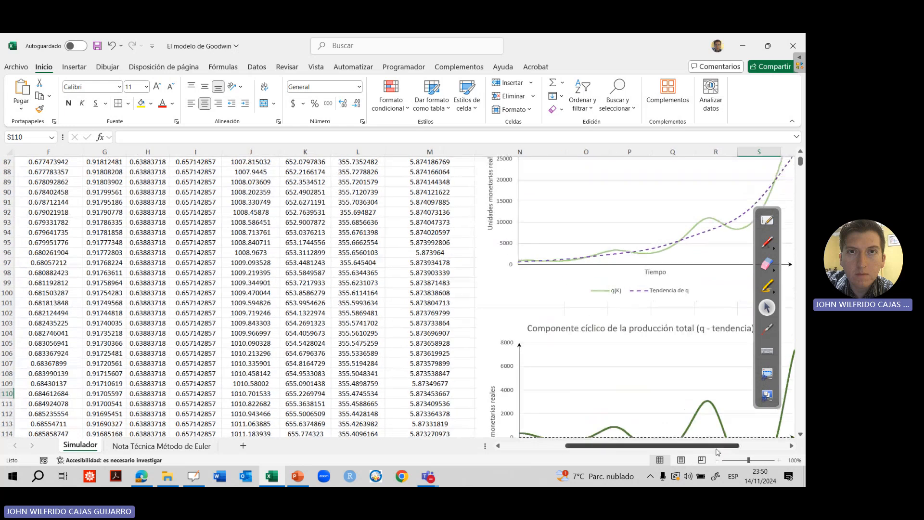
pyautogui.click(717, 460)
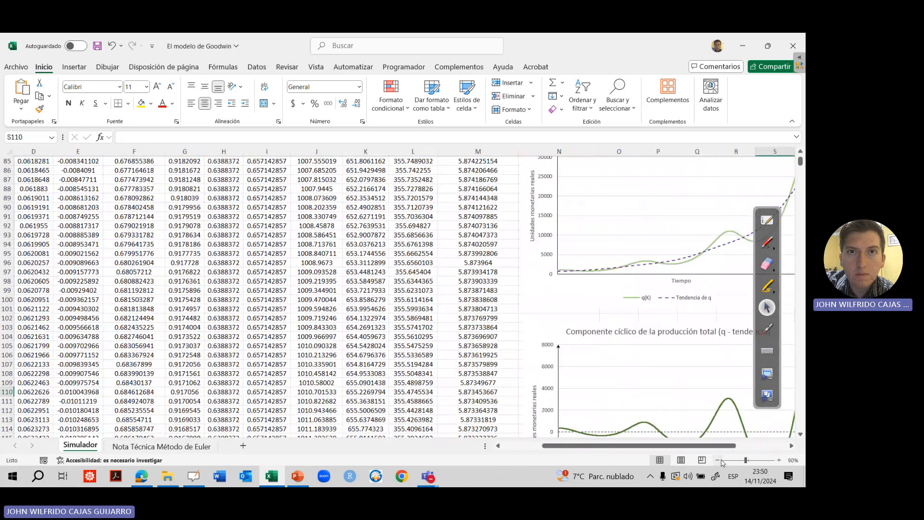
pyautogui.moveTo(724, 448); pyautogui.dragTo(776, 445)
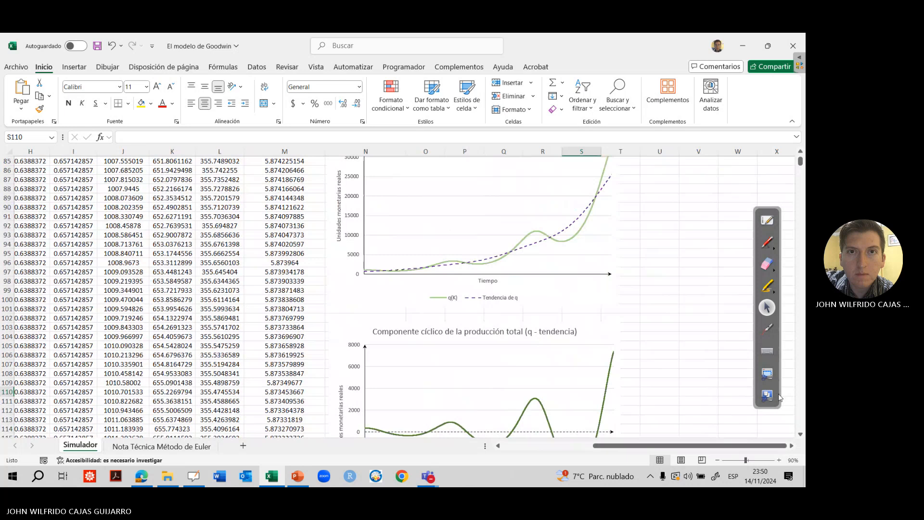
pyautogui.click(800, 152)
pyautogui.click(799, 153)
pyautogui.click(800, 152)
pyautogui.click(800, 152)
pyautogui.click(800, 152)
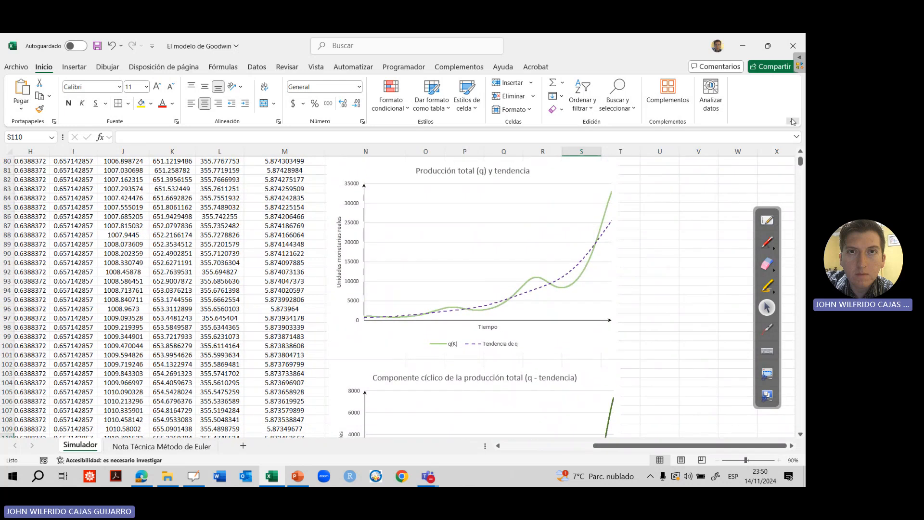
pyautogui.click(792, 122)
pyautogui.click(717, 459)
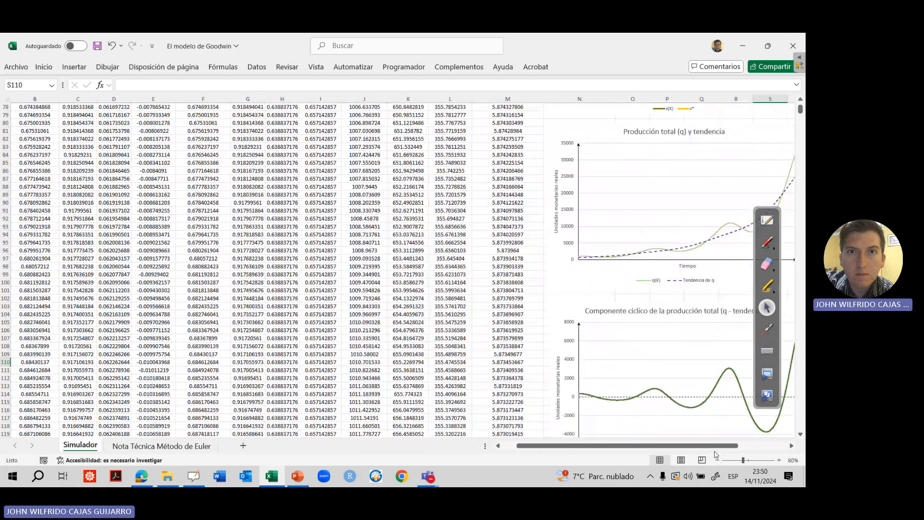
pyautogui.moveTo(722, 446); pyautogui.dragTo(758, 448)
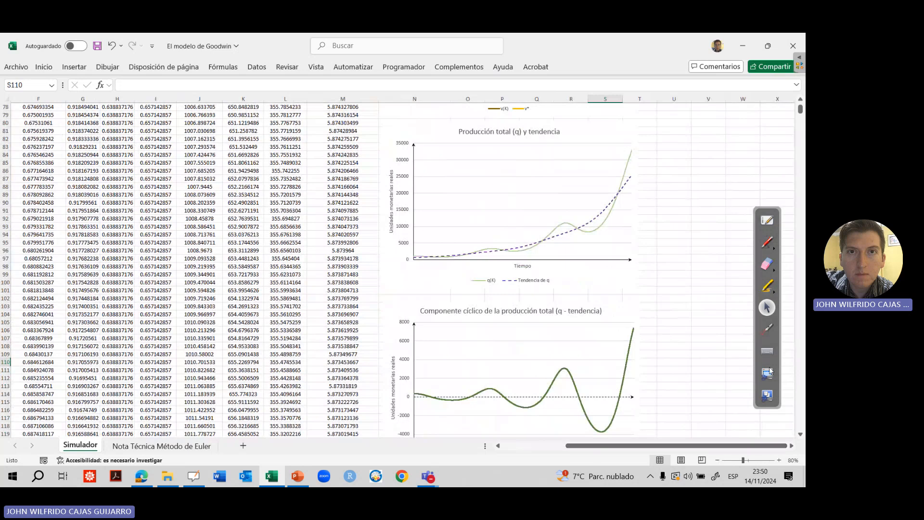
# Point out the production and cyclical component charts with the laser pointer, keeping both in view
pyautogui.click(764, 327)
pyautogui.click(767, 332)
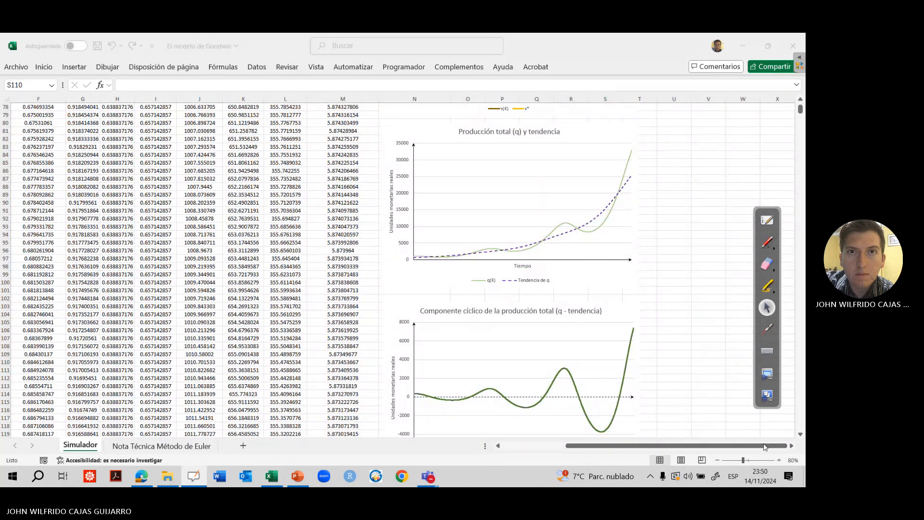
pyautogui.click(800, 434)
pyautogui.click(800, 434)
pyautogui.click(800, 435)
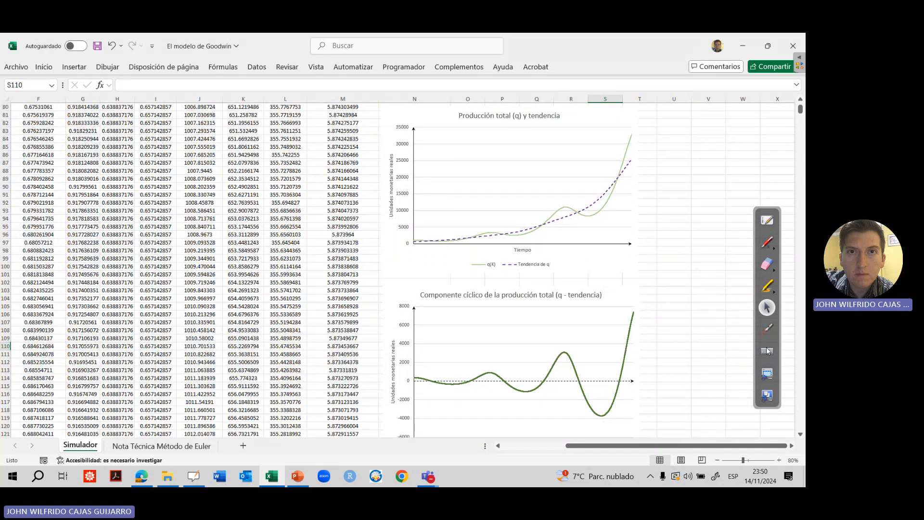
pyautogui.click(766, 330)
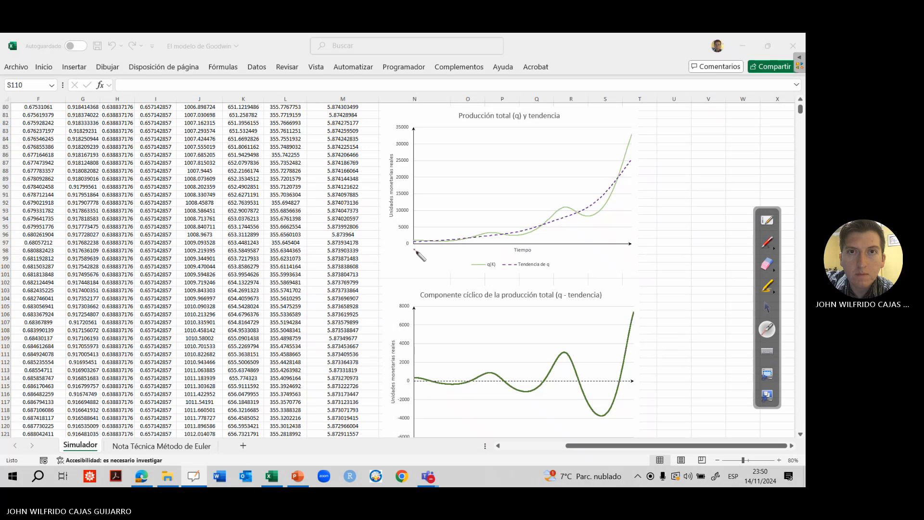
# Trace the q(K) curve and the cyclical component curve with the yellow highlighter, then return to the laser pointer
pyautogui.click(767, 287)
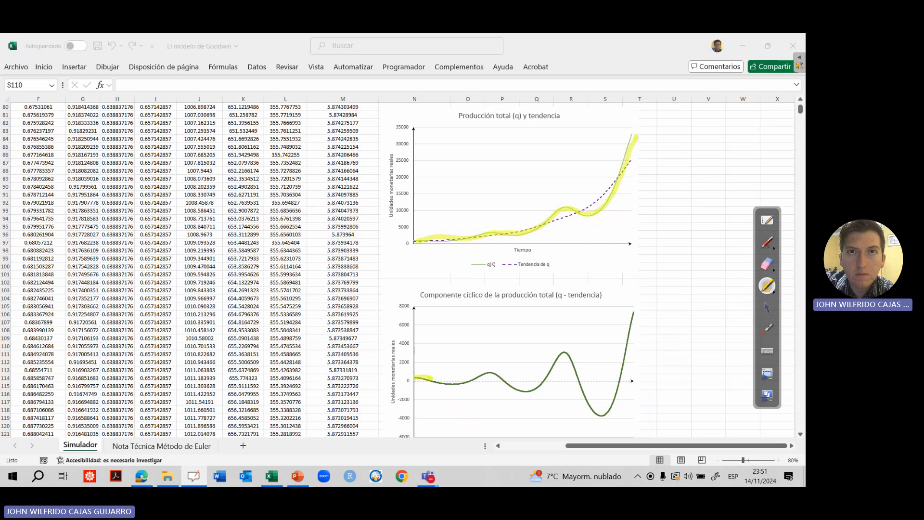
pyautogui.moveTo(525, 386); pyautogui.dragTo(564, 353)
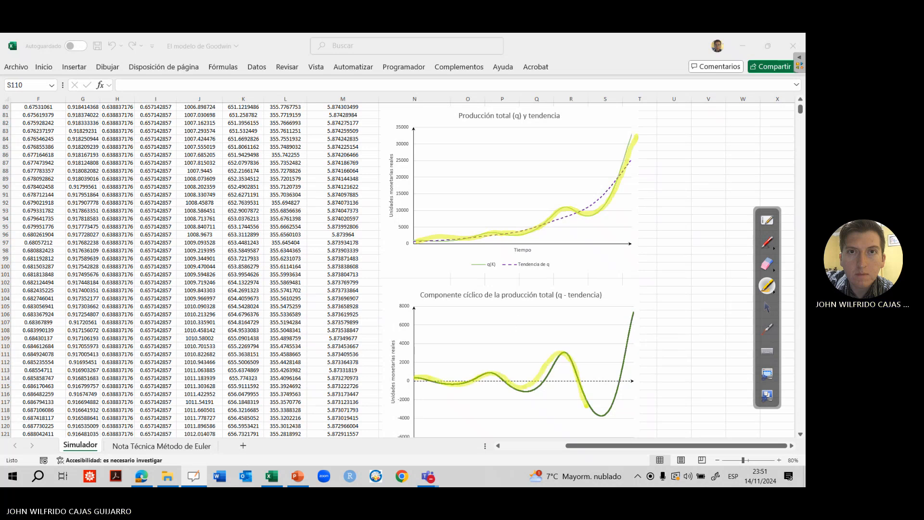
pyautogui.moveTo(586, 407)
pyautogui.mouseDown()
pyautogui.moveTo(601, 412)
pyautogui.moveTo(638, 315)
pyautogui.mouseUp()
pyautogui.click(762, 331)
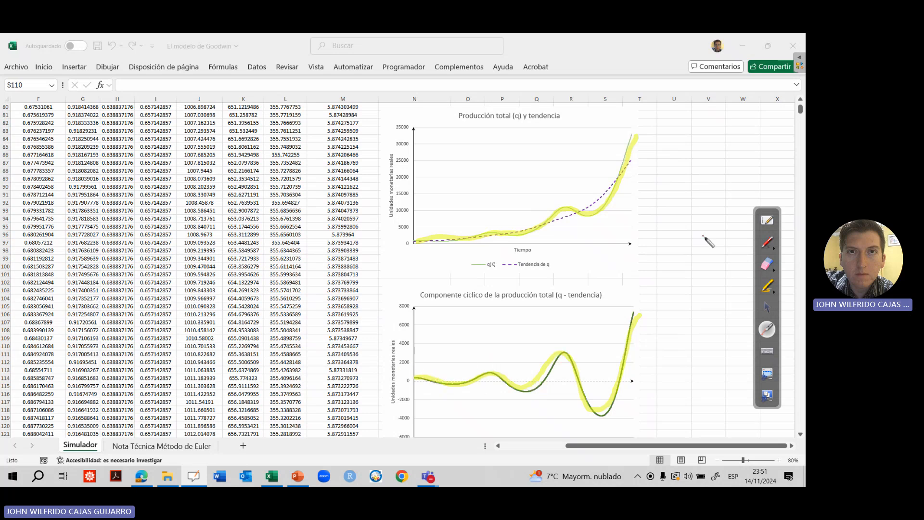
# Erase the yellow highlighting from both charts and return to the normal pointer
pyautogui.click(767, 263)
pyautogui.moveTo(674, 336)
pyautogui.mouseDown()
pyautogui.moveTo(592, 397)
pyautogui.moveTo(495, 367)
pyautogui.moveTo(424, 260)
pyautogui.moveTo(616, 185)
pyautogui.mouseUp()
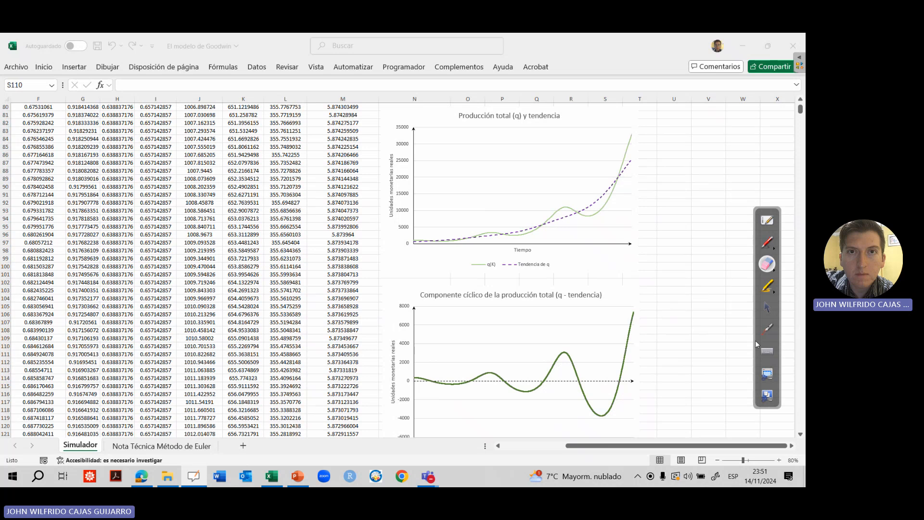
pyautogui.click(767, 329)
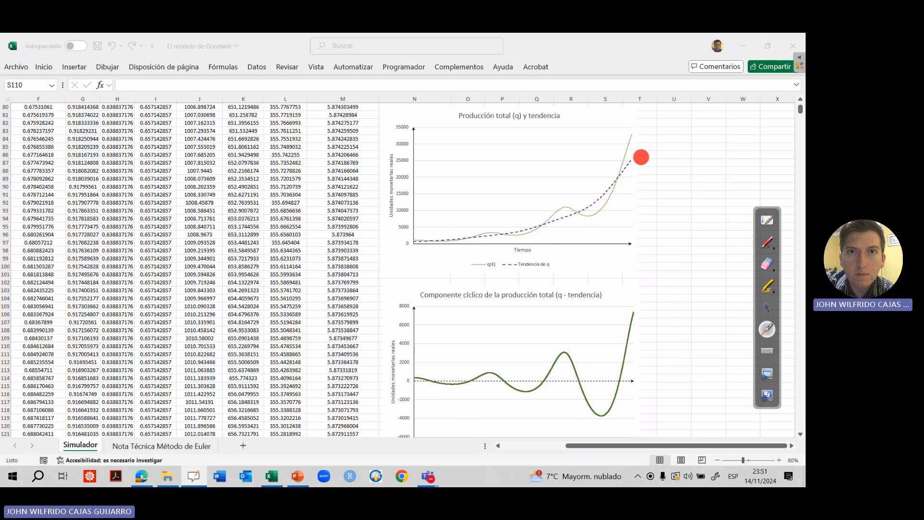
pyautogui.click(768, 310)
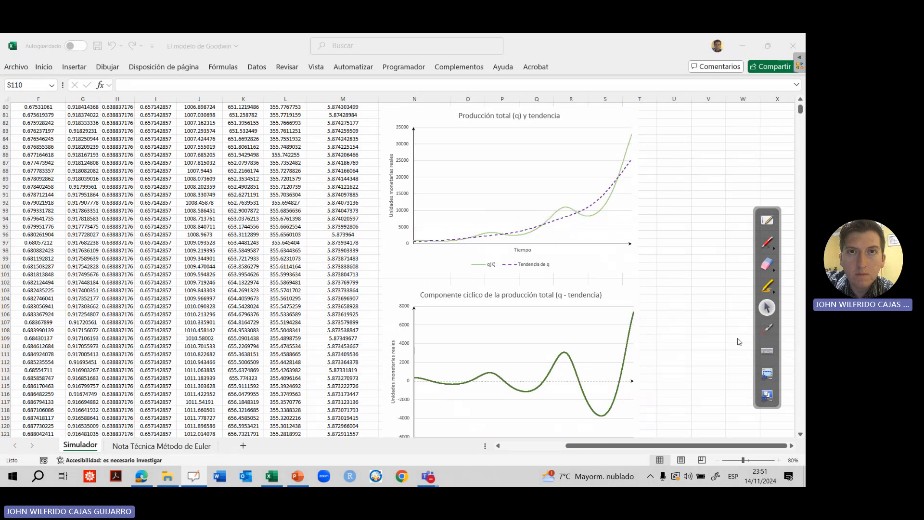
# Show the full "Componente cíclico de la producción total (q - tendencia)" chart and trace its curve with the laser pointer
pyautogui.click(706, 409)
pyautogui.scroll(-1, 800, 437)
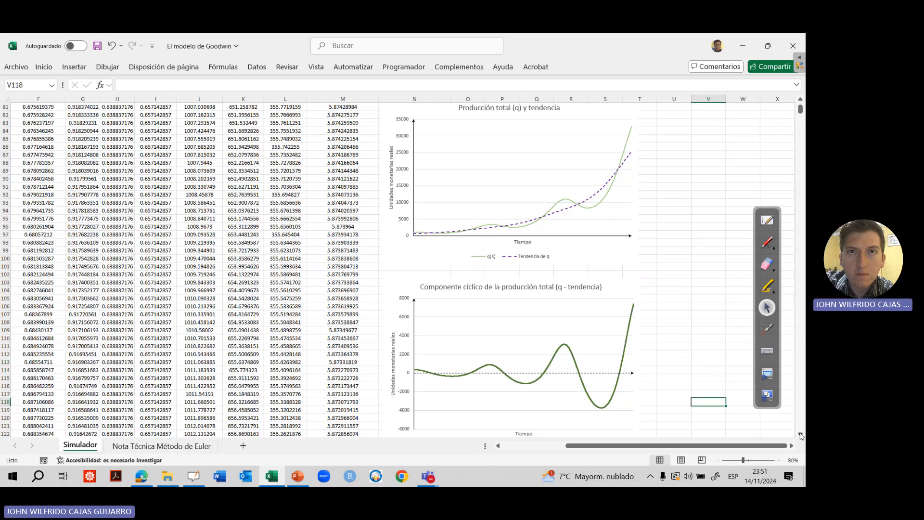
pyautogui.click(766, 329)
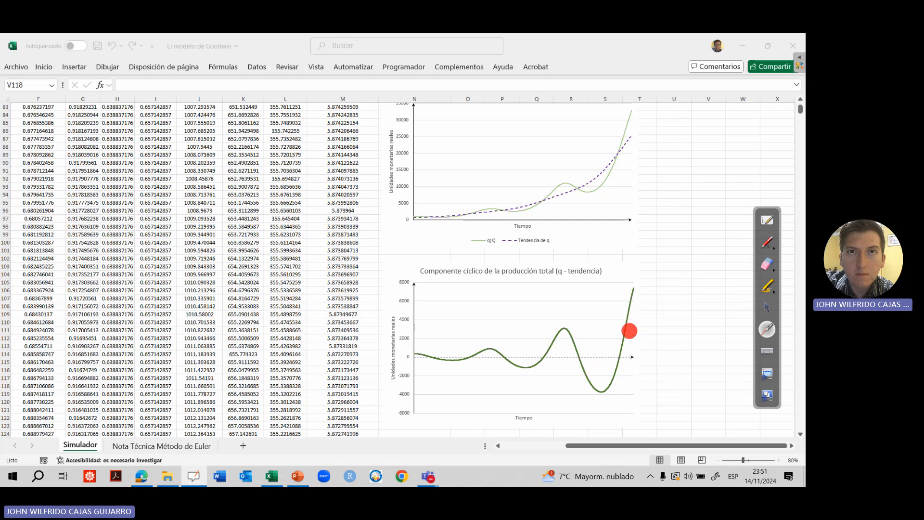
pyautogui.click(768, 307)
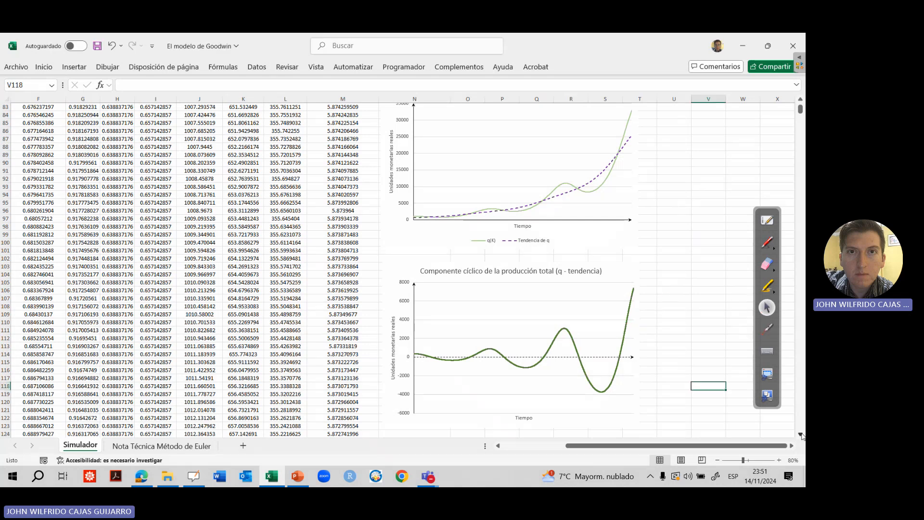
# Go down to the "Componente cíclico de la producción total (escala logarítmica)" chart and examine it with the laser pointer
pyautogui.click(800, 434)
pyautogui.scroll(-19, 801, 435)
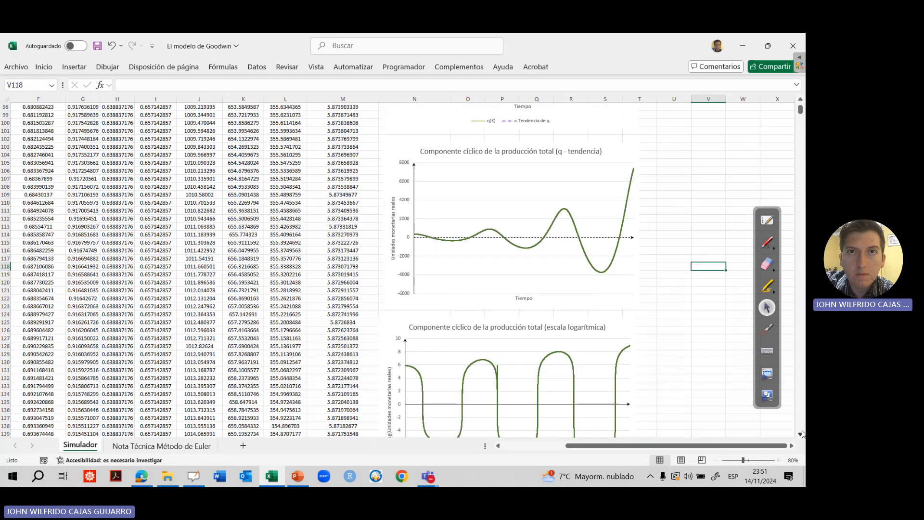
pyautogui.scroll(-20, 801, 431)
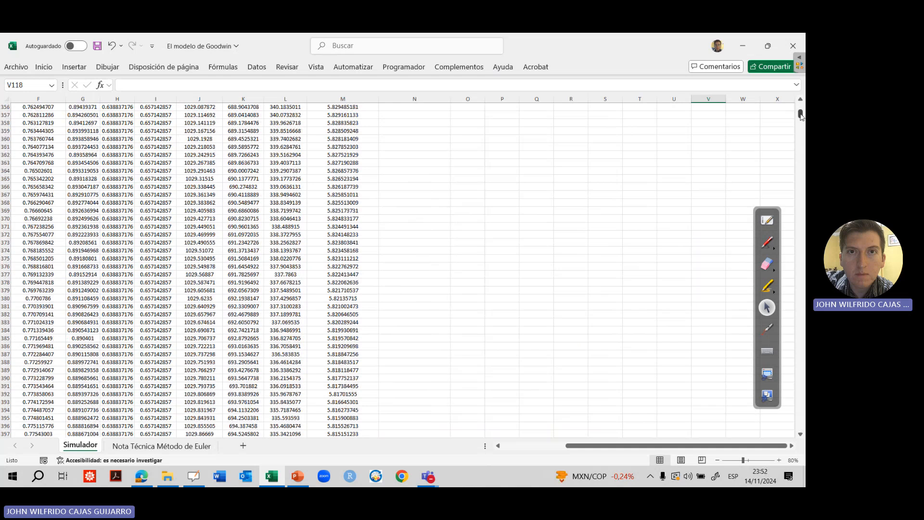
pyautogui.moveTo(801, 116); pyautogui.dragTo(800, 106)
pyautogui.scroll(-14, 799, 159)
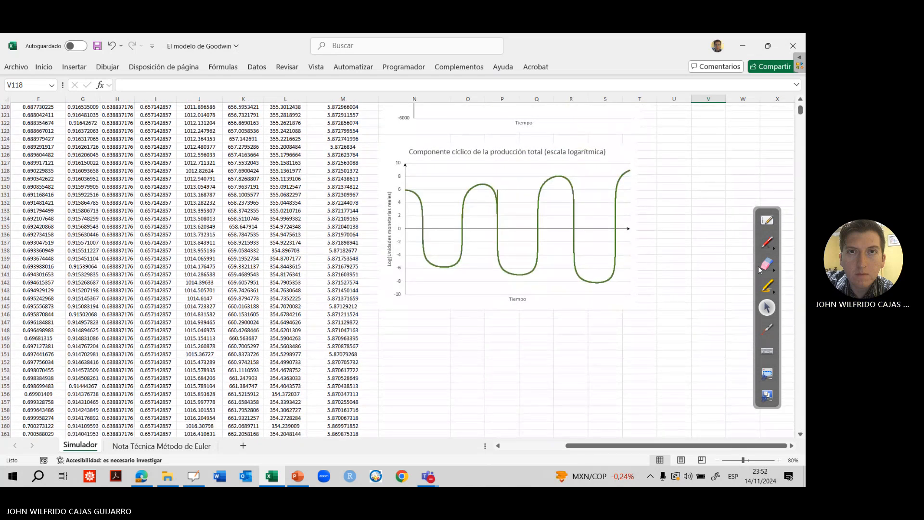
pyautogui.click(767, 328)
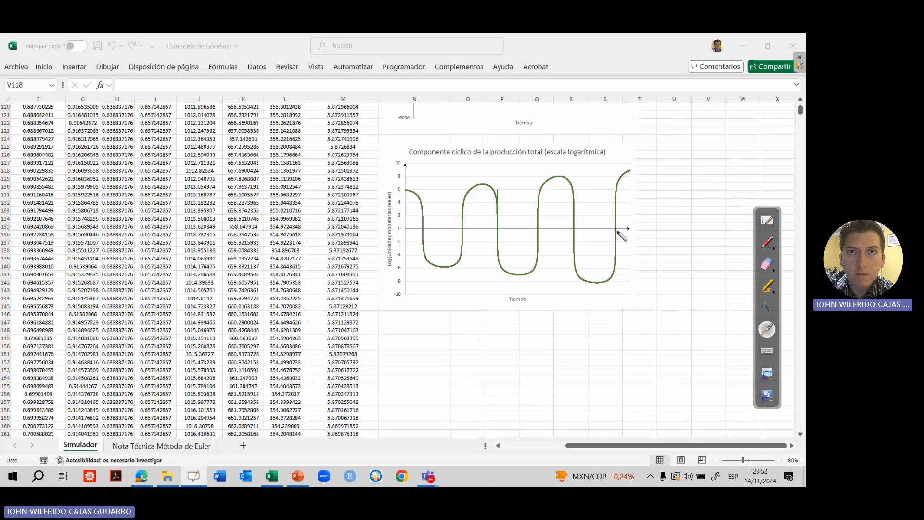
pyautogui.click(767, 307)
# Go back up to the "Componente cíclico de la producción total (q - tendencia)" chart
pyautogui.click(710, 187)
pyautogui.press('Up')
pyautogui.press('Up')
pyautogui.press('Up')
pyautogui.press('Up')
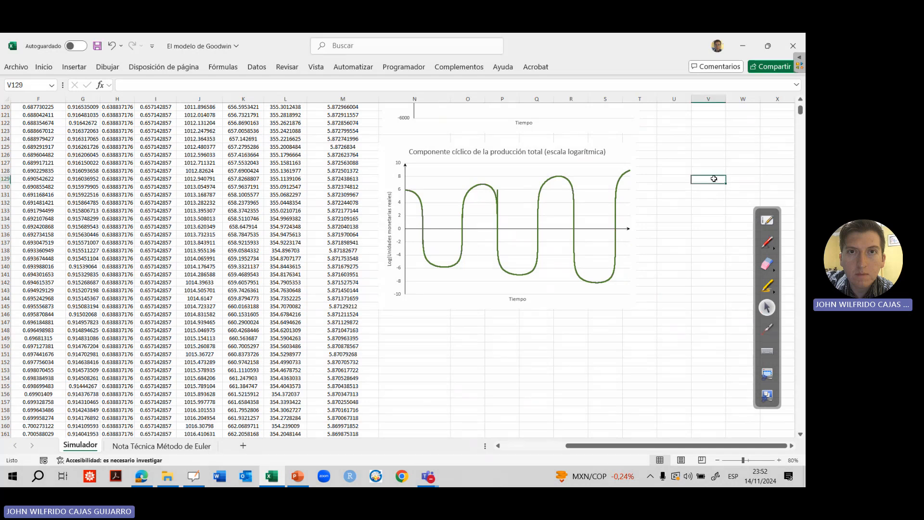
pyautogui.press('Up')
pyautogui.press('Up')
pyautogui.press('Up')
pyautogui.press('Up')
pyautogui.press('Up')
pyautogui.press('Up')
pyautogui.press('Up')
pyautogui.press('Up')
pyautogui.press('Up')
pyautogui.press('Up')
pyautogui.press('Up')
pyautogui.press('Up')
pyautogui.press('Up')
pyautogui.press('Up')
pyautogui.press('Up')
pyautogui.press('Up')
pyautogui.press('Up')
pyautogui.press('Up')
pyautogui.press('Up')
pyautogui.press('Up')
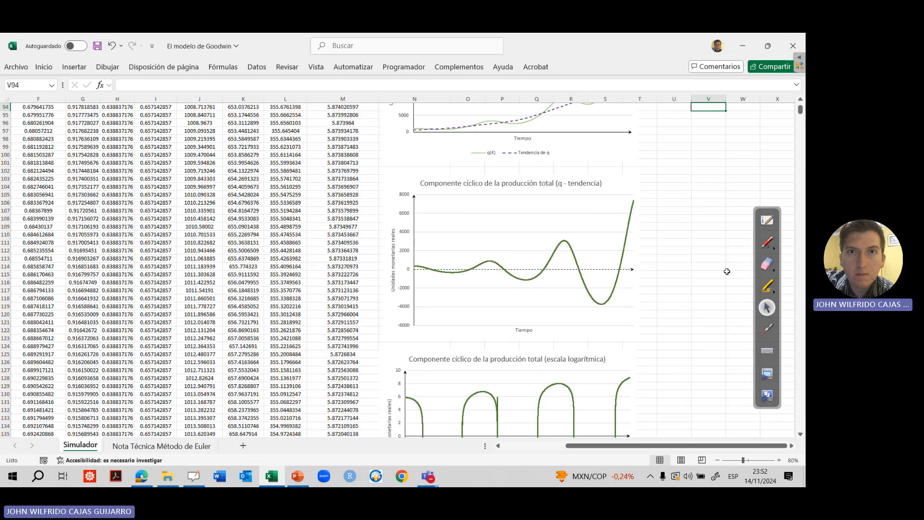
# Switch to the PowerPoint presentation and review item h of "Ejercicio 1" with the laser pointer
pyautogui.hotkey('alt', 'Tab')
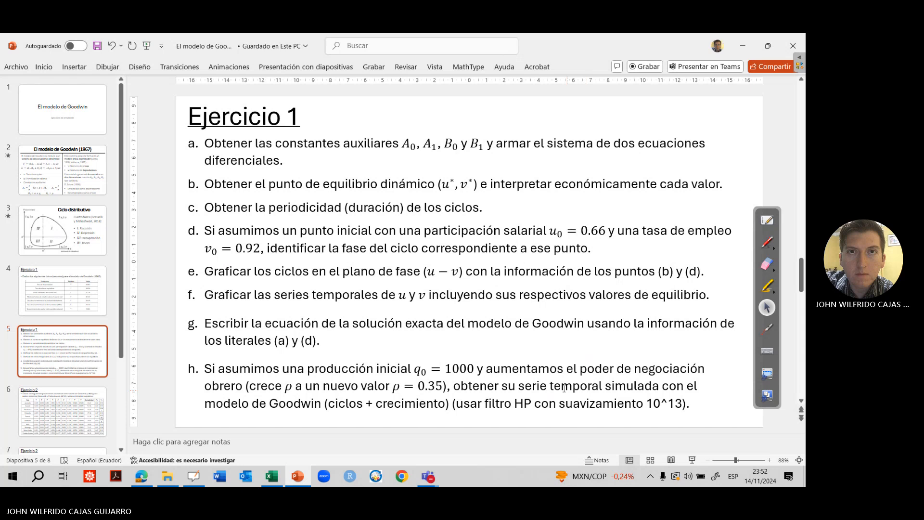
pyautogui.click(772, 331)
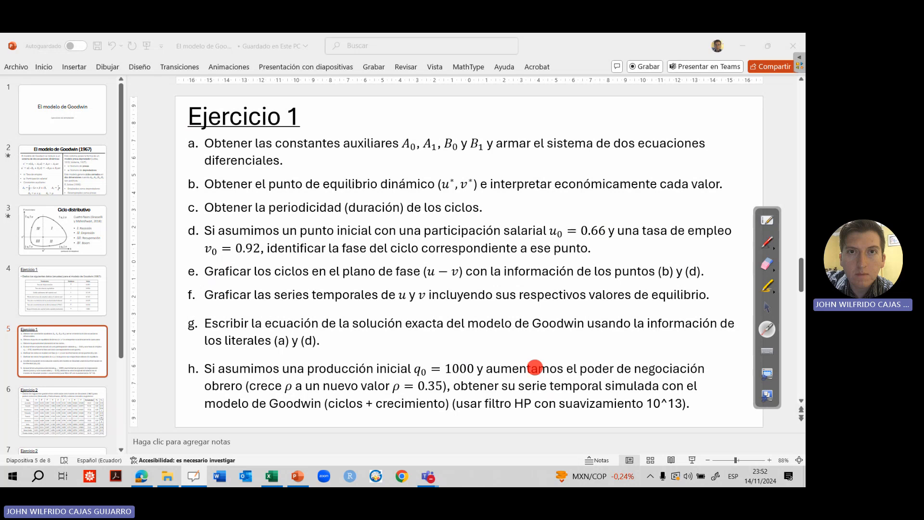
pyautogui.click(767, 311)
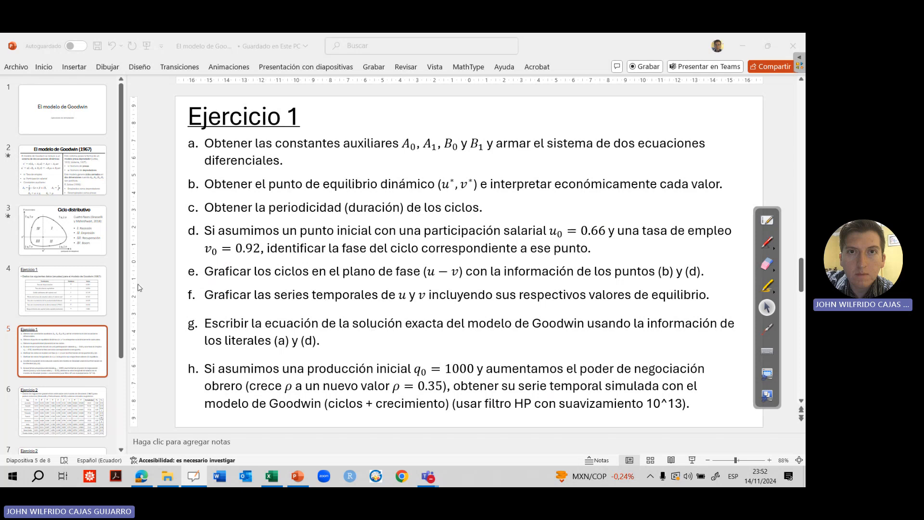
pyautogui.click(126, 344)
pyautogui.moveTo(122, 344)
pyautogui.mouseDown()
pyautogui.moveTo(124, 413)
pyautogui.moveTo(123, 332)
pyautogui.mouseUp()
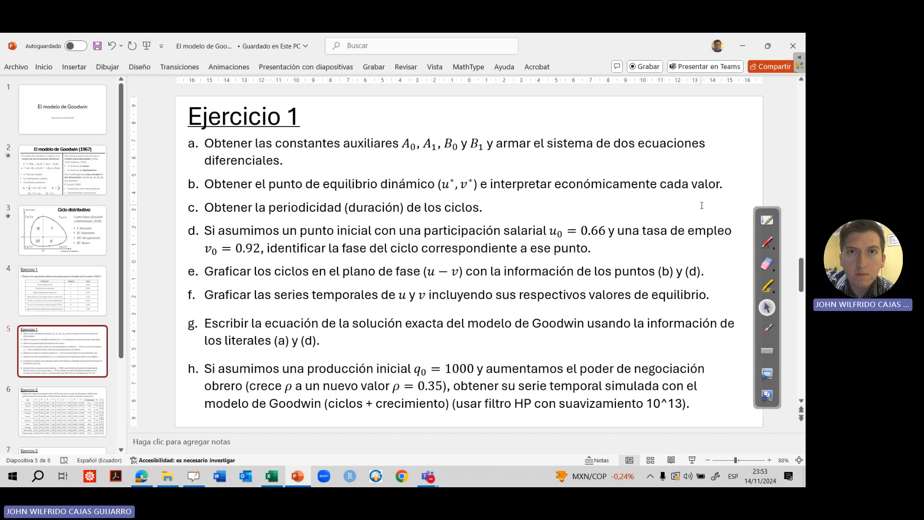
# Switch back to the Excel workbook, check the last simulation row in column M, and return to cell A1
pyautogui.click(271, 476)
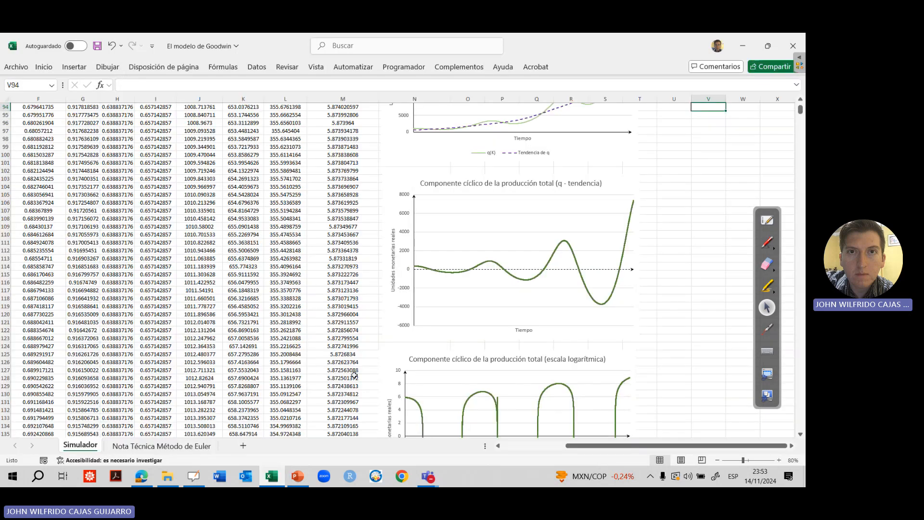
pyautogui.hotkey('ctrl', 'Down')
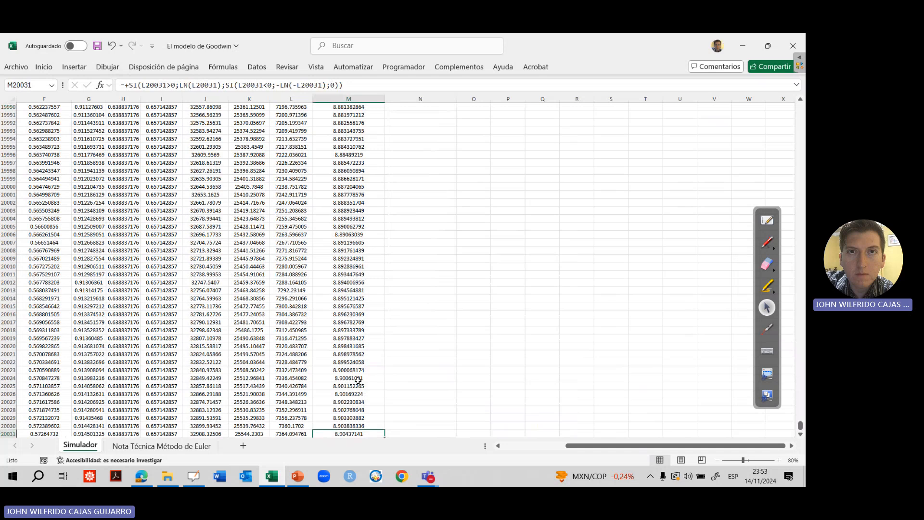
pyautogui.hotkey('ctrl', 'Up')
pyautogui.hotkey('ctrl', 'Up')
pyautogui.hotkey('ctrl', 'Up')
pyautogui.hotkey('ctrl', 'Up')
pyautogui.hotkey('ctrl', 'Left')
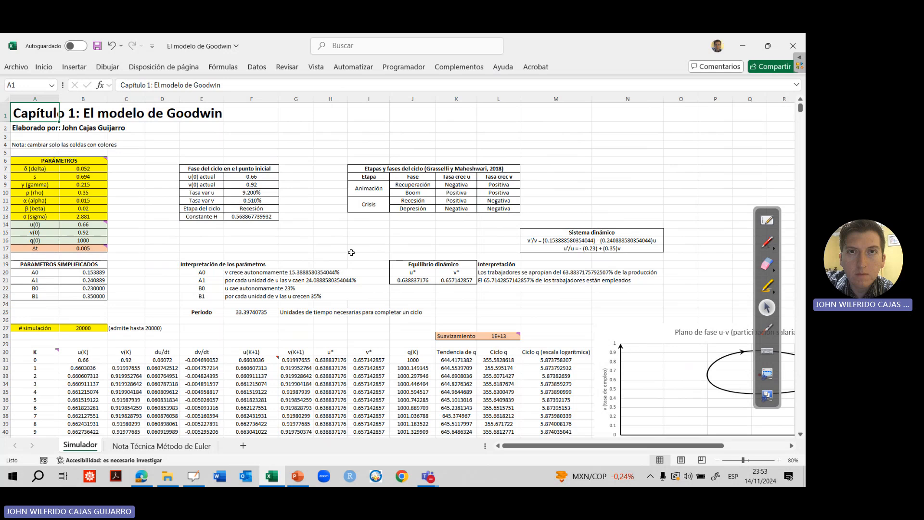
# Look across the first simulation rows from u(K) to Ciclo q, ending on the trajectory in the u-v phase plane chart
pyautogui.moveTo(95, 388); pyautogui.dragTo(94, 386)
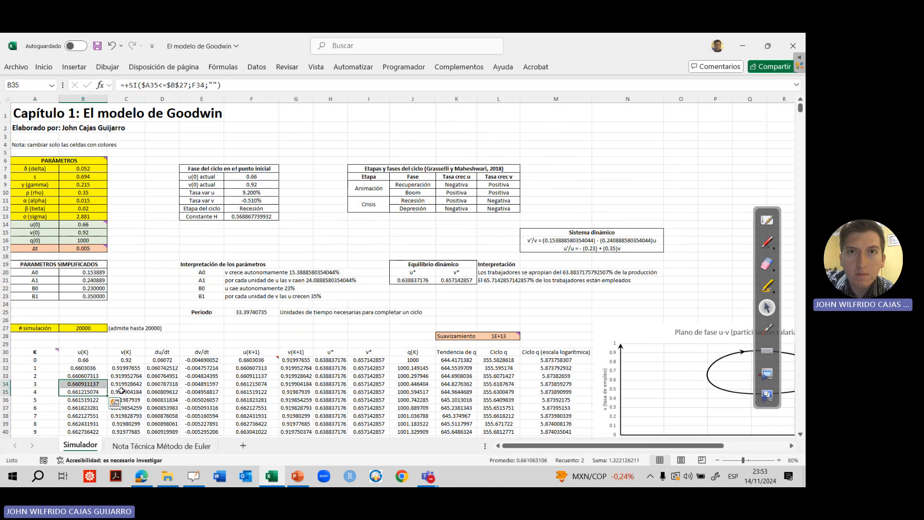
pyautogui.click(151, 384)
pyautogui.click(236, 376)
pyautogui.click(255, 399)
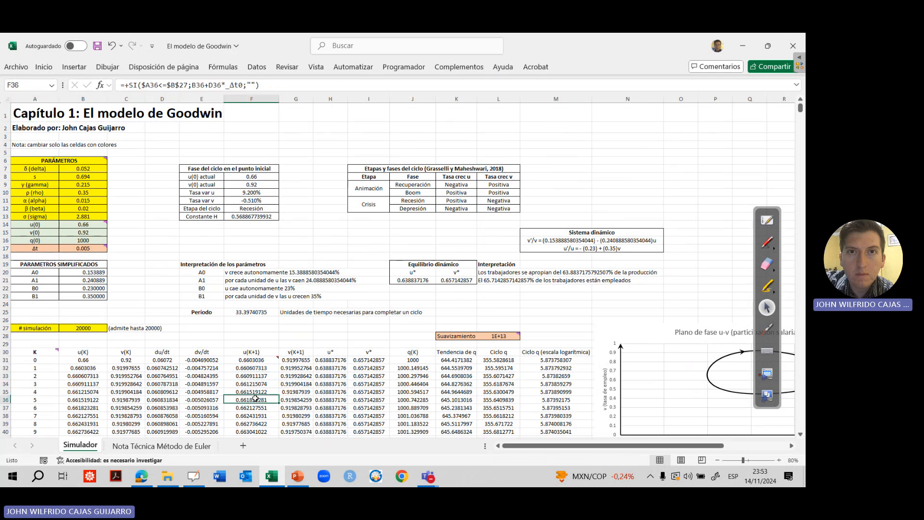
pyautogui.click(320, 383)
pyautogui.click(406, 374)
pyautogui.moveTo(480, 374); pyautogui.dragTo(476, 374)
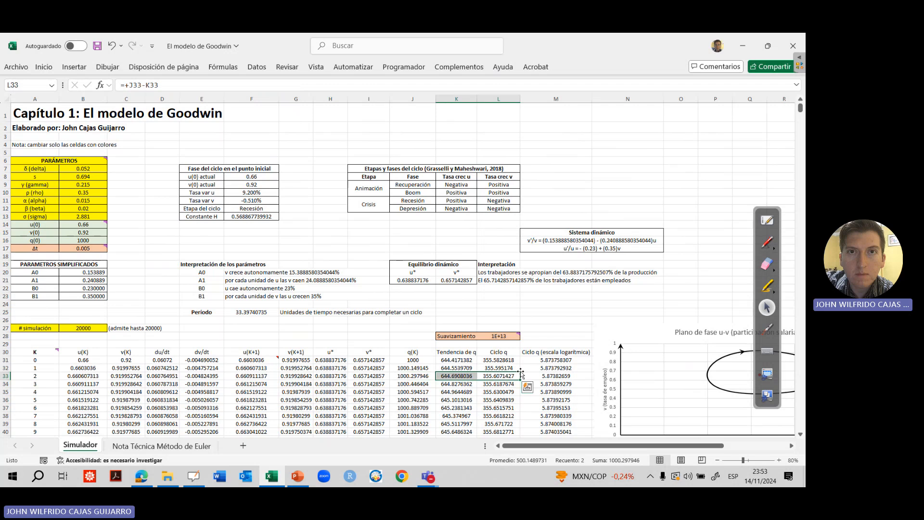
pyautogui.click(633, 329)
pyautogui.click(710, 373)
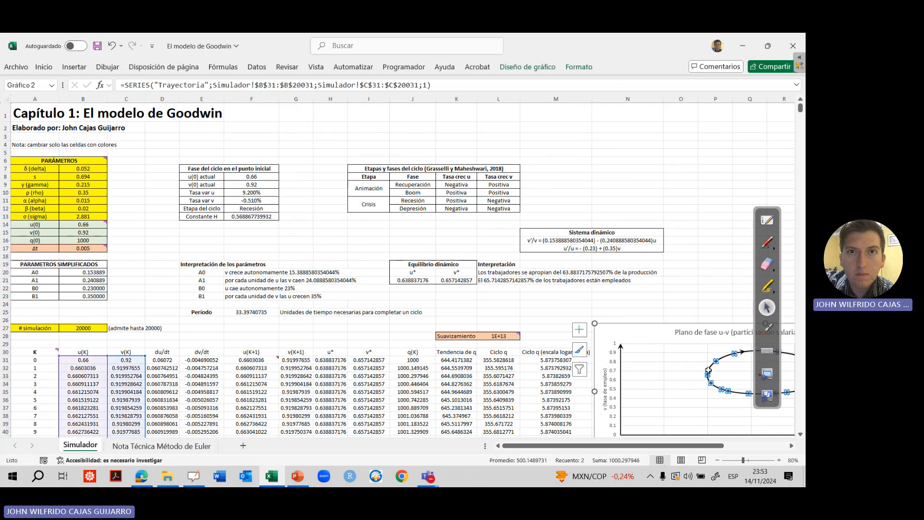
# Inspect the first rows of the simulation table again, covering u(K+1), u*, q(K), Tendencia de q, Ciclo q and Ciclo q (escala logarítmica)
pyautogui.click(323, 373)
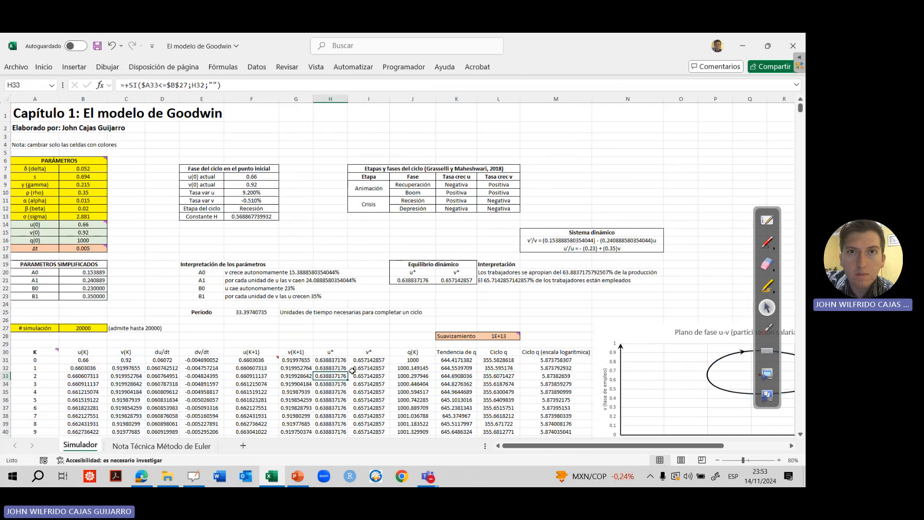
pyautogui.click(426, 367)
pyautogui.click(512, 368)
pyautogui.click(559, 391)
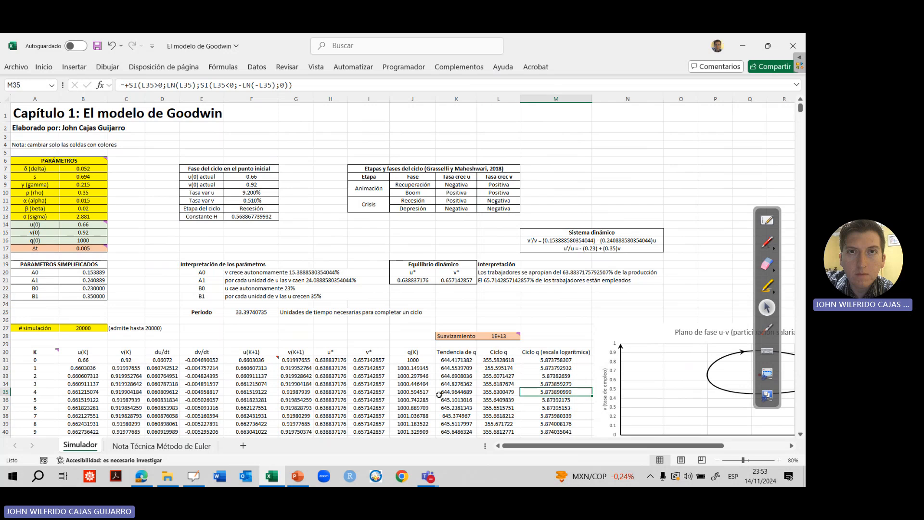
pyautogui.click(243, 393)
pyautogui.click(327, 390)
pyautogui.click(404, 384)
pyautogui.click(464, 389)
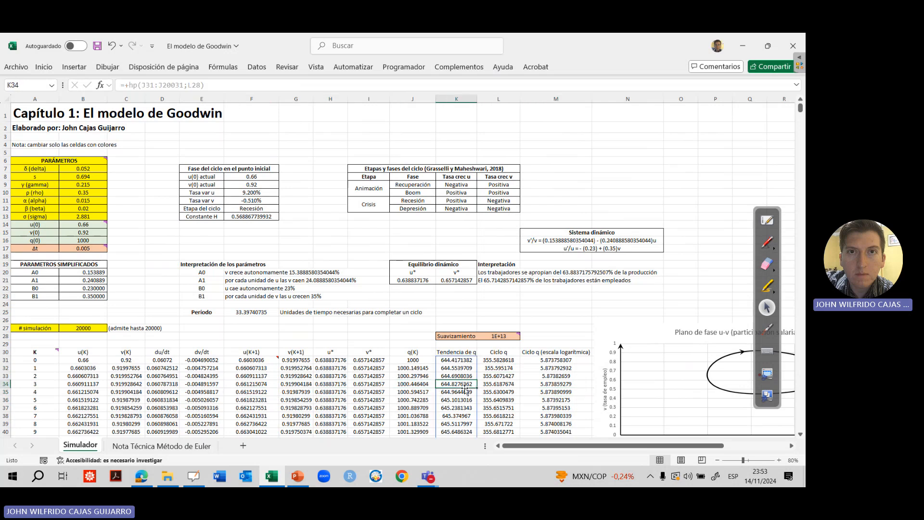
pyautogui.click(511, 390)
pyautogui.click(565, 384)
pyautogui.click(563, 368)
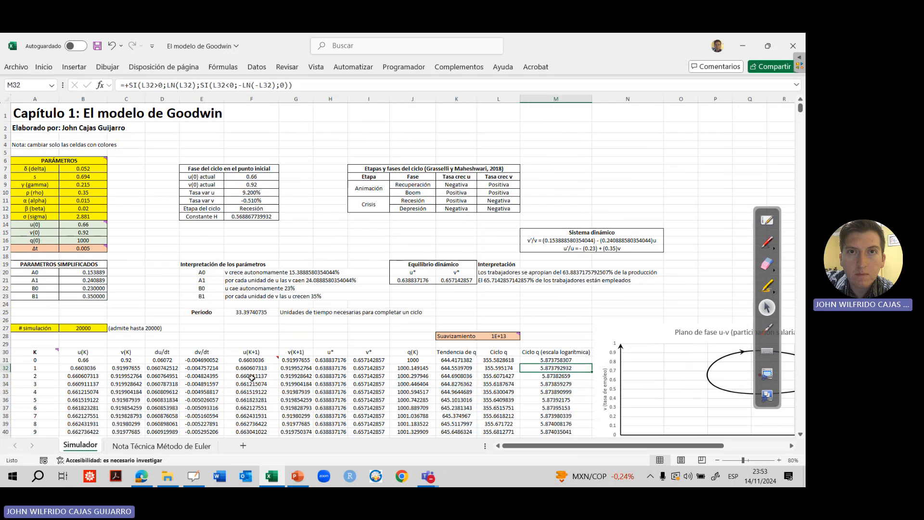
# Open the "Nota Técnica Método de Euler" sheet and go to the top of its equations
pyautogui.click(209, 391)
pyautogui.click(162, 446)
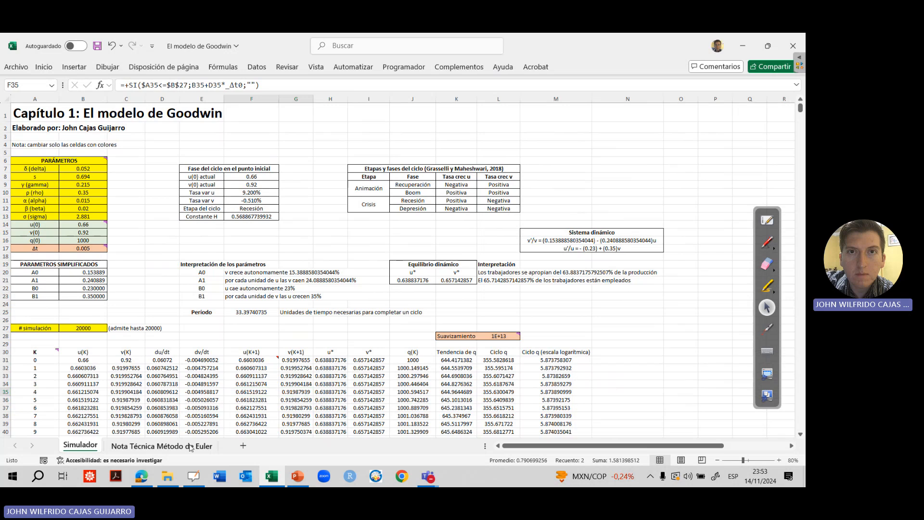
pyautogui.click(349, 311)
pyautogui.hotkey('ctrl', 'Up')
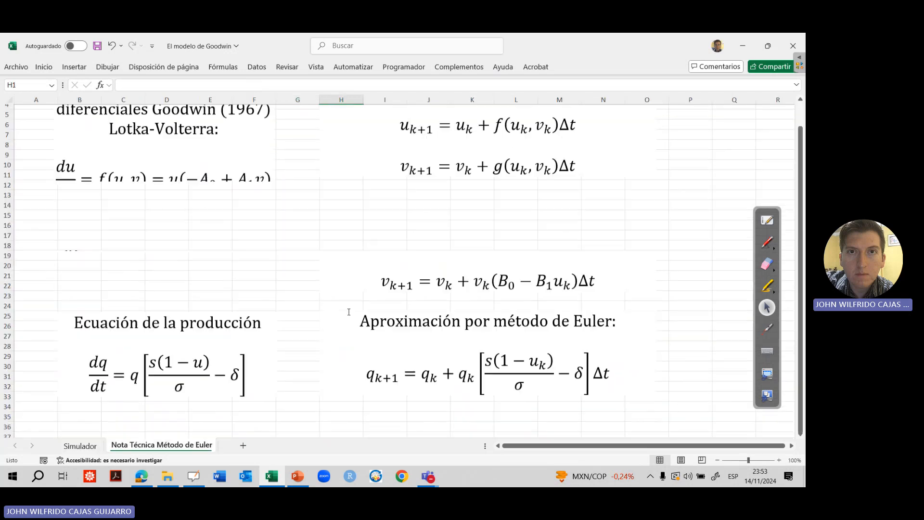